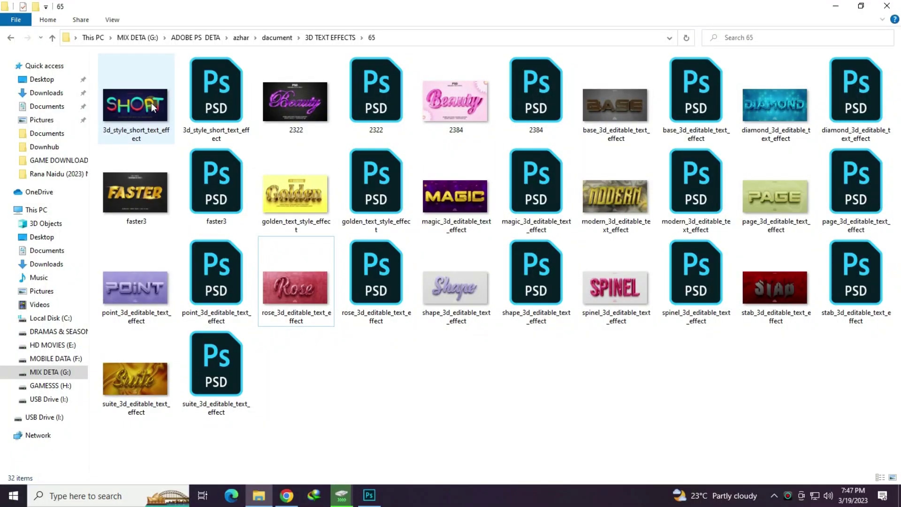
Step: Open the 3d_style_short_text_effect preview from the 3D TEXT EFFECTS > 65 folder
{"action": "double_click", "coordinate": [152, 107]}
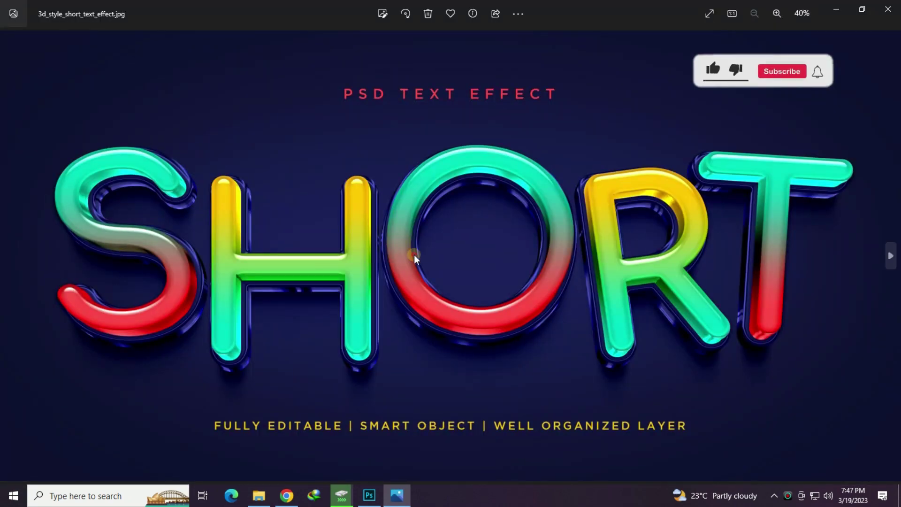
Step: Step through the first template previews and zoom in to inspect the SHORT lettering
{"action": "key", "text": "Right"}
{"action": "key", "text": "Right"}
{"action": "key", "text": "Right"}
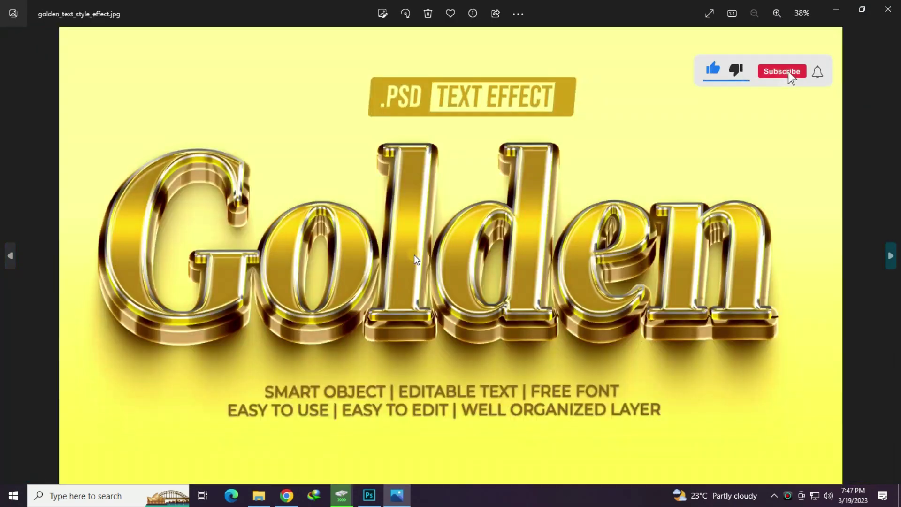
{"action": "key", "text": "Right"}
{"action": "key", "text": "Right"}
{"action": "key", "text": "Right"}
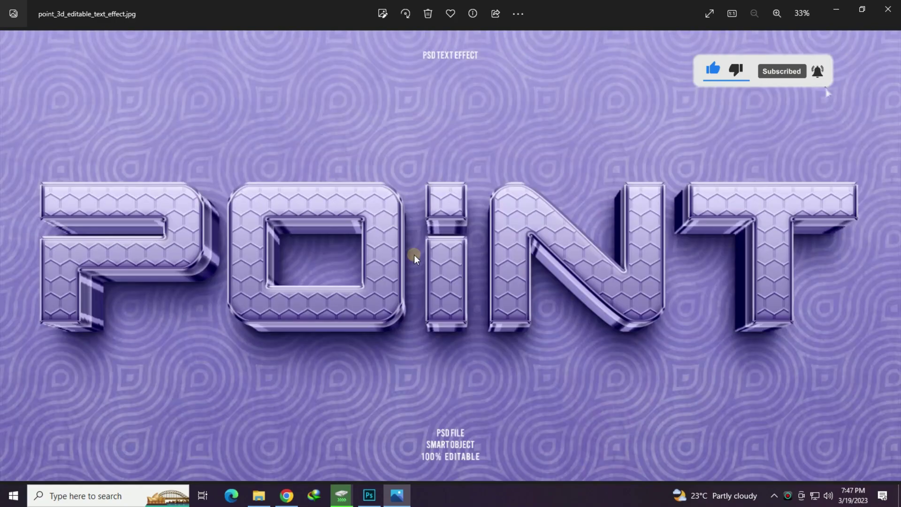
{"action": "key", "text": "Right"}
{"action": "key", "text": "Right"}
{"action": "key", "text": "Right"}
{"action": "key", "text": "Right"}
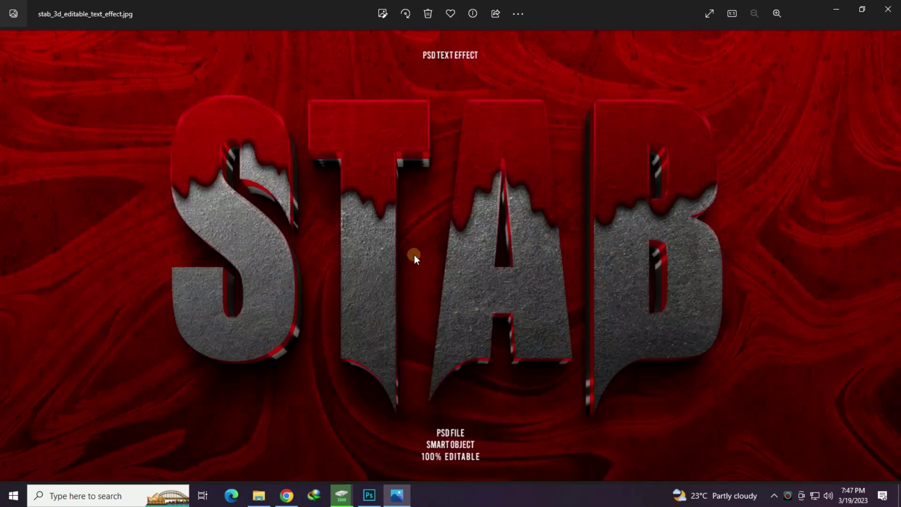
{"action": "key", "text": "Right"}
{"action": "key", "text": "Left"}
{"action": "key", "text": "Left"}
{"action": "key", "text": "Left"}
{"action": "key", "text": "Left"}
{"action": "key", "text": "Left"}
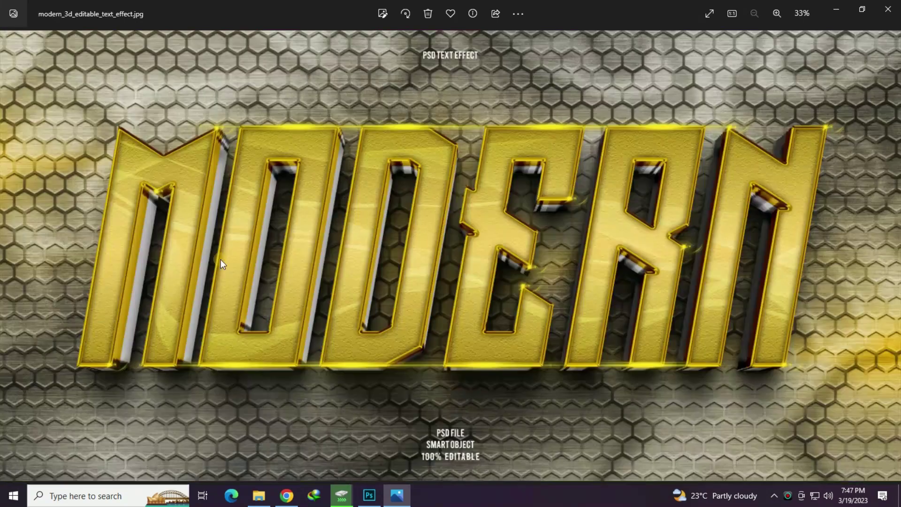
{"action": "key", "text": "Left"}
{"action": "key", "text": "Left"}
{"action": "key", "text": "Left"}
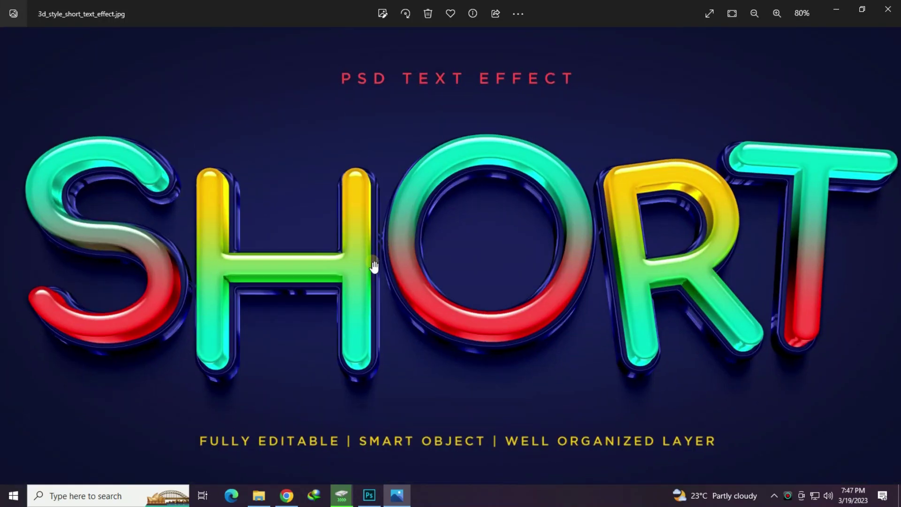
{"action": "scroll", "coordinate": [374, 267], "scroll_direction": "up", "scroll_amount": 5}
{"action": "scroll", "coordinate": [258, 294], "scroll_direction": "down", "scroll_amount": 2}
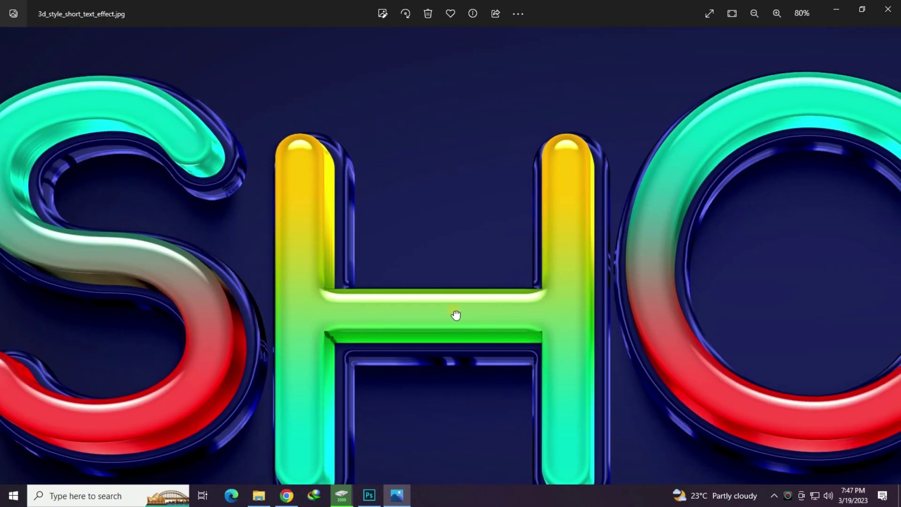
{"action": "left_click_drag", "start_coordinate": [456, 315], "coordinate": [225, 315]}
{"action": "left_click_drag", "start_coordinate": [632, 316], "coordinate": [215, 308]}
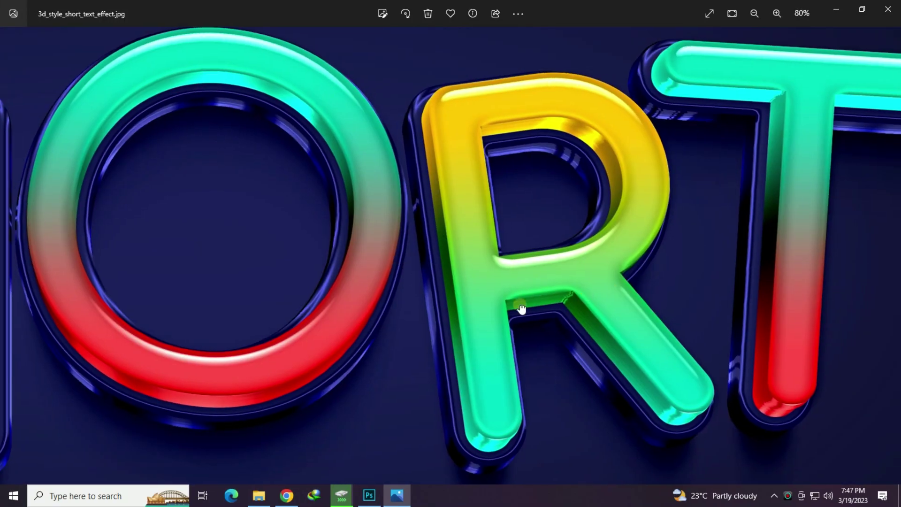
{"action": "scroll", "coordinate": [433, 263], "scroll_direction": "down", "scroll_amount": 2}
{"action": "scroll", "coordinate": [432, 265], "scroll_direction": "down", "scroll_amount": 2}
Step: Zoom in on the purple and pink Beauty template previews
{"action": "key", "text": "Left"}
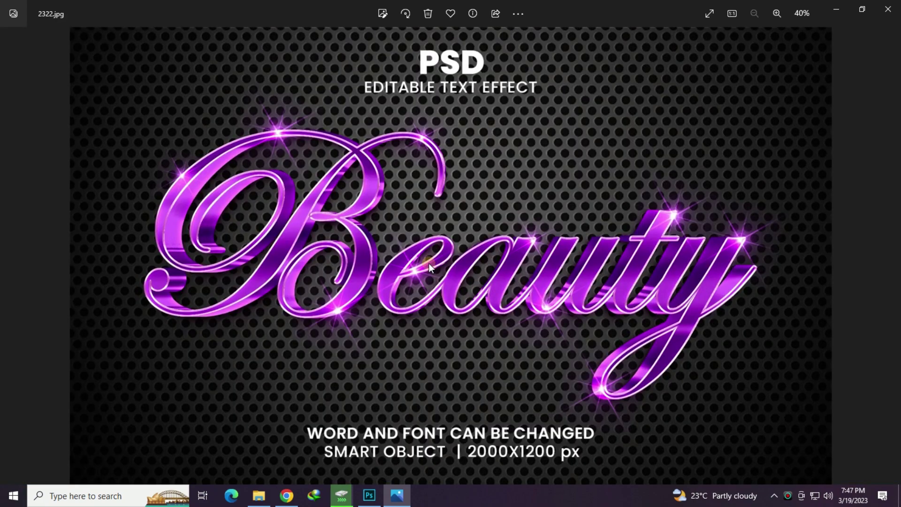
{"action": "scroll", "coordinate": [429, 263], "scroll_direction": "up", "scroll_amount": 3}
{"action": "scroll", "coordinate": [429, 263], "scroll_direction": "down", "scroll_amount": 3}
{"action": "scroll", "coordinate": [554, 250], "scroll_direction": "up", "scroll_amount": 3}
{"action": "scroll", "coordinate": [554, 250], "scroll_direction": "down", "scroll_amount": 3}
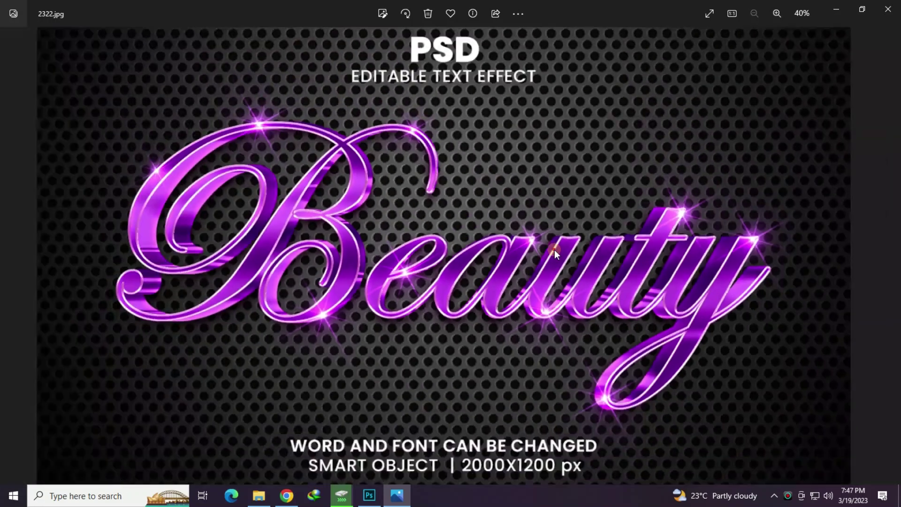
{"action": "key", "text": "Left"}
{"action": "scroll", "coordinate": [472, 257], "scroll_direction": "up", "scroll_amount": 1}
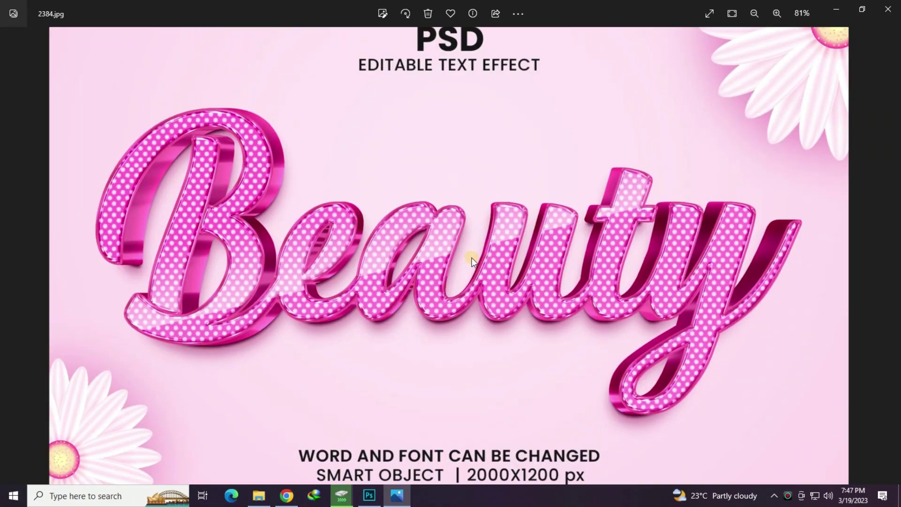
{"action": "scroll", "coordinate": [377, 252], "scroll_direction": "up", "scroll_amount": 2}
{"action": "scroll", "coordinate": [377, 252], "scroll_direction": "down", "scroll_amount": 3}
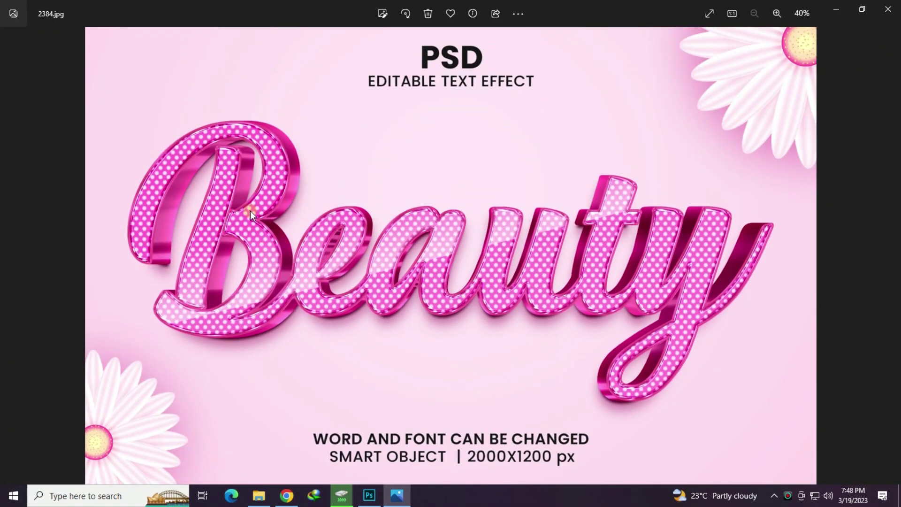
{"action": "scroll", "coordinate": [250, 214], "scroll_direction": "up", "scroll_amount": 3}
{"action": "scroll", "coordinate": [242, 215], "scroll_direction": "down", "scroll_amount": 3}
{"action": "scroll", "coordinate": [722, 282], "scroll_direction": "up", "scroll_amount": 1}
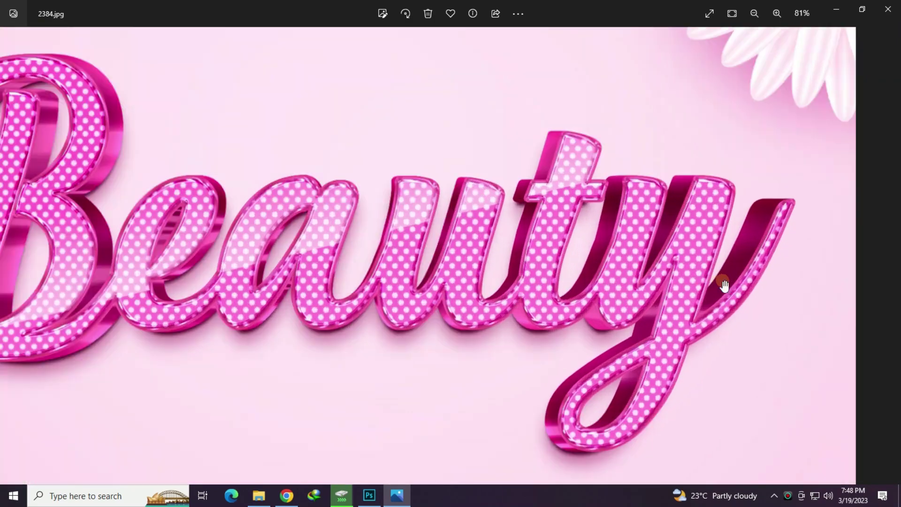
{"action": "scroll", "coordinate": [573, 281], "scroll_direction": "up", "scroll_amount": 1}
{"action": "scroll", "coordinate": [576, 280], "scroll_direction": "down", "scroll_amount": 2}
Step: Inspect the BASE, DIAMOND and FASTER previews up close
{"action": "key", "text": "Right"}
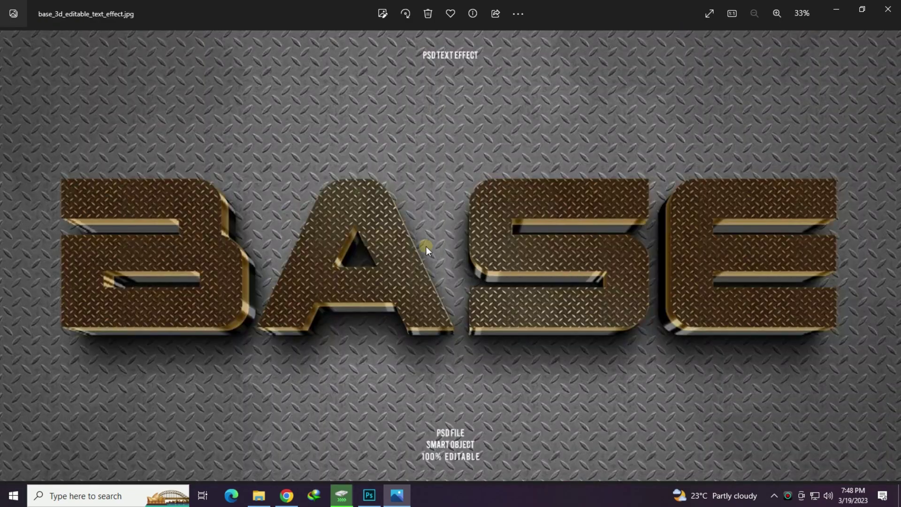
{"action": "scroll", "coordinate": [275, 261], "scroll_direction": "up", "scroll_amount": 2}
{"action": "scroll", "coordinate": [274, 263], "scroll_direction": "down", "scroll_amount": 2}
{"action": "key", "text": "Right"}
{"action": "scroll", "coordinate": [384, 255], "scroll_direction": "up", "scroll_amount": 1}
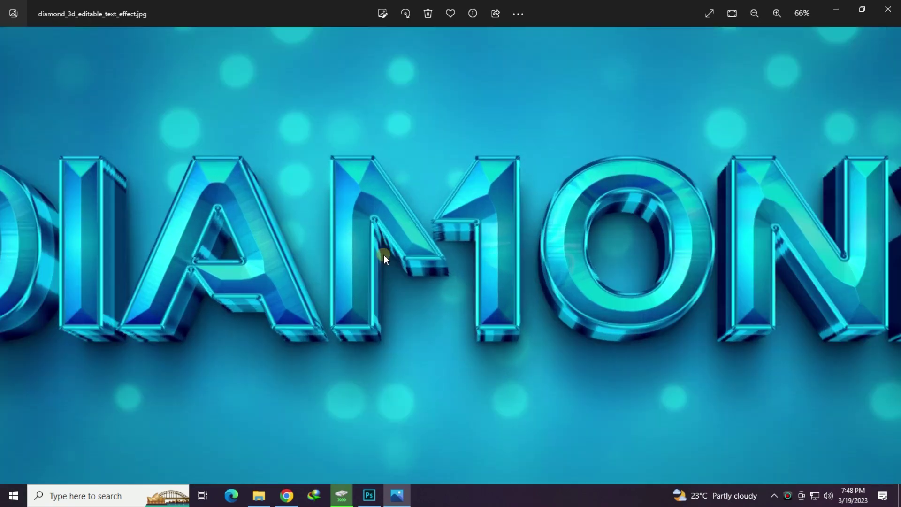
{"action": "scroll", "coordinate": [285, 276], "scroll_direction": "up", "scroll_amount": 1}
{"action": "left_click_drag", "start_coordinate": [285, 276], "coordinate": [604, 299]}
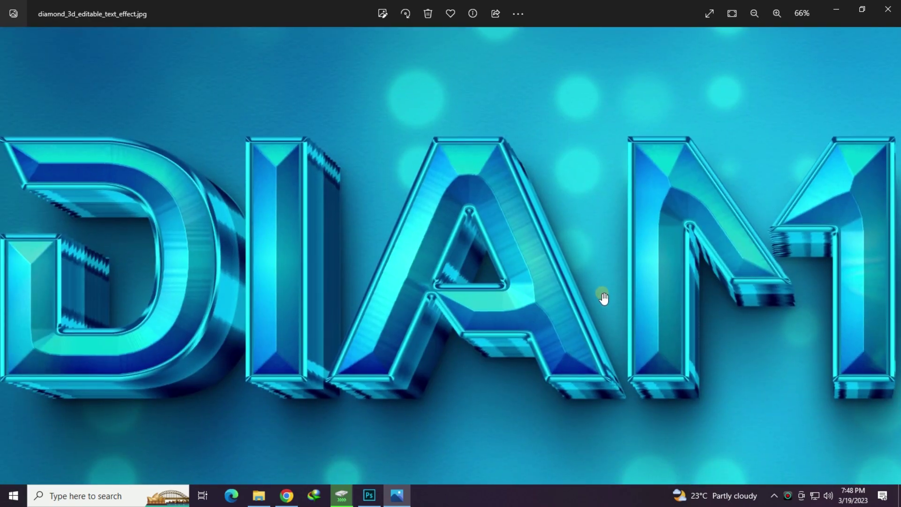
{"action": "scroll", "coordinate": [552, 277], "scroll_direction": "down", "scroll_amount": 1}
{"action": "scroll", "coordinate": [552, 277], "scroll_direction": "down", "scroll_amount": 1}
{"action": "key", "text": "Right"}
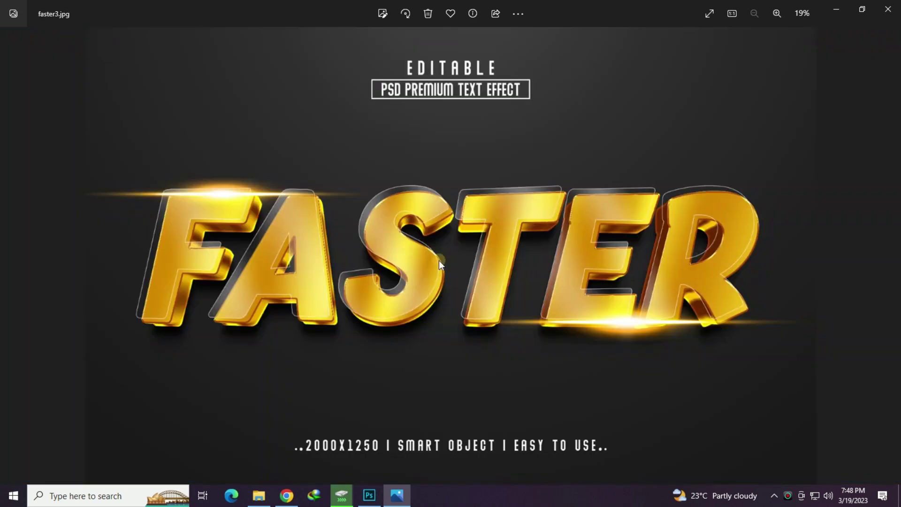
{"action": "scroll", "coordinate": [315, 281], "scroll_direction": "up", "scroll_amount": 2}
{"action": "scroll", "coordinate": [314, 280], "scroll_direction": "down", "scroll_amount": 2}
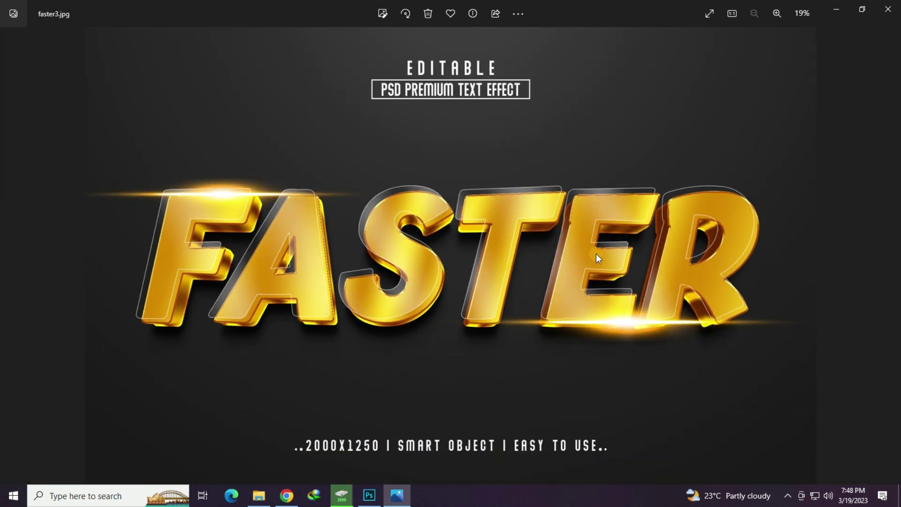
{"action": "scroll", "coordinate": [596, 253], "scroll_direction": "up", "scroll_amount": 2}
{"action": "scroll", "coordinate": [596, 254], "scroll_direction": "down", "scroll_amount": 2}
Step: Zoom in on the Golden and MAGIC template previews
{"action": "key", "text": "Right"}
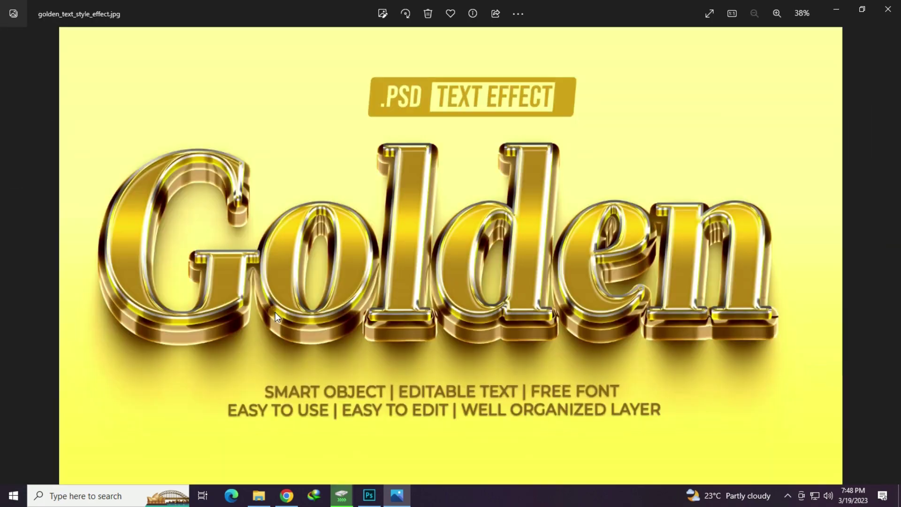
{"action": "scroll", "coordinate": [380, 271], "scroll_direction": "up", "scroll_amount": 2}
{"action": "scroll", "coordinate": [385, 269], "scroll_direction": "down", "scroll_amount": 2}
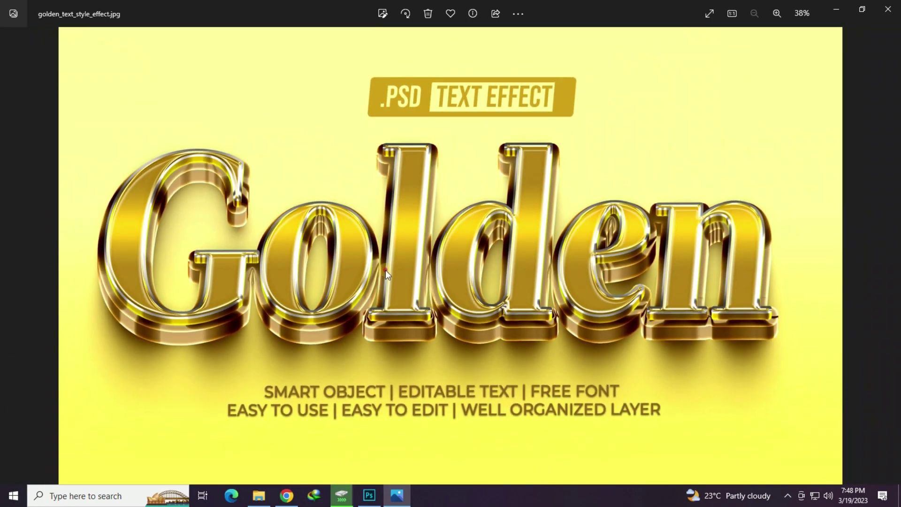
{"action": "scroll", "coordinate": [527, 258], "scroll_direction": "up", "scroll_amount": 2}
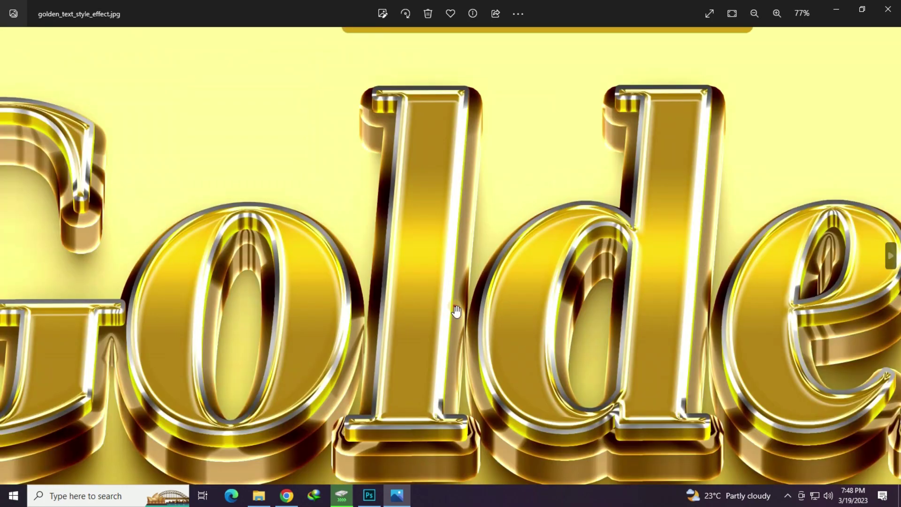
{"action": "scroll", "coordinate": [456, 311], "scroll_direction": "down", "scroll_amount": 2}
{"action": "key", "text": "Right"}
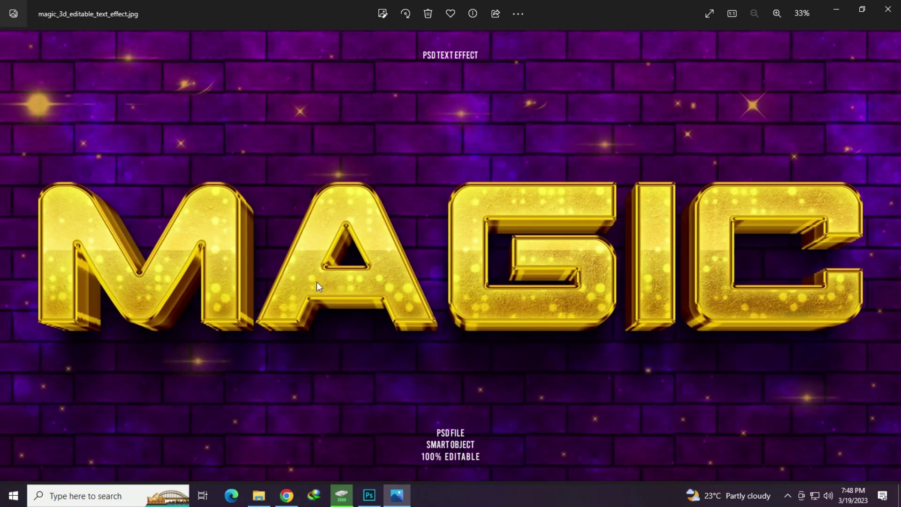
{"action": "scroll", "coordinate": [317, 281], "scroll_direction": "up", "scroll_amount": 2}
{"action": "mouse_move", "coordinate": [493, 322]}
{"action": "left_mouse_down"}
{"action": "mouse_move", "coordinate": [605, 343]}
{"action": "mouse_move", "coordinate": [453, 316]}
{"action": "mouse_move", "coordinate": [226, 329]}
{"action": "left_mouse_up"}
{"action": "left_click_drag", "start_coordinate": [463, 346], "coordinate": [322, 346]}
{"action": "left_click_drag", "start_coordinate": [644, 316], "coordinate": [474, 316]}
{"action": "scroll", "coordinate": [388, 297], "scroll_direction": "down", "scroll_amount": 2}
Step: Inspect the MODERN and PAGE previews up close, panning across their letters
{"action": "key", "text": "Right"}
{"action": "scroll", "coordinate": [394, 261], "scroll_direction": "up", "scroll_amount": 2}
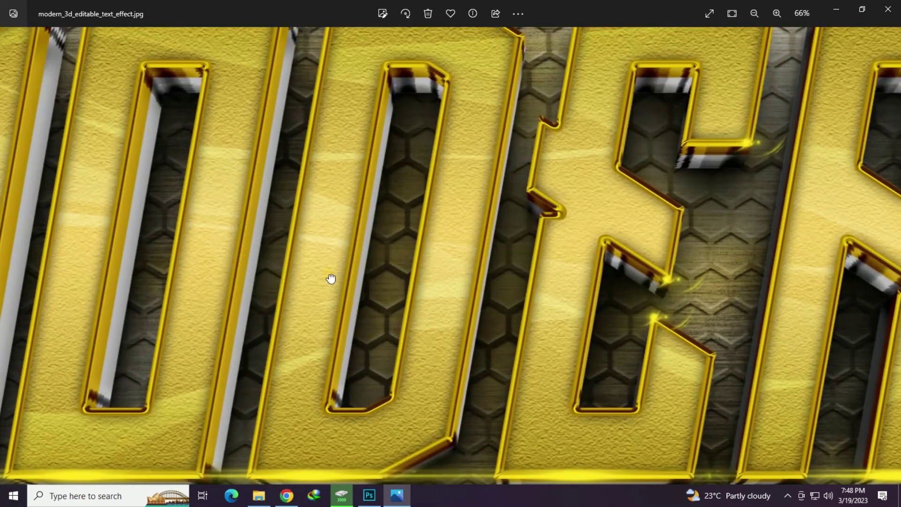
{"action": "mouse_move", "coordinate": [330, 279]}
{"action": "left_mouse_down"}
{"action": "mouse_move", "coordinate": [603, 292]}
{"action": "mouse_move", "coordinate": [324, 292]}
{"action": "left_mouse_up"}
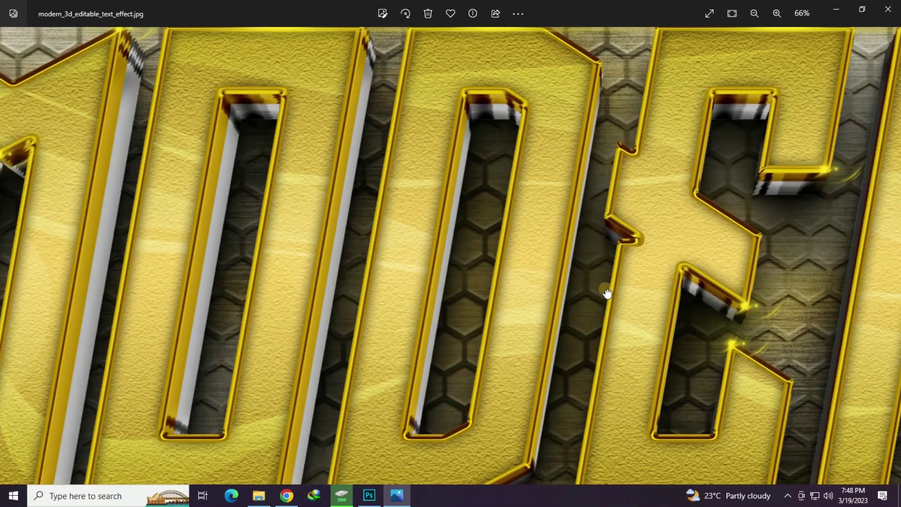
{"action": "left_click_drag", "start_coordinate": [607, 293], "coordinate": [357, 301]}
{"action": "mouse_move", "coordinate": [650, 308]}
{"action": "left_mouse_down"}
{"action": "mouse_move", "coordinate": [374, 302]}
{"action": "mouse_move", "coordinate": [315, 382]}
{"action": "left_mouse_up"}
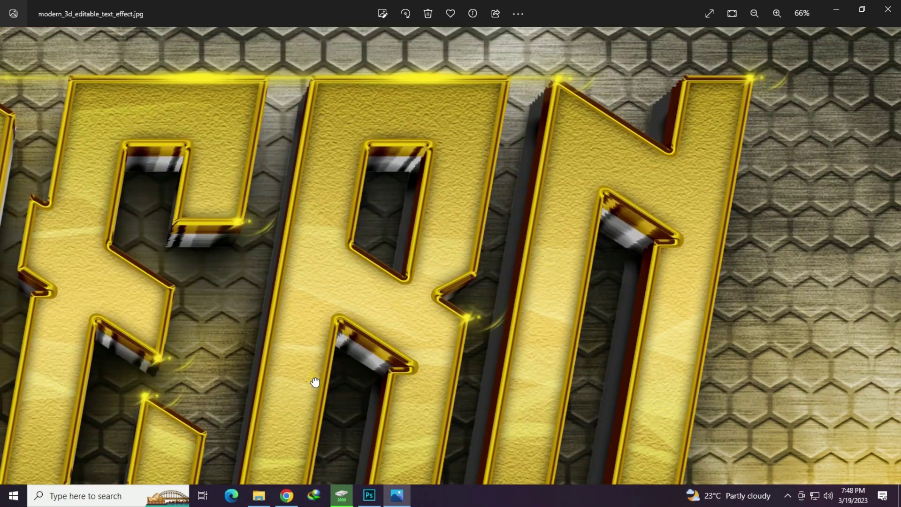
{"action": "scroll", "coordinate": [381, 336], "scroll_direction": "down", "scroll_amount": 1}
{"action": "scroll", "coordinate": [382, 337], "scroll_direction": "down", "scroll_amount": 1}
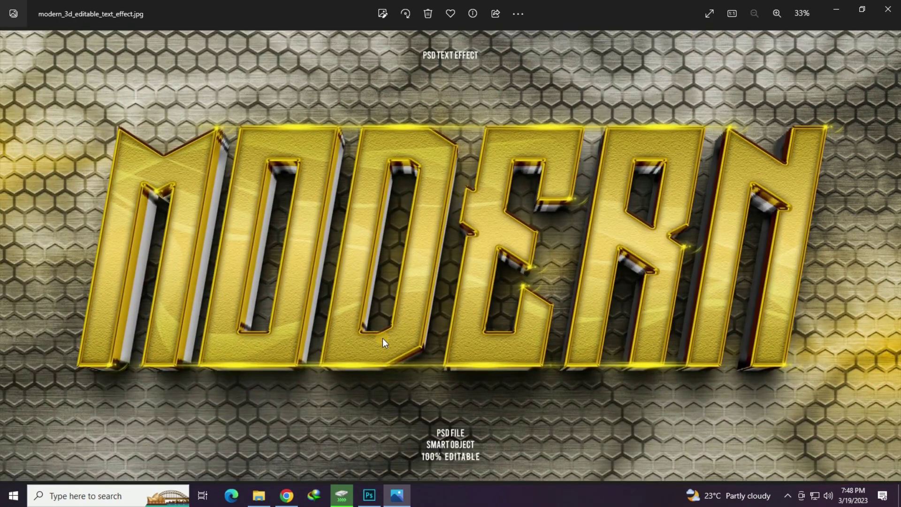
{"action": "key", "text": "Right"}
{"action": "scroll", "coordinate": [420, 281], "scroll_direction": "up", "scroll_amount": 2}
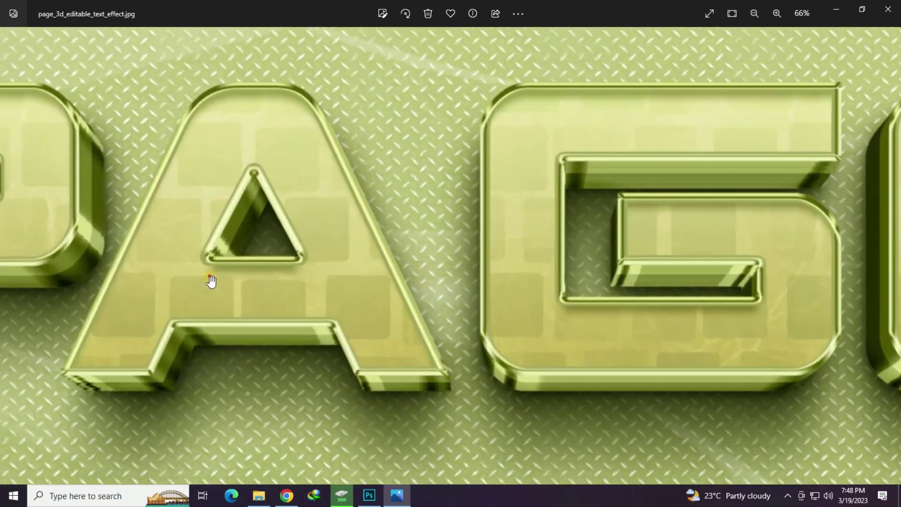
{"action": "mouse_move", "coordinate": [210, 282]}
{"action": "left_mouse_down"}
{"action": "mouse_move", "coordinate": [396, 297]}
{"action": "mouse_move", "coordinate": [597, 298]}
{"action": "mouse_move", "coordinate": [519, 306]}
{"action": "left_mouse_up"}
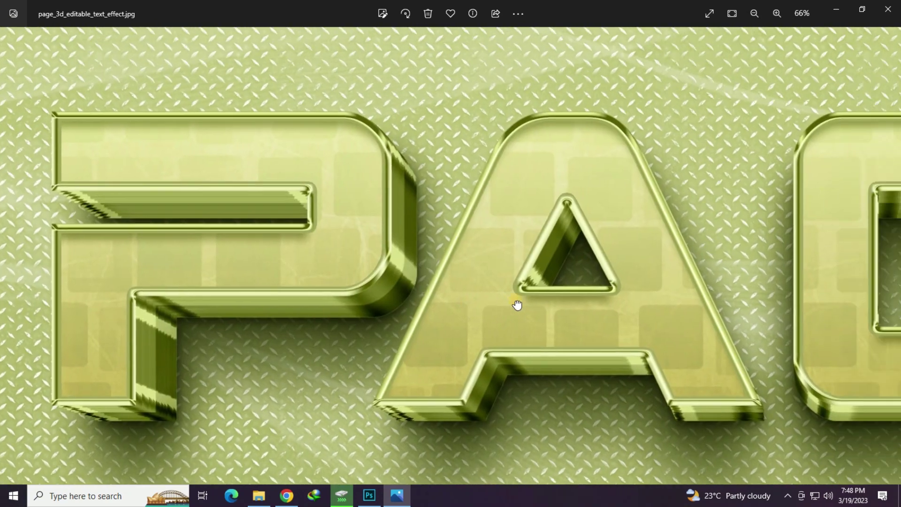
{"action": "left_click_drag", "start_coordinate": [787, 331], "coordinate": [662, 332]}
{"action": "mouse_move", "coordinate": [744, 317]}
{"action": "left_mouse_down"}
{"action": "mouse_move", "coordinate": [594, 317]}
{"action": "mouse_move", "coordinate": [561, 332]}
{"action": "mouse_move", "coordinate": [437, 335]}
{"action": "left_mouse_up"}
{"action": "scroll", "coordinate": [536, 317], "scroll_direction": "down", "scroll_amount": 2}
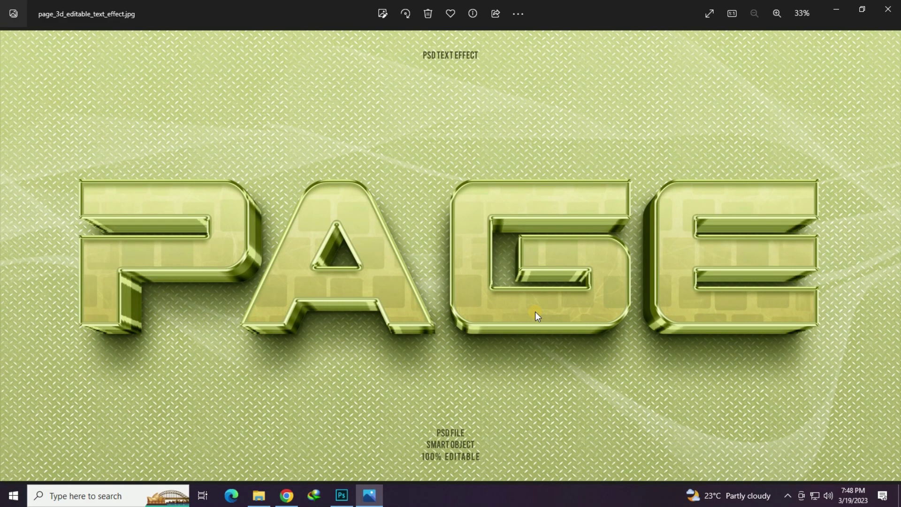
Step: Inspect the POINT, Rose and Shape previews up close
{"action": "key", "text": "Right"}
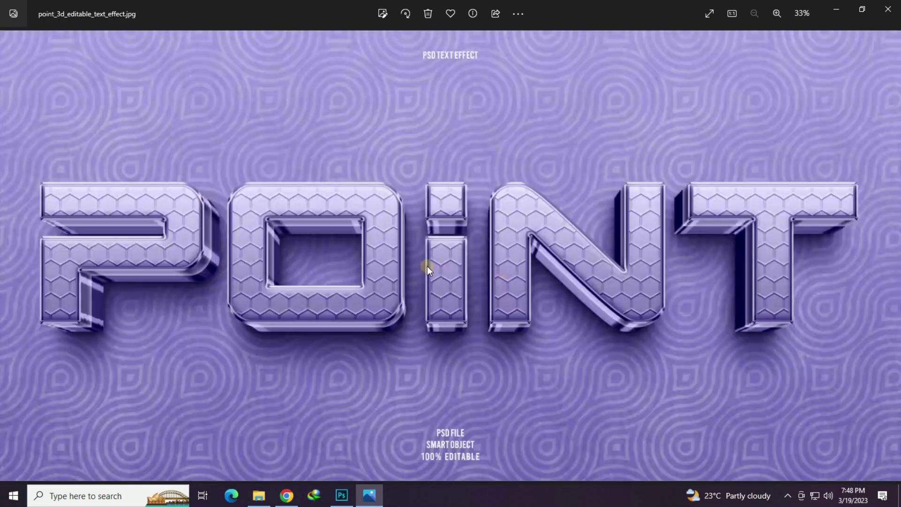
{"action": "scroll", "coordinate": [428, 266], "scroll_direction": "up", "scroll_amount": 2}
{"action": "mouse_move", "coordinate": [276, 282]}
{"action": "left_mouse_down"}
{"action": "mouse_move", "coordinate": [509, 306]}
{"action": "mouse_move", "coordinate": [714, 307]}
{"action": "mouse_move", "coordinate": [372, 316]}
{"action": "mouse_move", "coordinate": [275, 312]}
{"action": "mouse_move", "coordinate": [389, 296]}
{"action": "mouse_move", "coordinate": [271, 304]}
{"action": "mouse_move", "coordinate": [412, 298]}
{"action": "mouse_move", "coordinate": [457, 309]}
{"action": "left_mouse_up"}
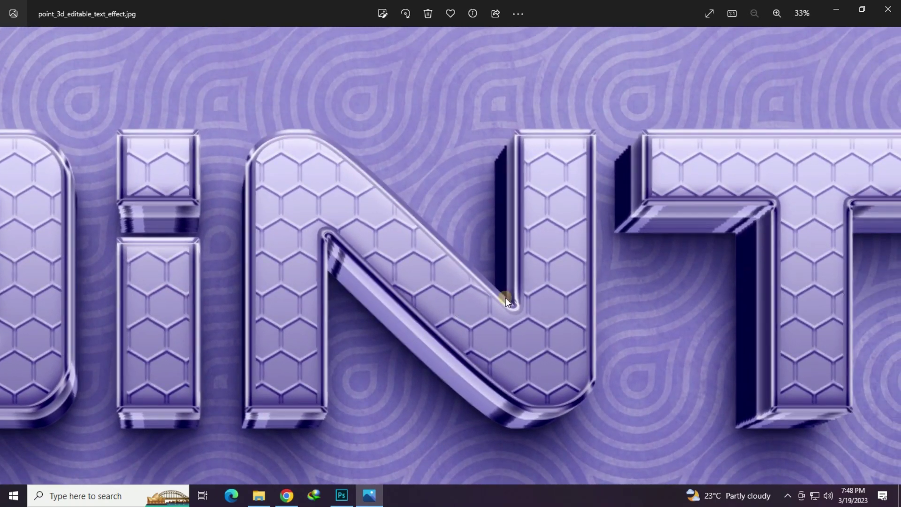
{"action": "scroll", "coordinate": [505, 298], "scroll_direction": "down", "scroll_amount": 2}
{"action": "key", "text": "Right"}
{"action": "scroll", "coordinate": [455, 289], "scroll_direction": "up", "scroll_amount": 3}
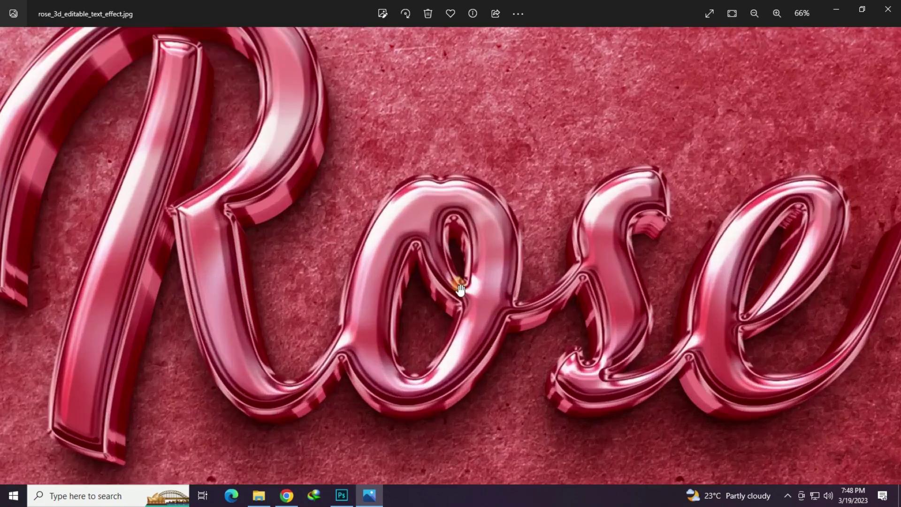
{"action": "mouse_move", "coordinate": [368, 322]}
{"action": "left_mouse_down"}
{"action": "mouse_move", "coordinate": [469, 368]}
{"action": "mouse_move", "coordinate": [455, 214]}
{"action": "mouse_move", "coordinate": [178, 251]}
{"action": "left_mouse_up"}
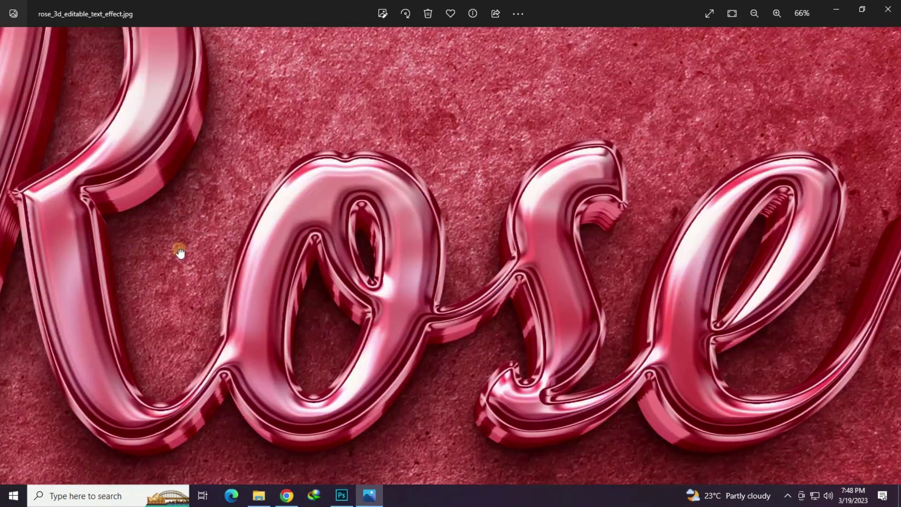
{"action": "scroll", "coordinate": [371, 296], "scroll_direction": "down", "scroll_amount": 2}
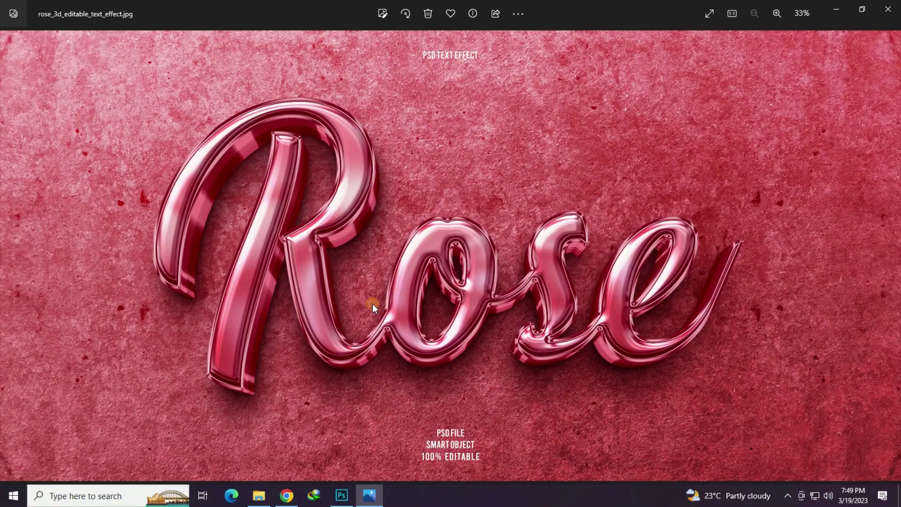
{"action": "key", "text": "Right"}
{"action": "scroll", "coordinate": [394, 280], "scroll_direction": "up", "scroll_amount": 3}
{"action": "mouse_move", "coordinate": [263, 243]}
{"action": "left_mouse_down"}
{"action": "mouse_move", "coordinate": [296, 338]}
{"action": "mouse_move", "coordinate": [549, 318]}
{"action": "left_mouse_up"}
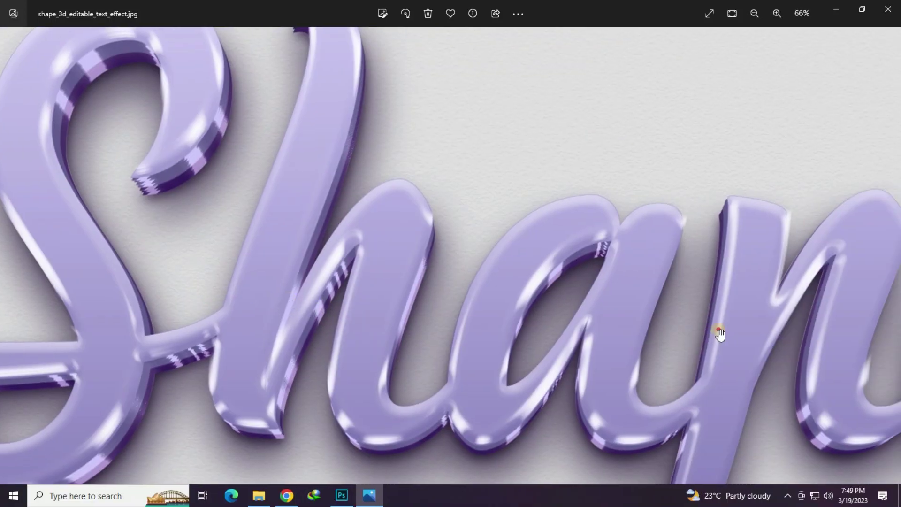
{"action": "left_click_drag", "start_coordinate": [720, 332], "coordinate": [432, 346]}
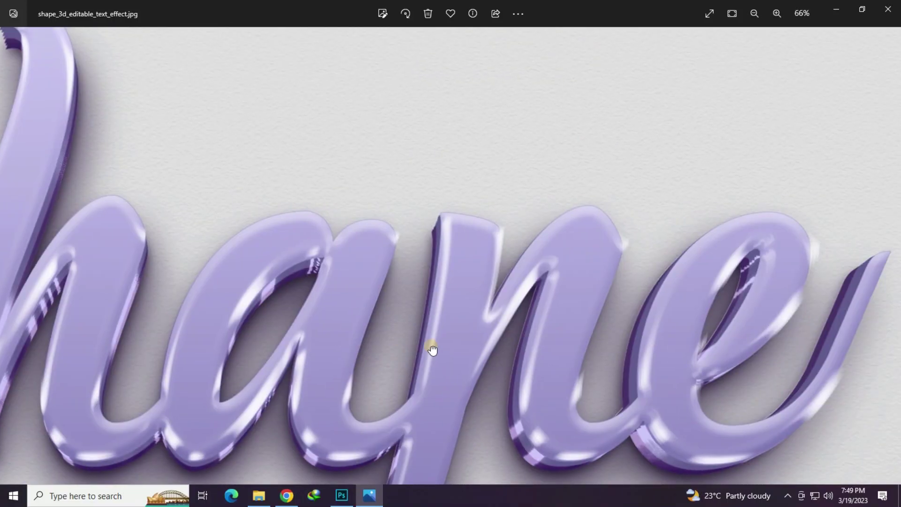
{"action": "scroll", "coordinate": [367, 294], "scroll_direction": "down", "scroll_amount": 2}
Step: Inspect the SPINEL, STAB and Suite previews up close
{"action": "key", "text": "Right"}
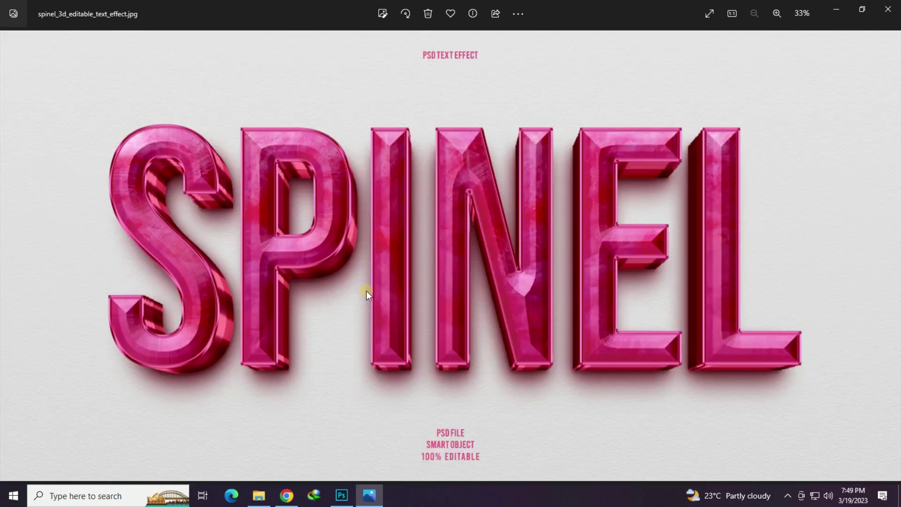
{"action": "scroll", "coordinate": [322, 245], "scroll_direction": "up", "scroll_amount": 3}
{"action": "left_click_drag", "start_coordinate": [322, 245], "coordinate": [591, 288]}
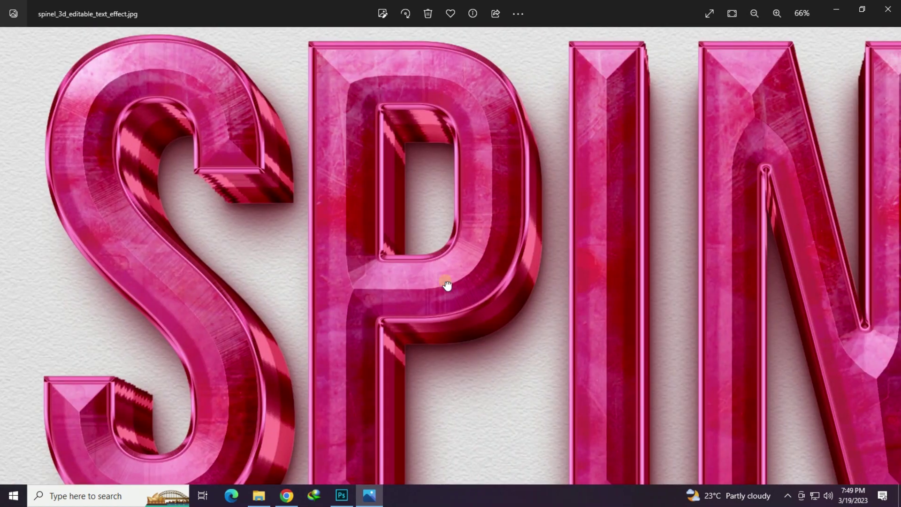
{"action": "scroll", "coordinate": [477, 298], "scroll_direction": "down", "scroll_amount": 2}
{"action": "key", "text": "Right"}
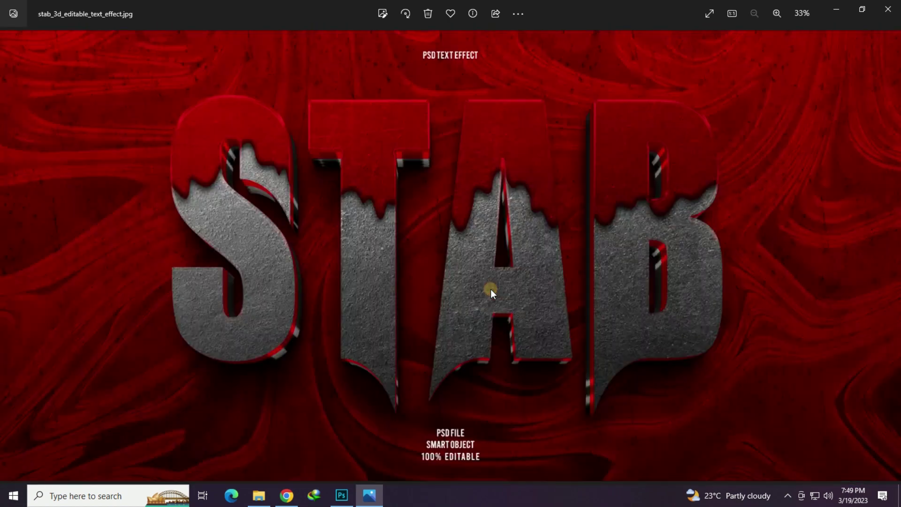
{"action": "scroll", "coordinate": [498, 259], "scroll_direction": "up", "scroll_amount": 3}
{"action": "scroll", "coordinate": [499, 258], "scroll_direction": "down", "scroll_amount": 2}
{"action": "key", "text": "Right"}
{"action": "scroll", "coordinate": [426, 286], "scroll_direction": "up", "scroll_amount": 3}
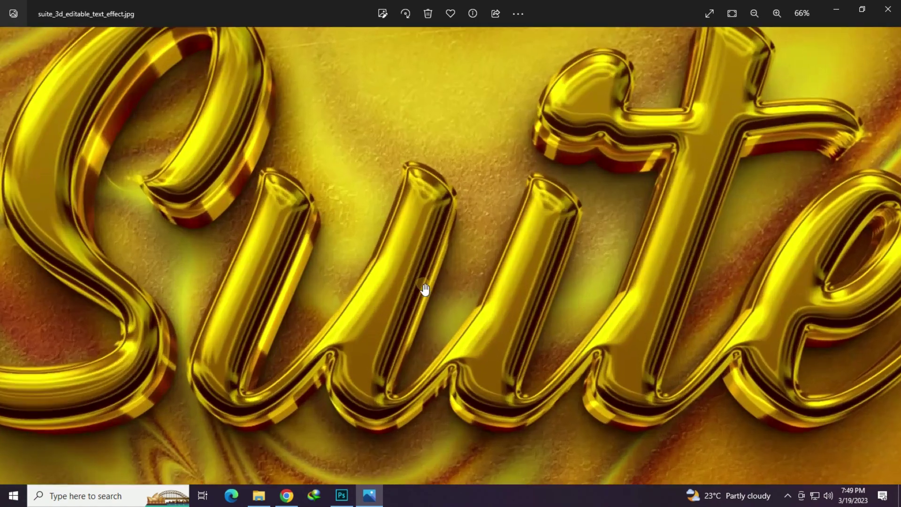
{"action": "scroll", "coordinate": [424, 288], "scroll_direction": "down", "scroll_amount": 2}
{"action": "scroll", "coordinate": [734, 258], "scroll_direction": "up", "scroll_amount": 3}
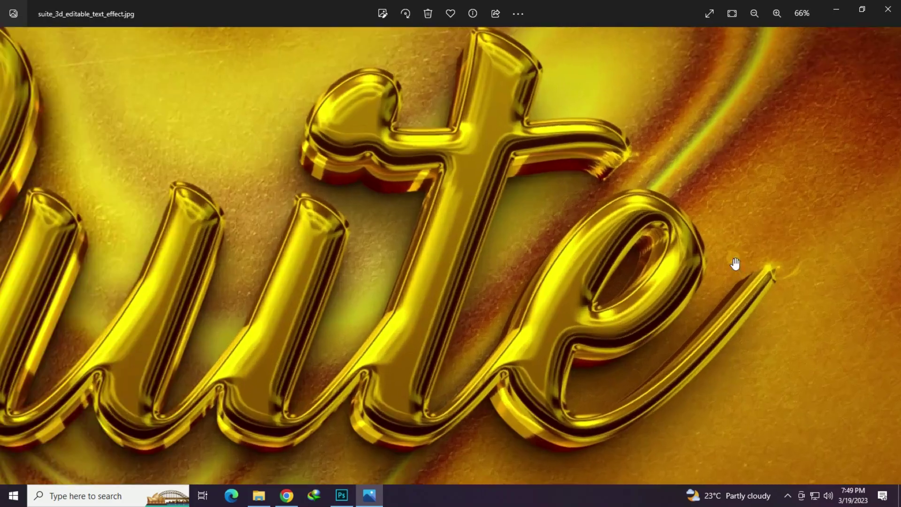
{"action": "scroll", "coordinate": [734, 258], "scroll_direction": "down", "scroll_amount": 2}
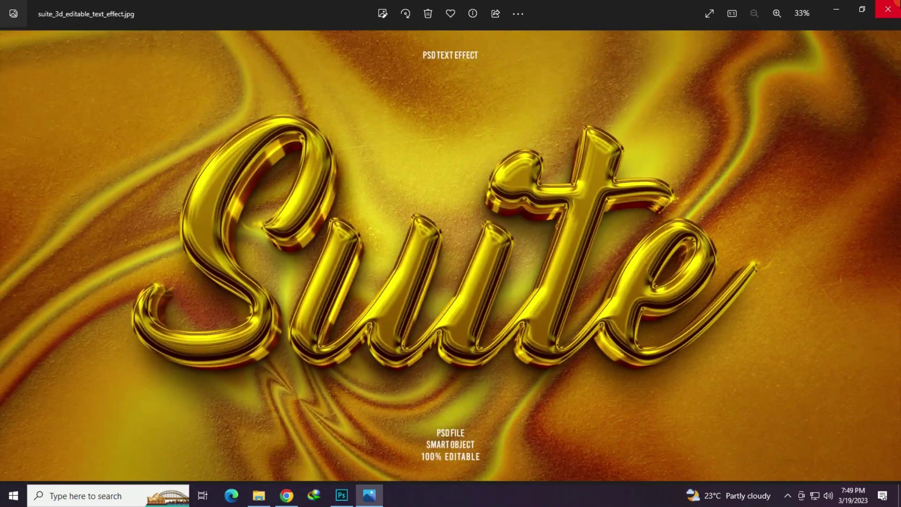
Step: Close Photos and open the 3d_style_short template PSD in Photoshop
{"action": "left_click", "coordinate": [888, 9]}
{"action": "left_click", "coordinate": [376, 384]}
{"action": "left_click", "coordinate": [222, 106]}
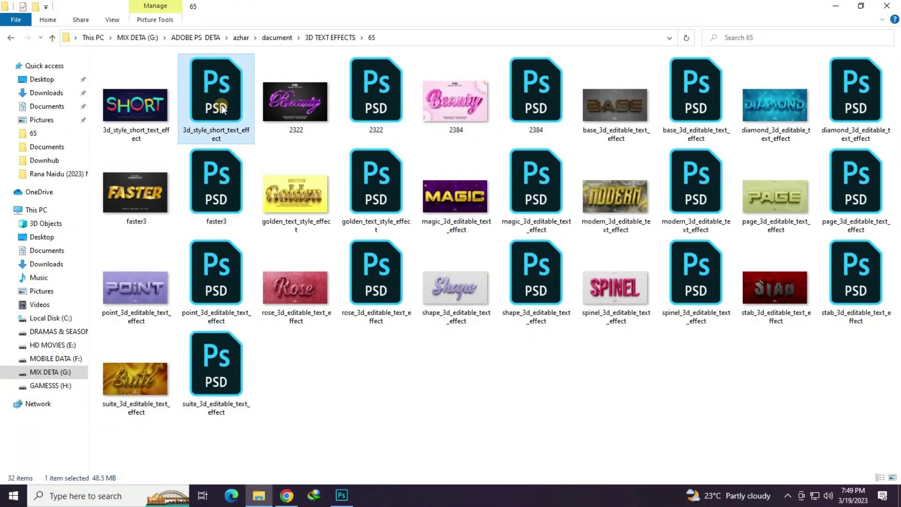
{"action": "double_click", "coordinate": [211, 113]}
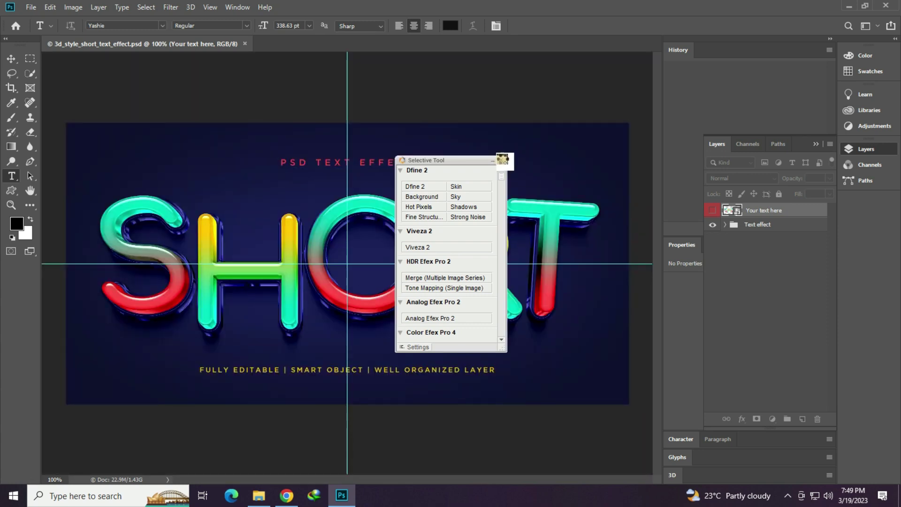
Step: Close the Selective Tool plugin panel covering the SHORT template canvas
{"action": "left_click", "coordinate": [688, 303]}
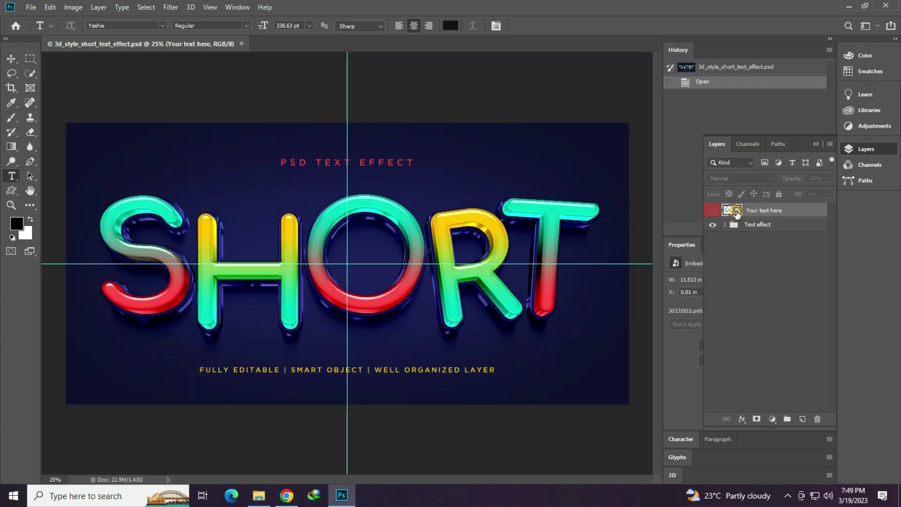
Step: Open the text smart object, dismiss the missing-fonts warnings and select the S layer
{"action": "double_click", "coordinate": [735, 211]}
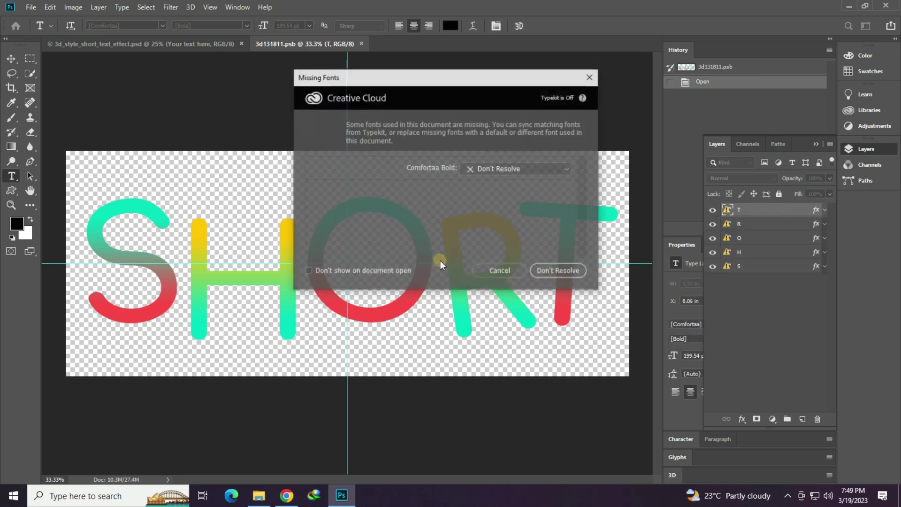
{"action": "left_click", "coordinate": [498, 270]}
{"action": "left_click", "coordinate": [301, 262]}
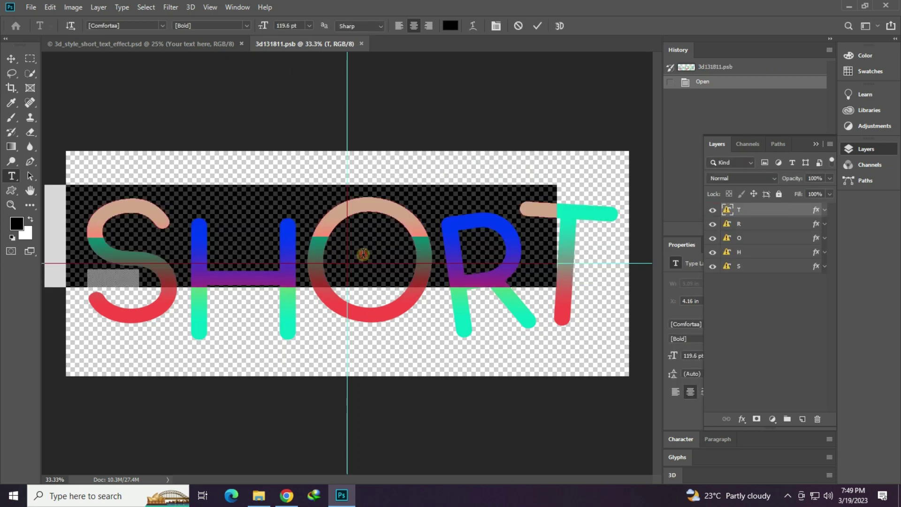
{"action": "left_click", "coordinate": [518, 26]}
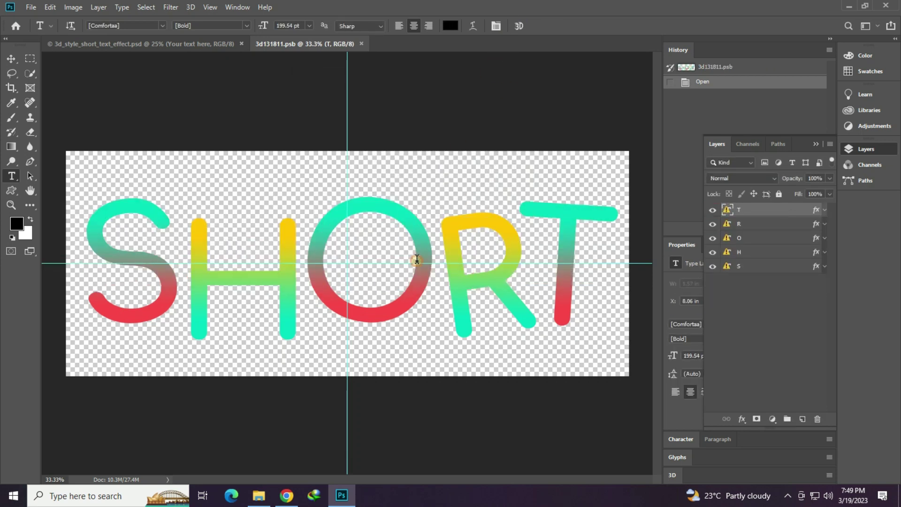
{"action": "left_click", "coordinate": [156, 278]}
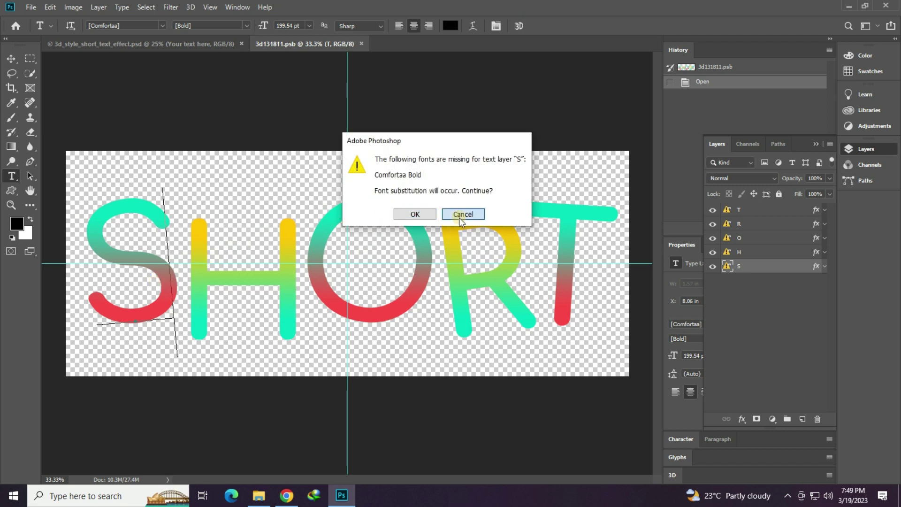
{"action": "left_click", "coordinate": [462, 215]}
{"action": "left_click", "coordinate": [155, 278]}
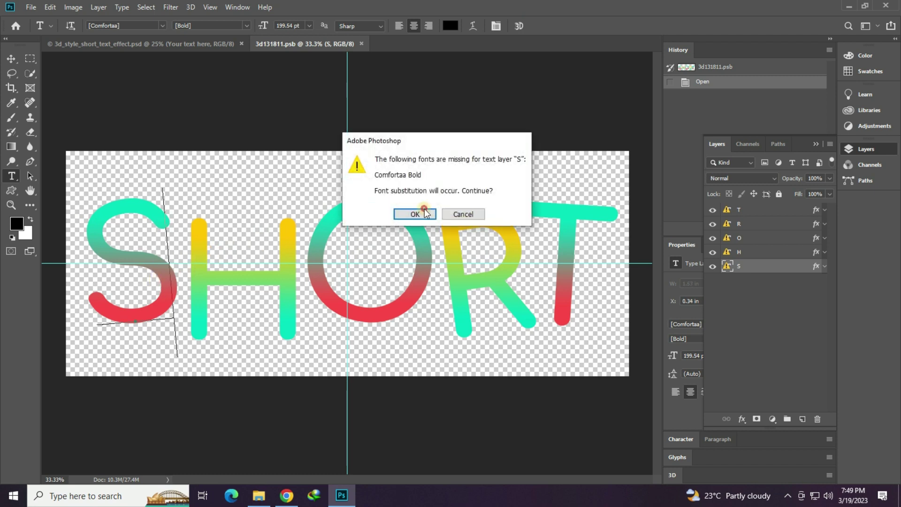
Step: Accept the font substitution and copy the missing font name Comfortaa
{"action": "key", "text": "Return"}
{"action": "left_click", "coordinate": [96, 25]}
{"action": "right_click", "coordinate": [95, 25]}
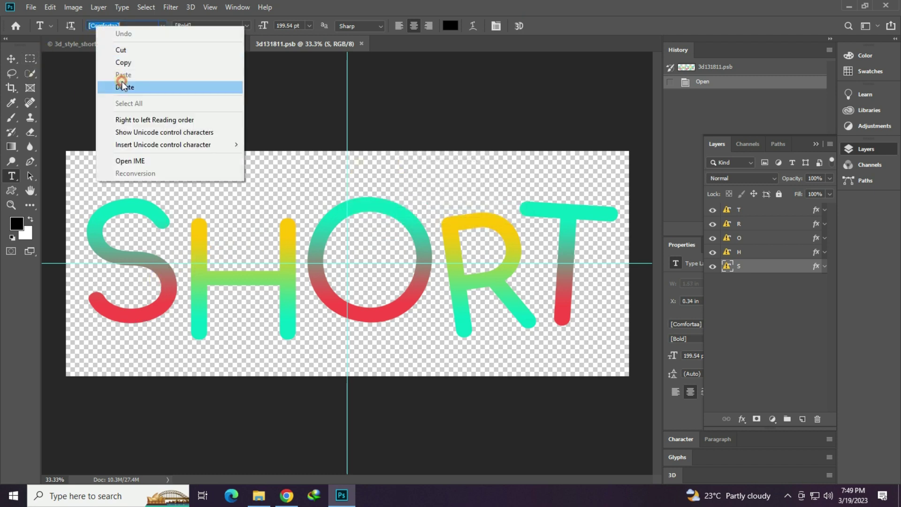
{"action": "left_click", "coordinate": [126, 61]}
{"action": "left_click", "coordinate": [286, 495]}
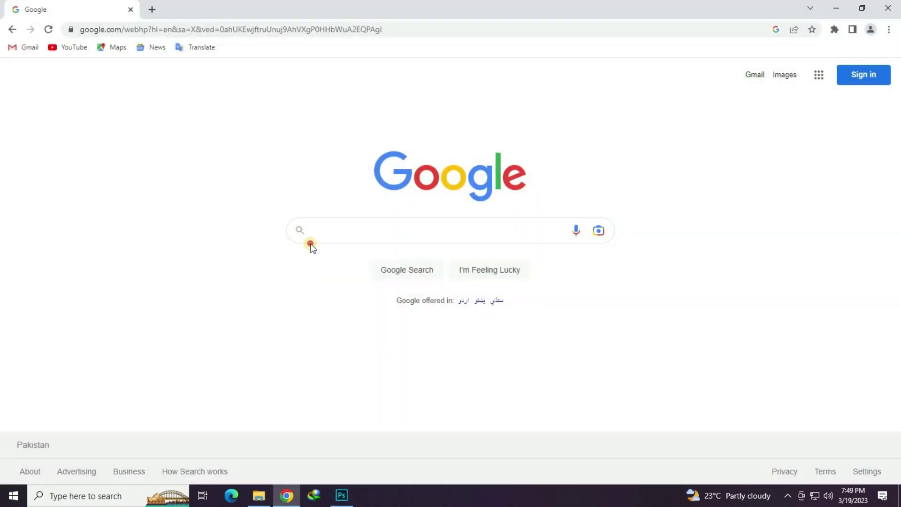
Step: Search for Comfortaa bold and download the Comfortaa.zip font family
{"action": "left_click", "coordinate": [338, 225]}
{"action": "type", "text": "b"}
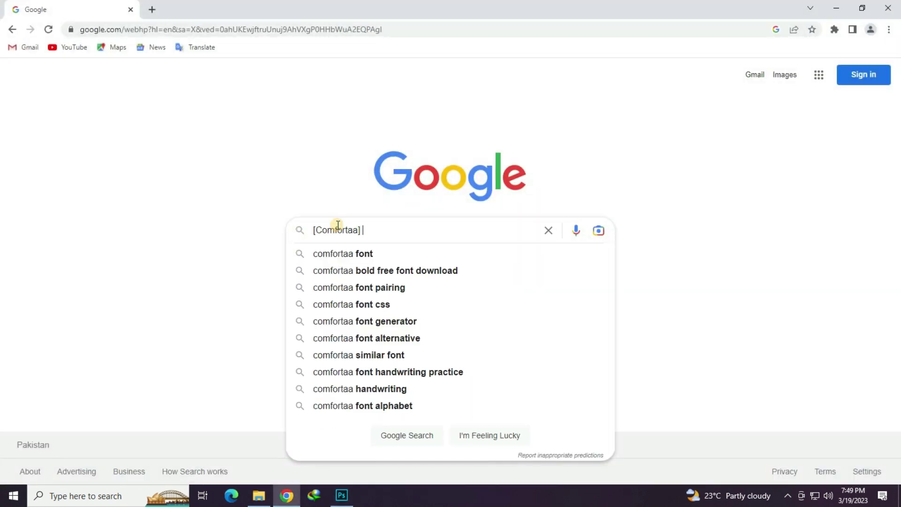
{"action": "type", "text": "old"}
{"action": "key", "text": "Return"}
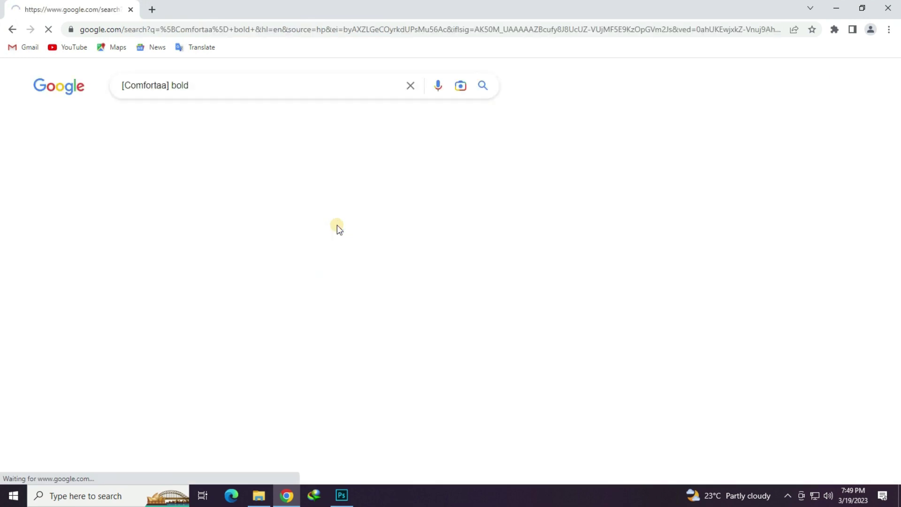
{"action": "left_click", "coordinate": [283, 359]}
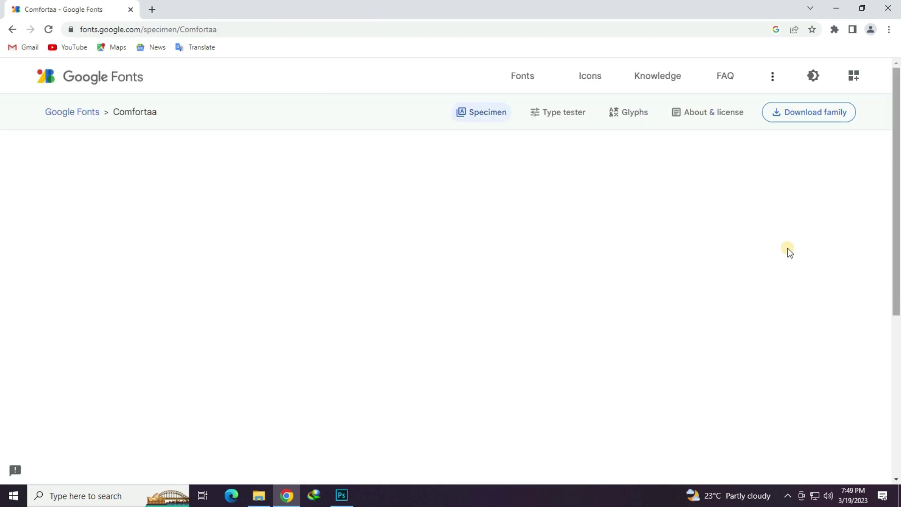
{"action": "left_click", "coordinate": [811, 116]}
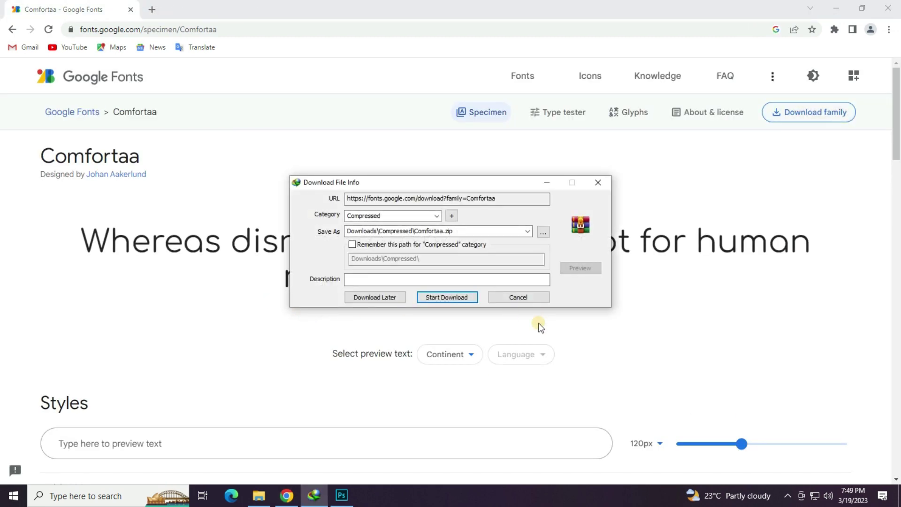
{"action": "left_click", "coordinate": [453, 296]}
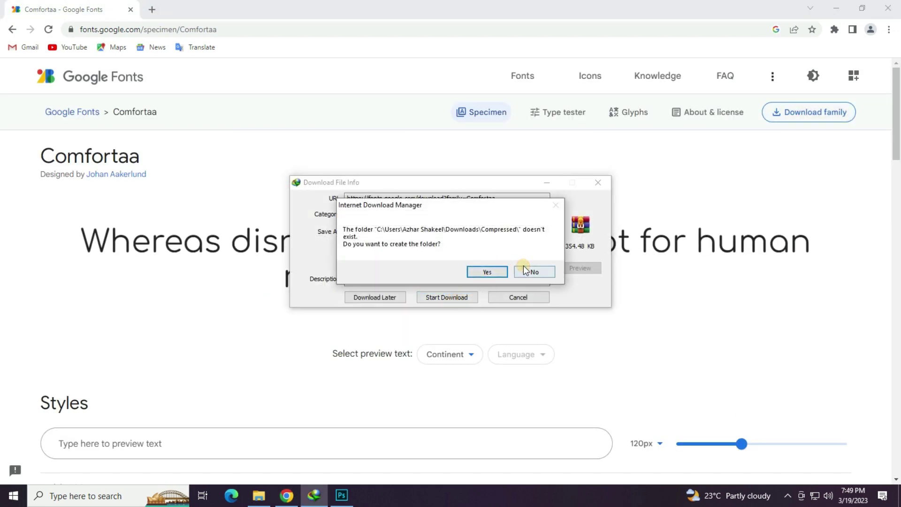
{"action": "left_click", "coordinate": [488, 272]}
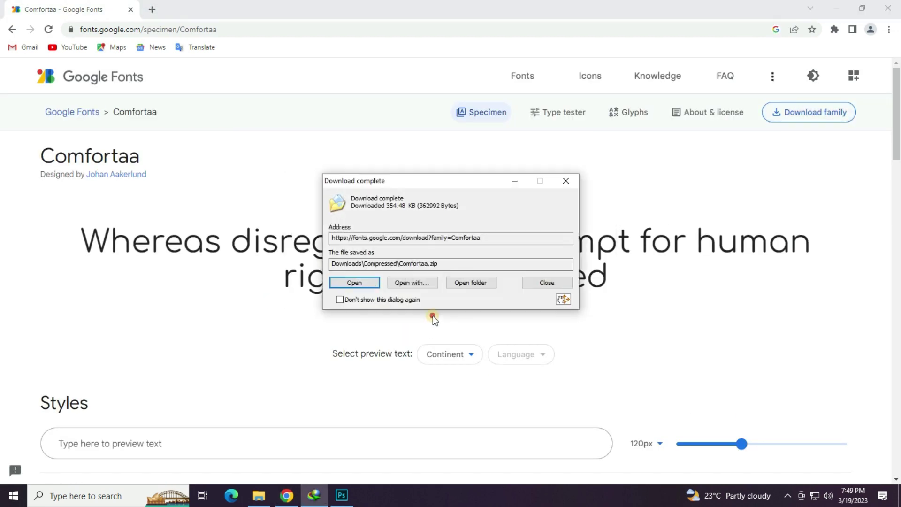
Step: Install Comfortaa-Bold.ttf from the archive's static folder
{"action": "left_click", "coordinate": [346, 280]}
{"action": "left_click", "coordinate": [38, 127]}
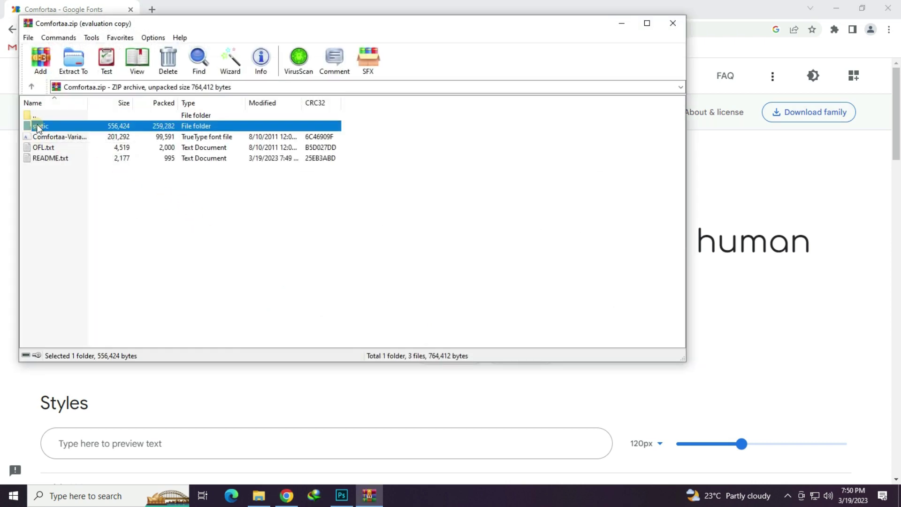
{"action": "double_click", "coordinate": [38, 126]}
{"action": "double_click", "coordinate": [57, 127]}
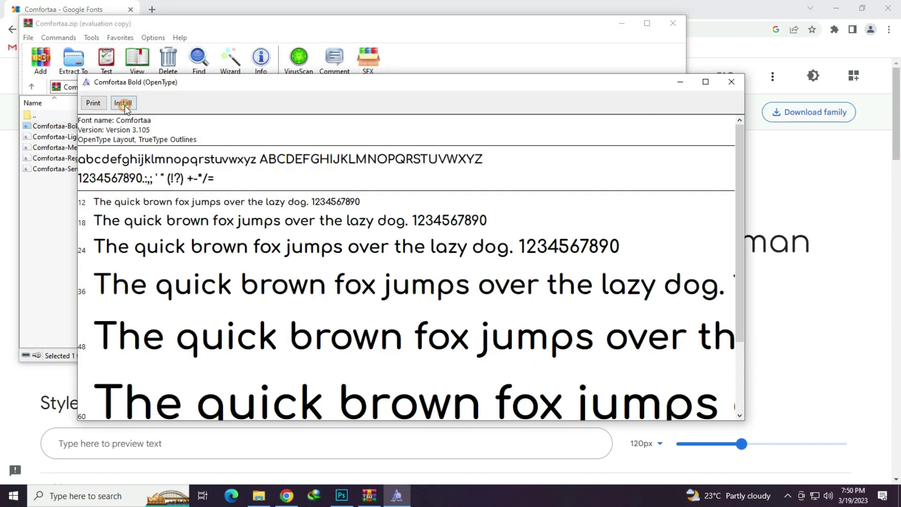
{"action": "left_click", "coordinate": [123, 103]}
{"action": "left_click", "coordinate": [342, 496]}
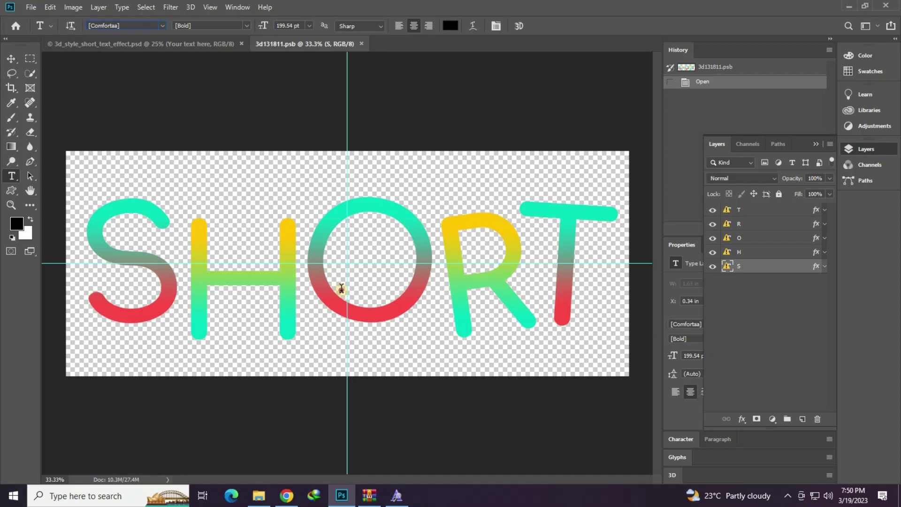
Step: Retype the first two letter layers as A and Z
{"action": "left_click", "coordinate": [139, 257]}
{"action": "left_click", "coordinate": [446, 216]}
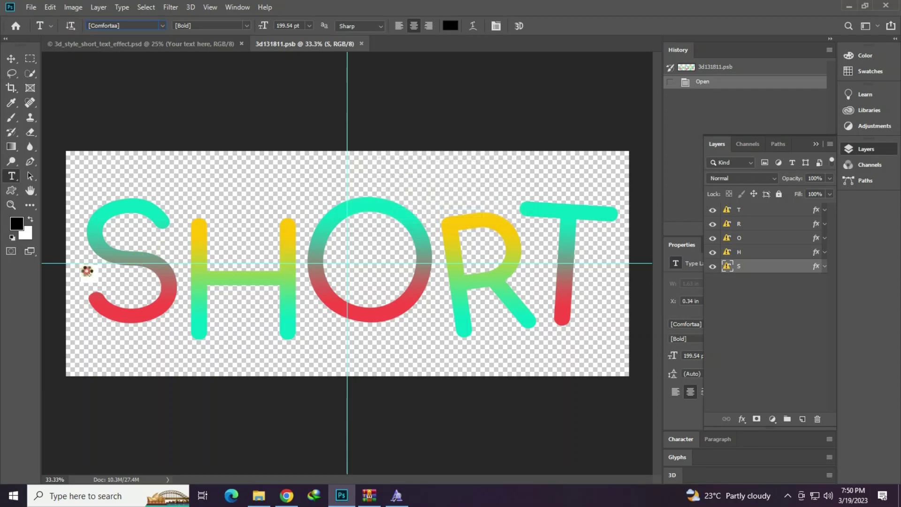
{"action": "left_click", "coordinate": [132, 272]}
{"action": "left_click", "coordinate": [414, 206]}
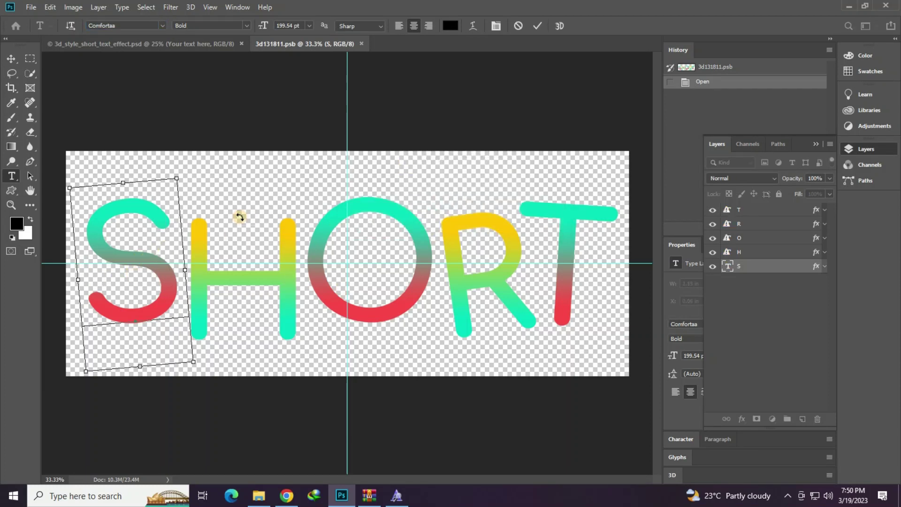
{"action": "type", "text": "A"}
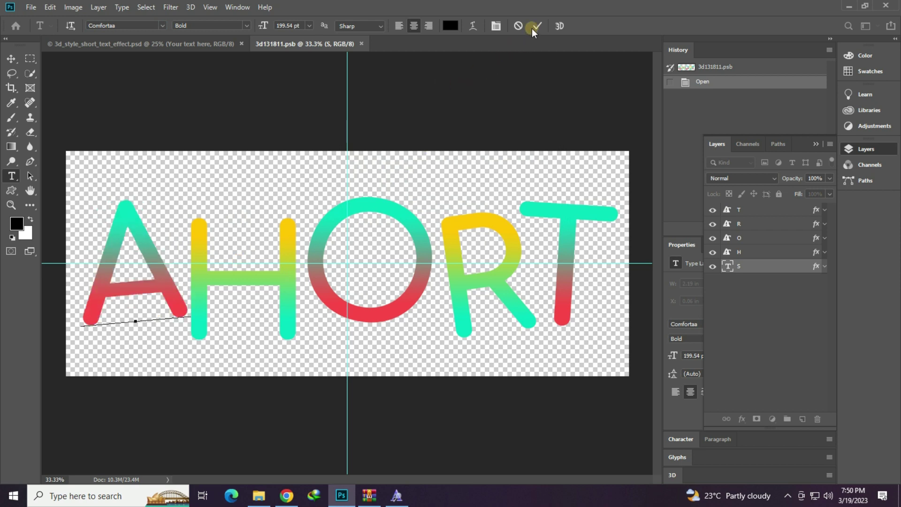
{"action": "left_click", "coordinate": [201, 321]}
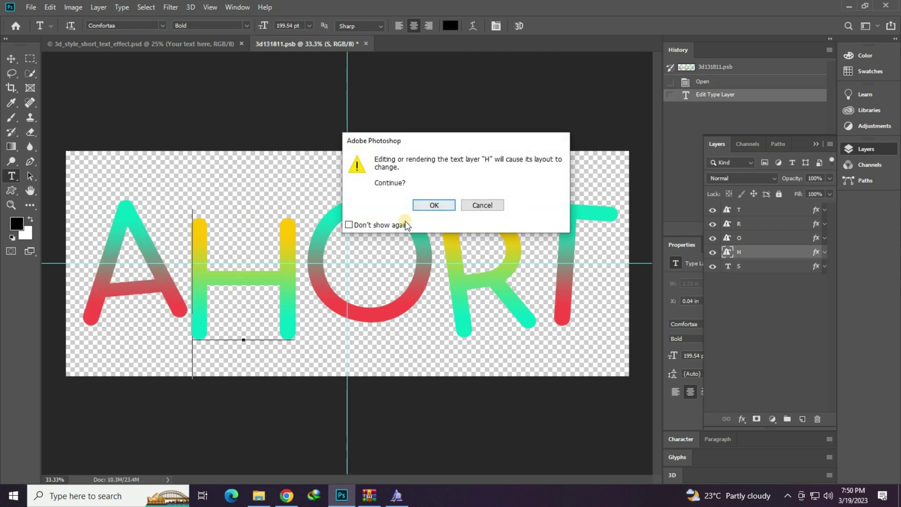
{"action": "left_click", "coordinate": [432, 206]}
{"action": "type", "text": "Z"}
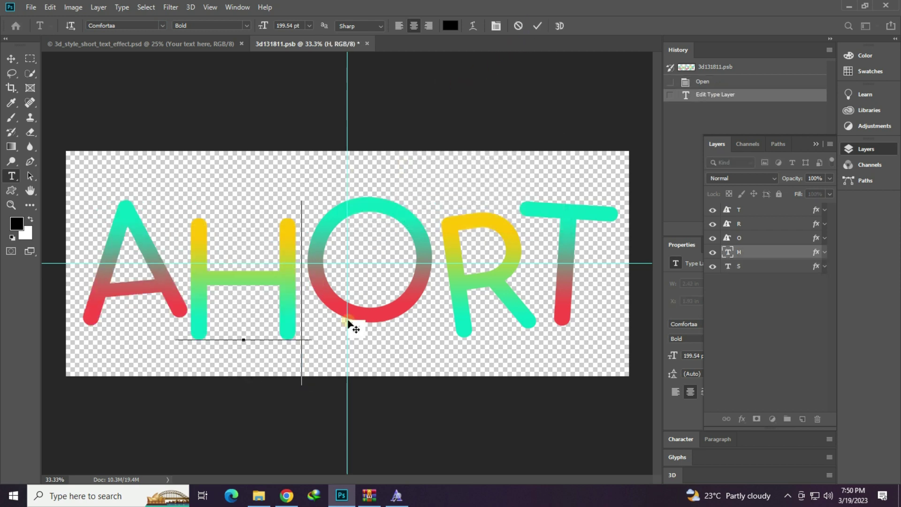
Step: Retype the next two letter layers as H and A
{"action": "left_click", "coordinate": [352, 261]}
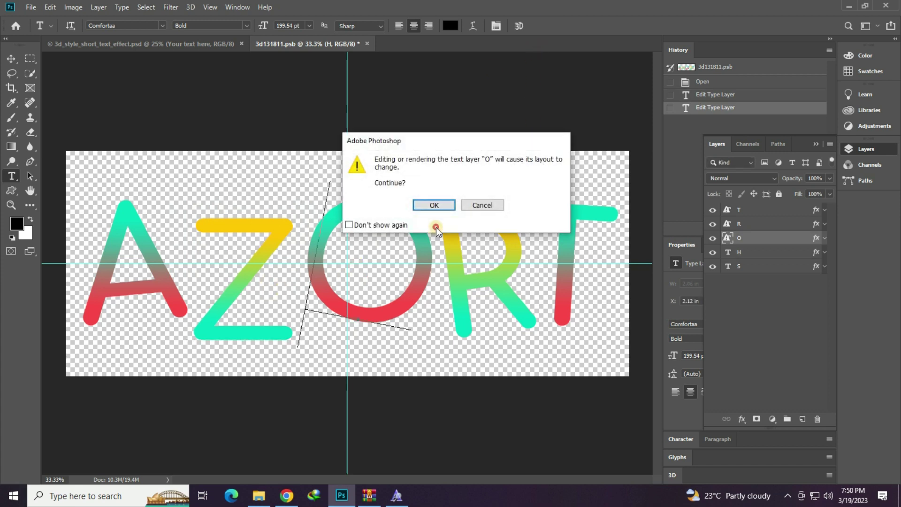
{"action": "left_click", "coordinate": [434, 206]}
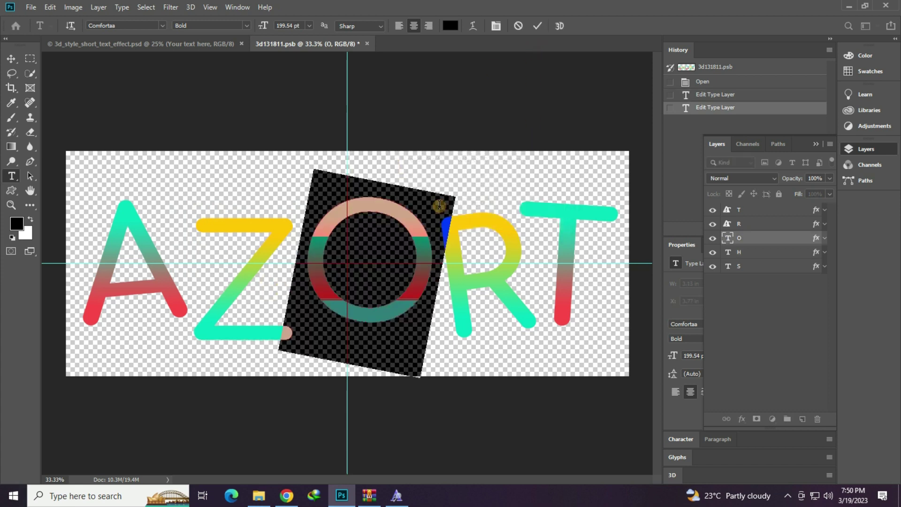
{"action": "type", "text": "H"}
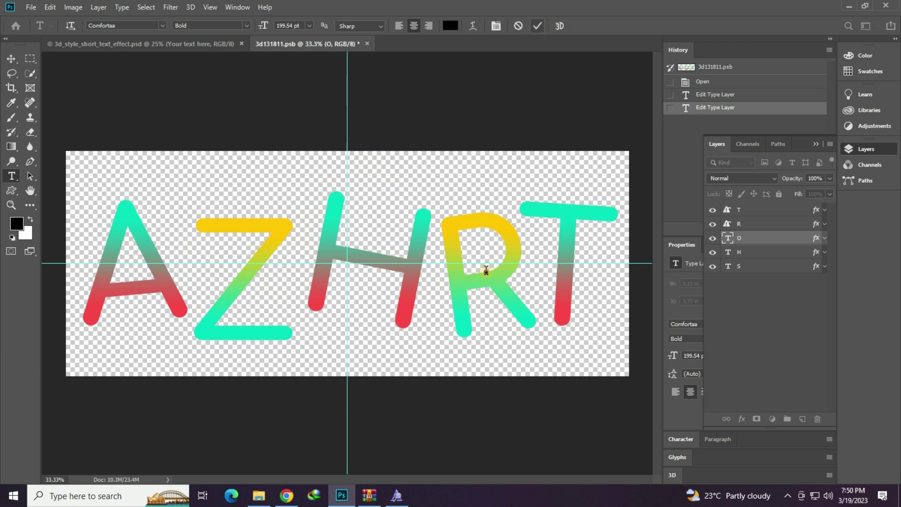
{"action": "left_click", "coordinate": [486, 269]}
{"action": "left_click", "coordinate": [434, 206]}
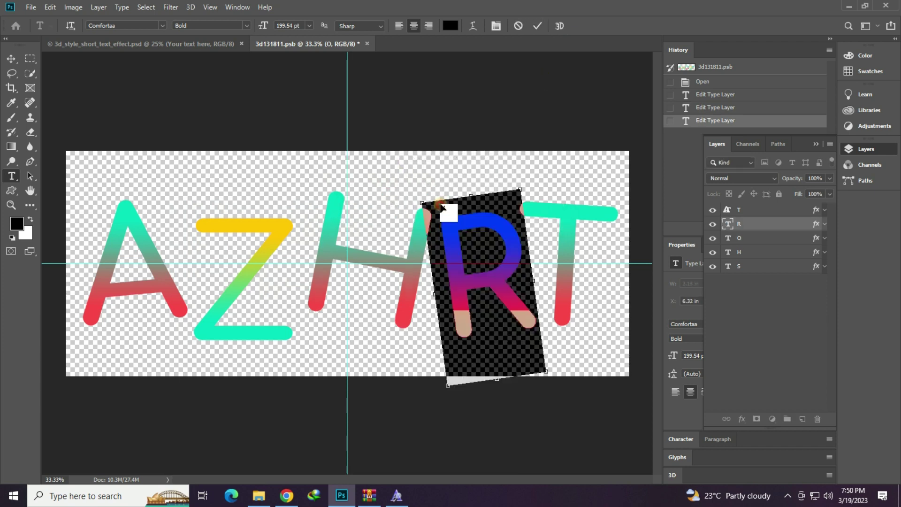
{"action": "type", "text": "AS"}
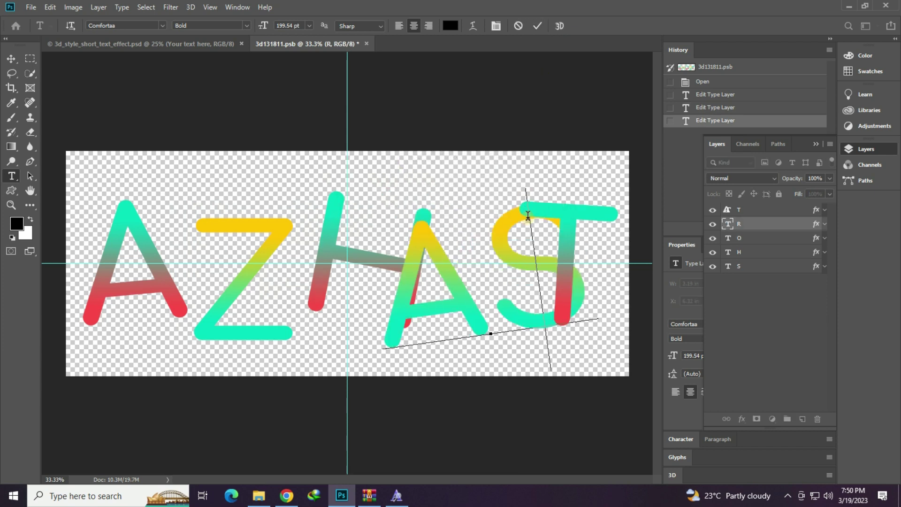
{"action": "key", "text": "BackSpace"}
{"action": "left_click", "coordinate": [582, 188]}
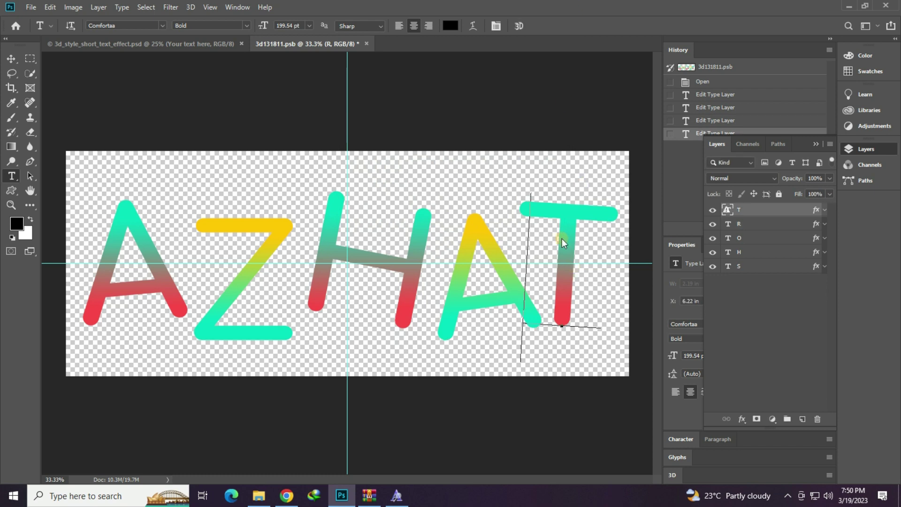
{"action": "left_click", "coordinate": [442, 211]}
{"action": "type", "text": "R"}
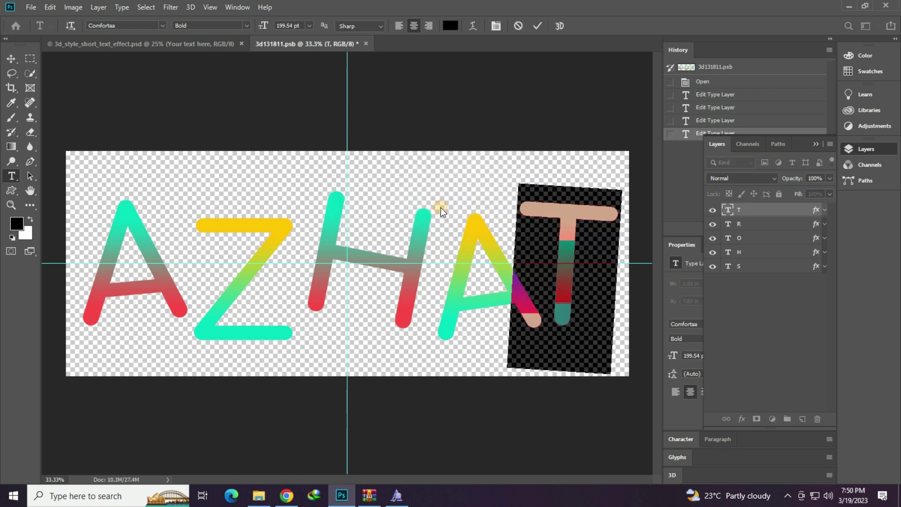
Step: Commit the R edit, shift the H, second A and R into even spacing, and save the .psb
{"action": "left_click", "coordinate": [536, 26]}
{"action": "left_click_drag", "start_coordinate": [573, 277], "coordinate": [589, 280]}
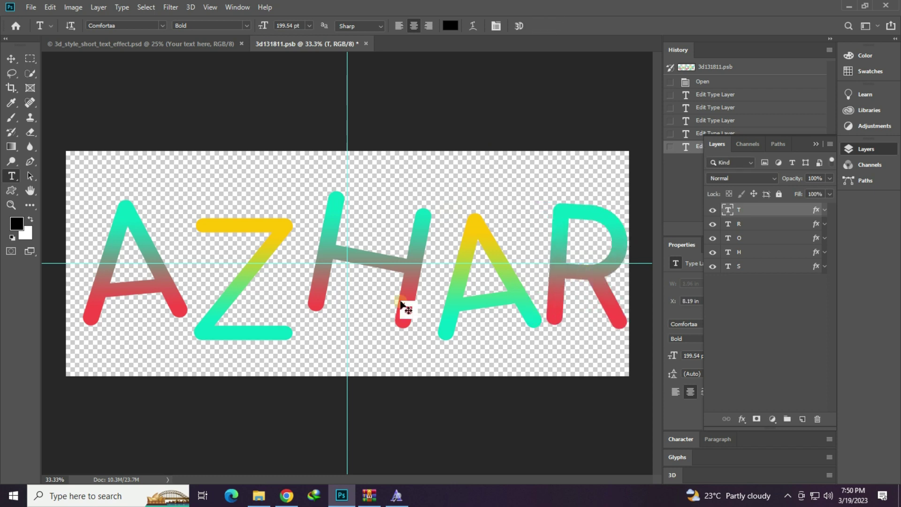
{"action": "left_click_drag", "start_coordinate": [332, 276], "coordinate": [321, 283]}
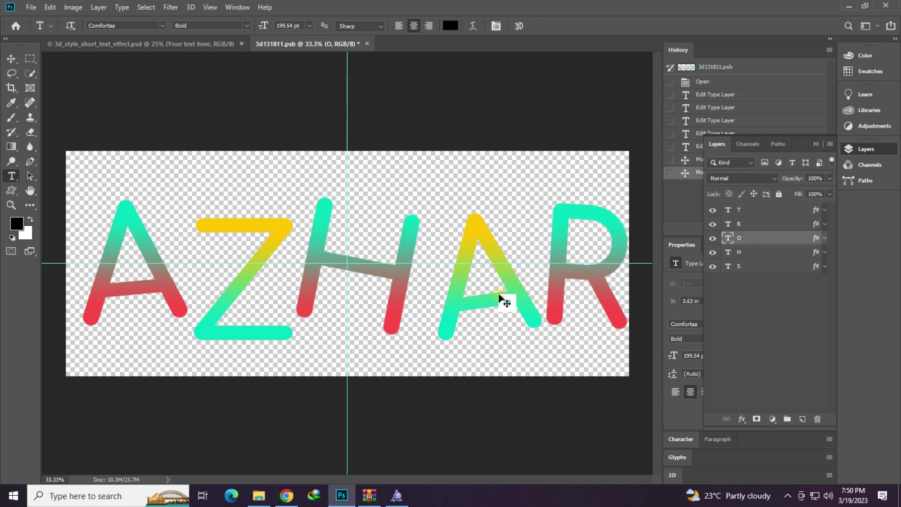
{"action": "left_click_drag", "start_coordinate": [500, 298], "coordinate": [489, 296]}
{"action": "left_click_drag", "start_coordinate": [555, 282], "coordinate": [553, 280]}
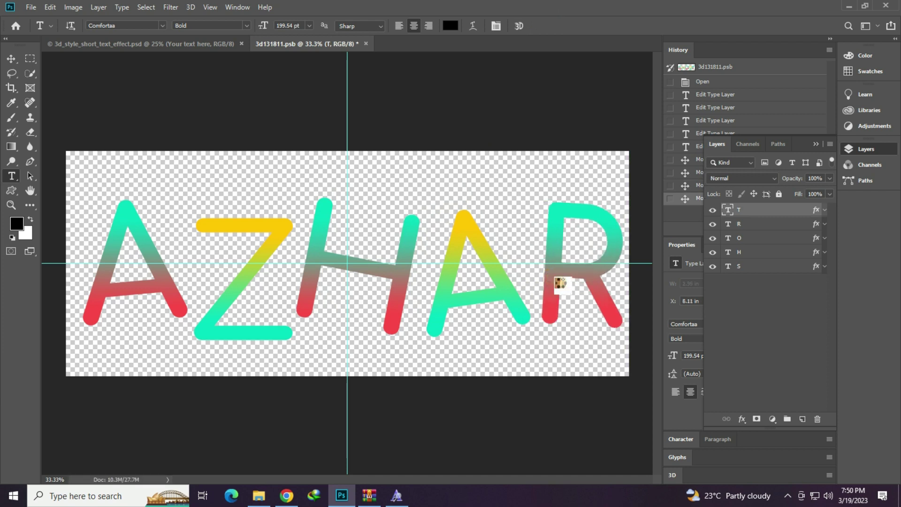
{"action": "key", "text": "ctrl+s"}
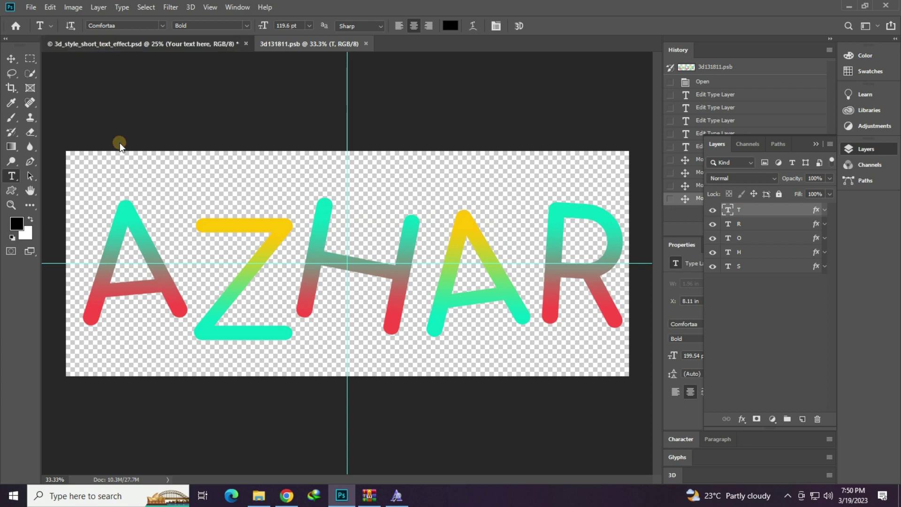
Step: Return to the main AZHAR document, zoom in on the 3D letters, then fit it on screen
{"action": "key", "text": "ctrl+Tab"}
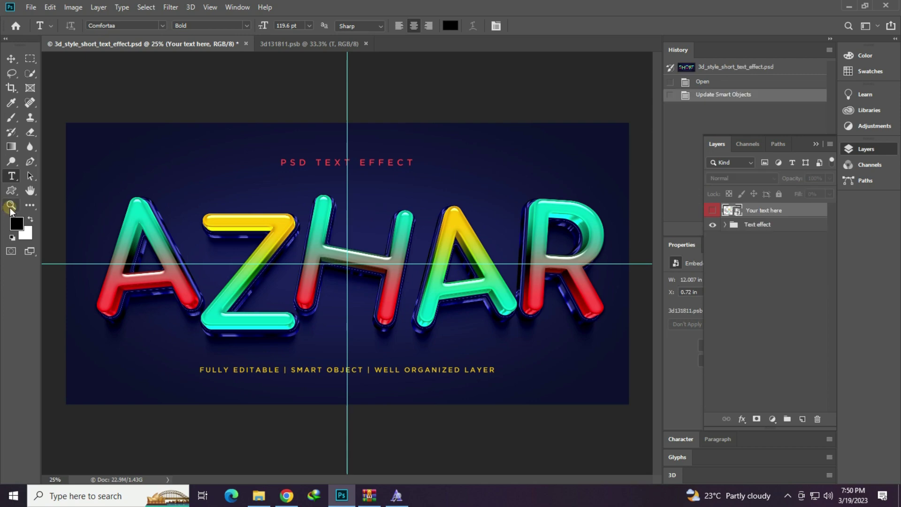
{"action": "left_click", "coordinate": [11, 205]}
{"action": "left_click", "coordinate": [521, 264]}
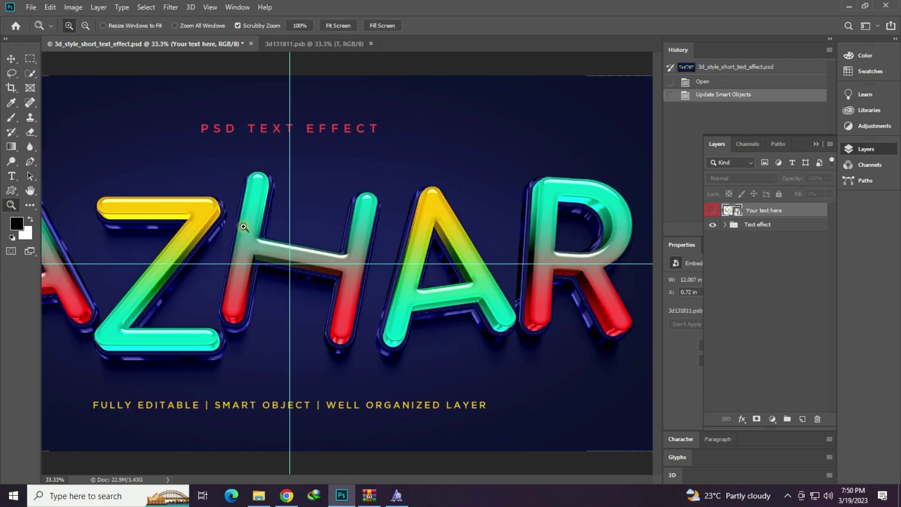
{"action": "key", "text": "ctrl+plus"}
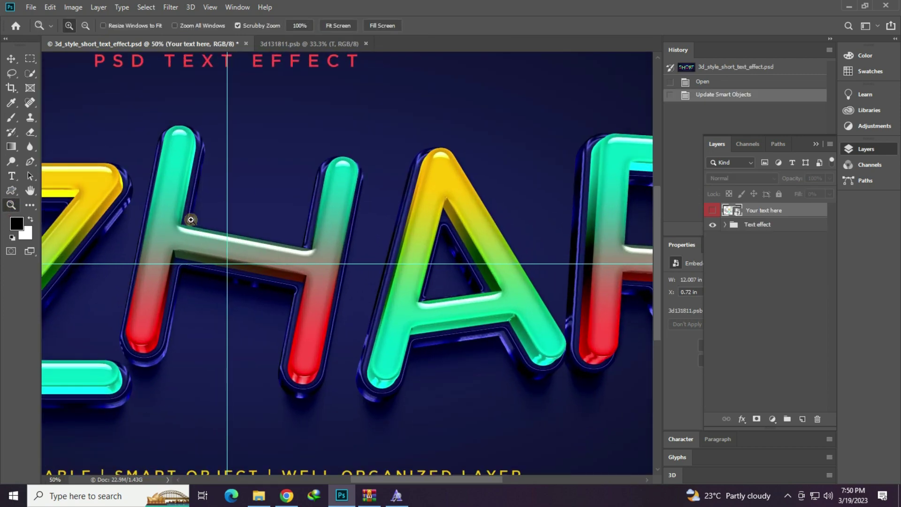
{"action": "right_click", "coordinate": [215, 229]}
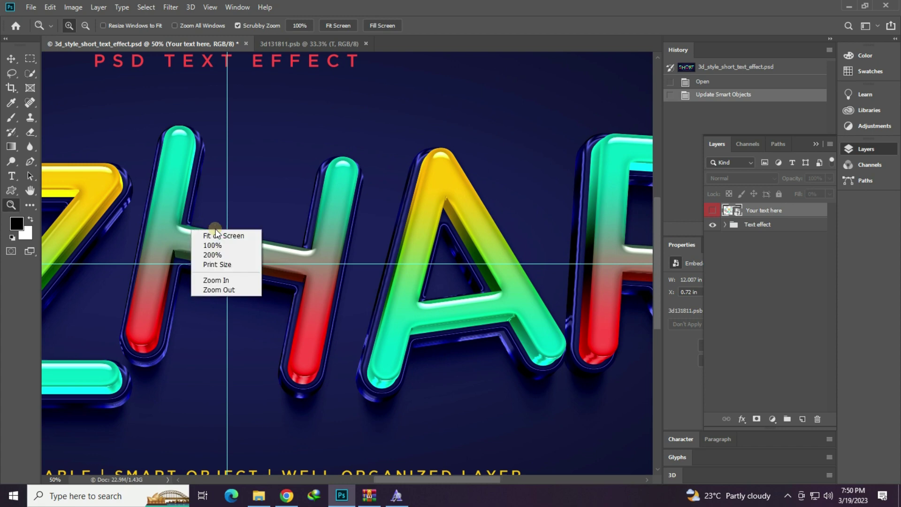
{"action": "left_click", "coordinate": [230, 237]}
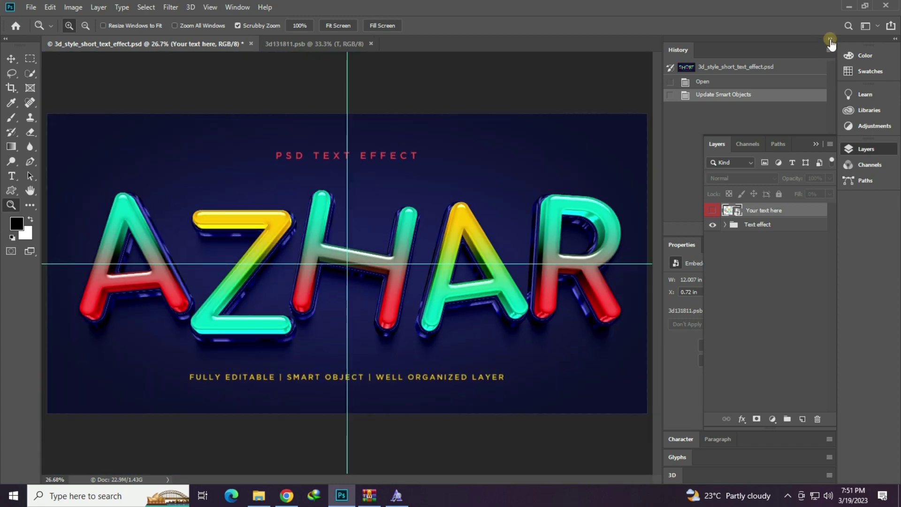
{"action": "left_click", "coordinate": [866, 152]}
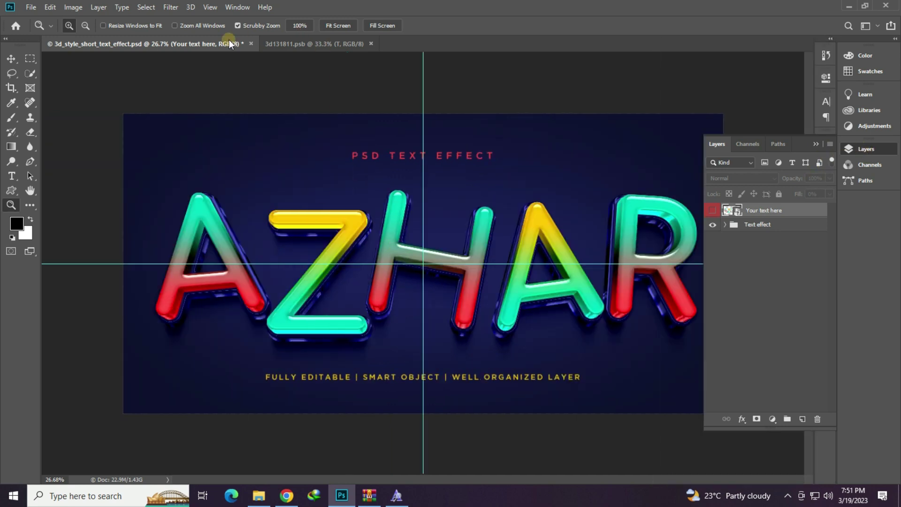
Step: Close the AZHAR template without saving and open 2322.psd from File Explorer
{"action": "left_click", "coordinate": [250, 43]}
{"action": "left_click", "coordinate": [447, 187]}
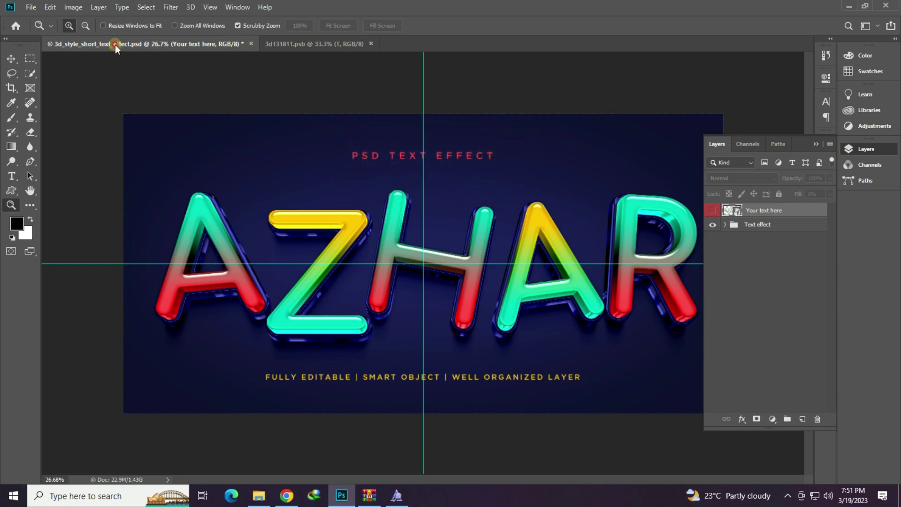
{"action": "left_click", "coordinate": [258, 495]}
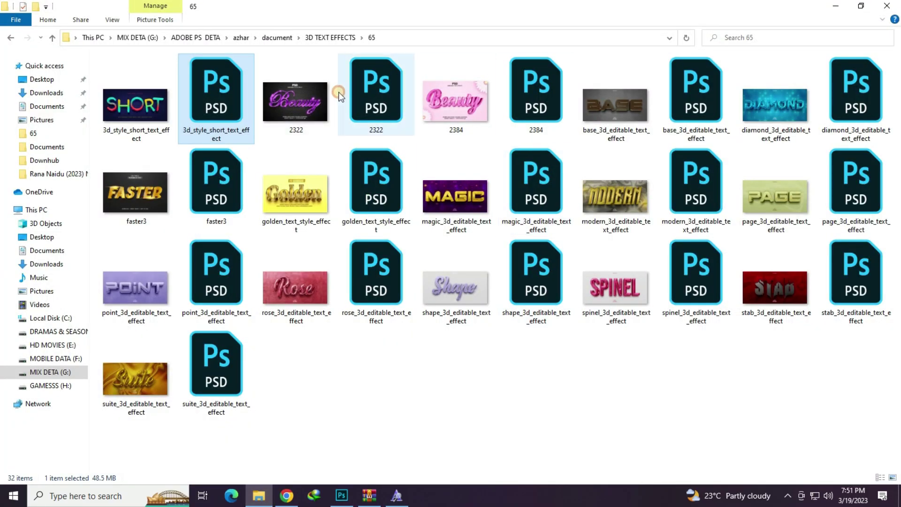
{"action": "left_click", "coordinate": [361, 95]}
{"action": "double_click", "coordinate": [362, 95]}
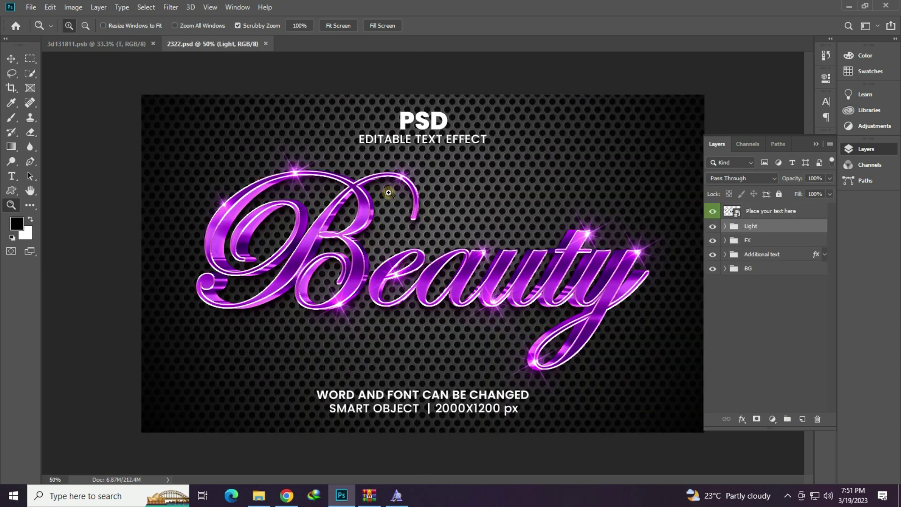
Step: Open the Beauty smart object and retype its text as Queen
{"action": "double_click", "coordinate": [737, 212]}
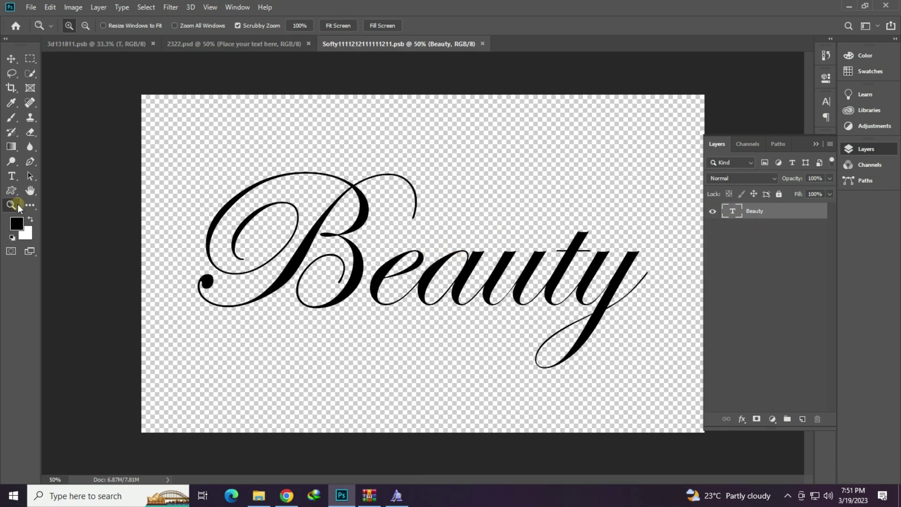
{"action": "left_click", "coordinate": [11, 176]}
{"action": "left_click", "coordinate": [416, 242]}
{"action": "key", "text": "ctrl+a"}
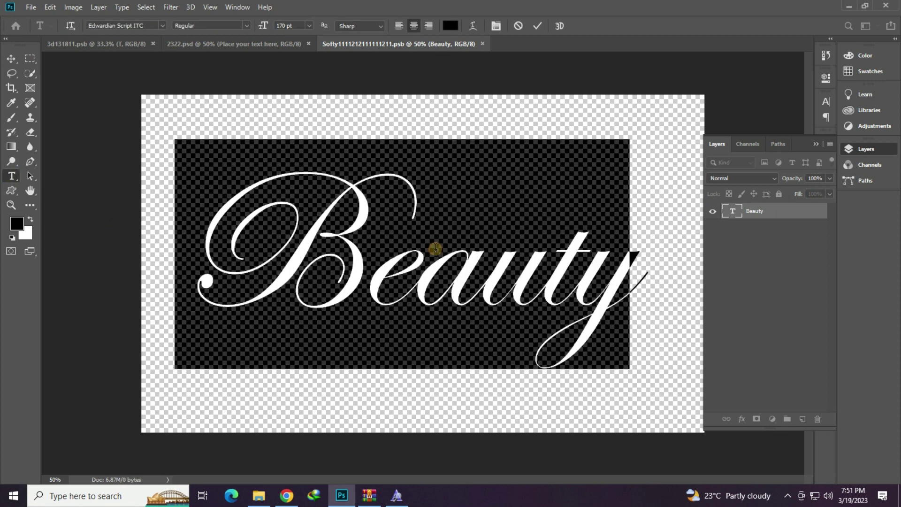
{"action": "type", "text": "Aye"}
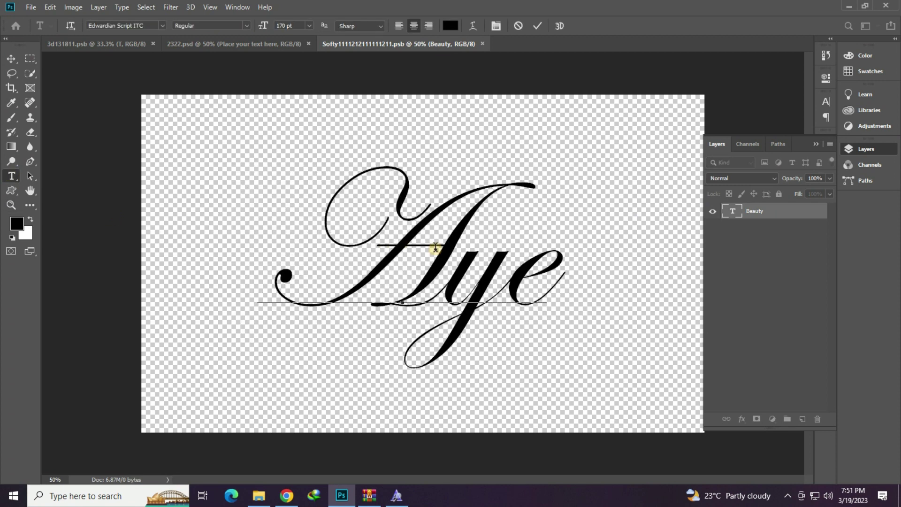
{"action": "key", "text": "ctrl+a"}
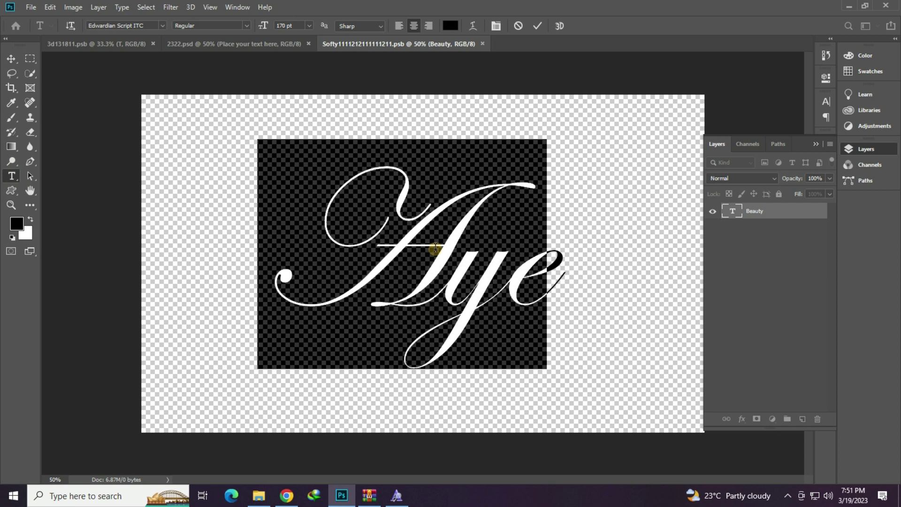
{"action": "type", "text": "E"}
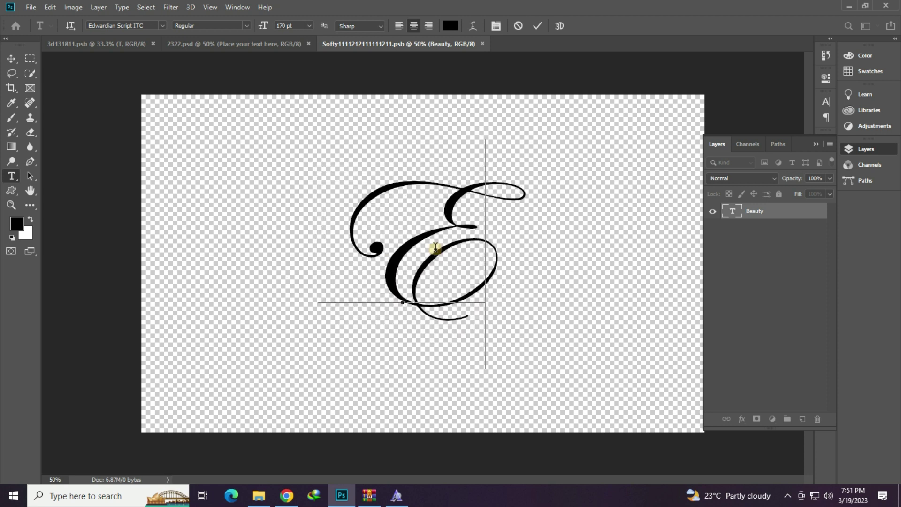
{"action": "key", "text": "ctrl+a"}
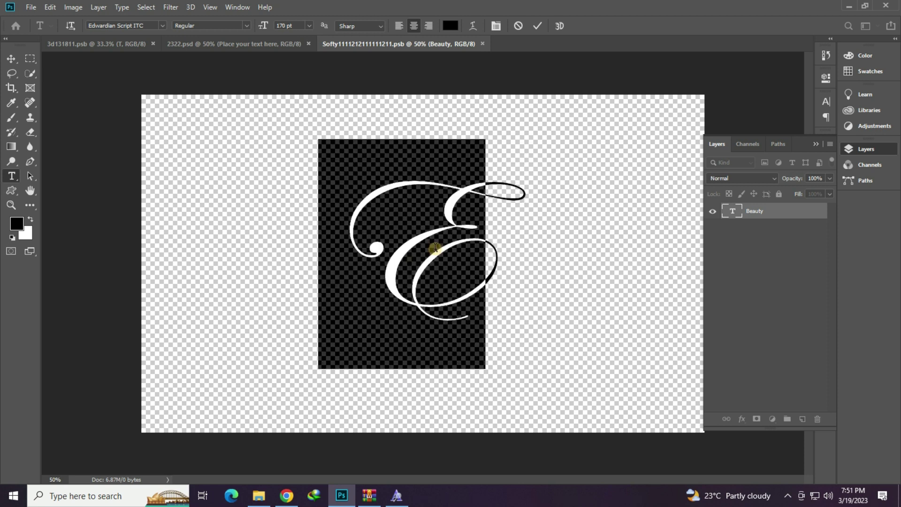
{"action": "type", "text": "Queen"}
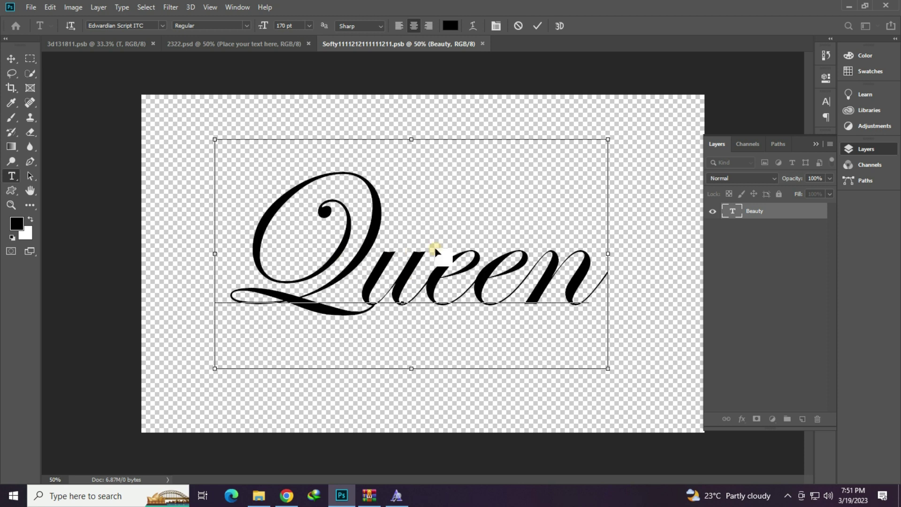
Step: Enlarge Queen, nudge it up, commit, and save the smart object via File > Save
{"action": "left_click_drag", "start_coordinate": [609, 367], "coordinate": [666, 402]}
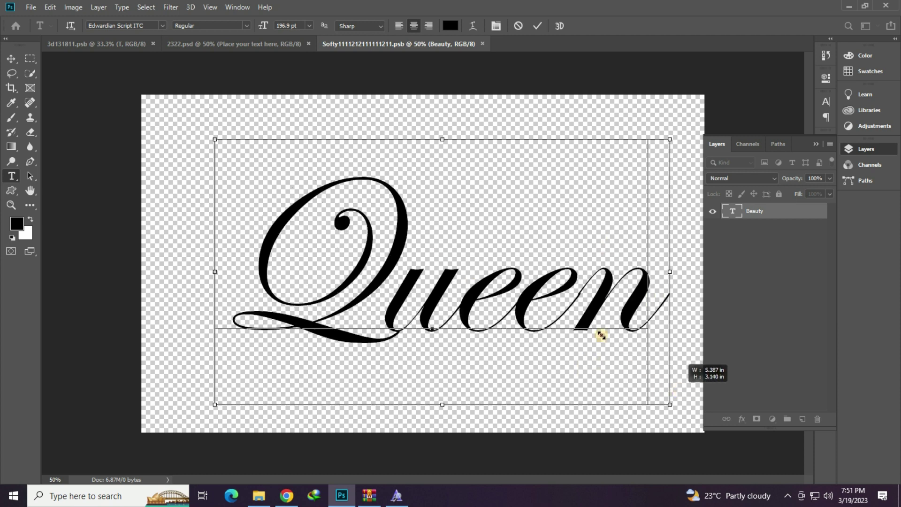
{"action": "left_click_drag", "start_coordinate": [539, 297], "coordinate": [541, 281]}
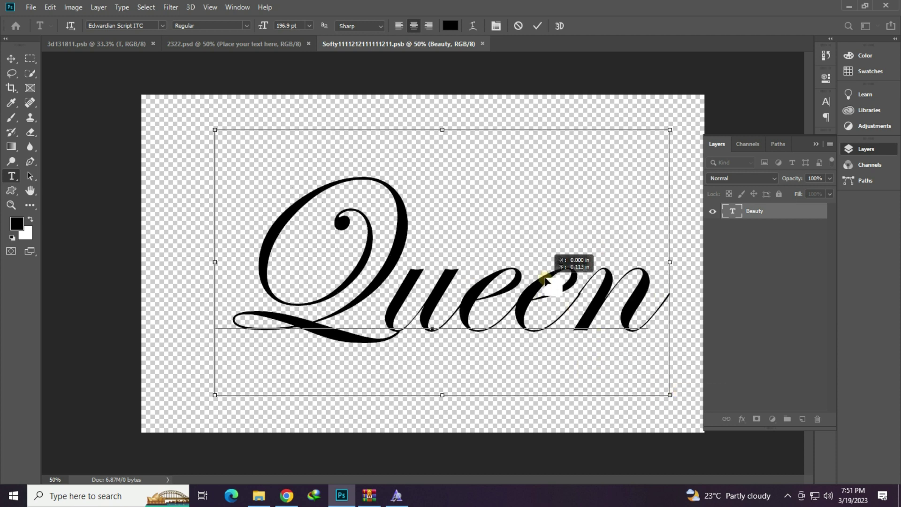
{"action": "left_click", "coordinate": [538, 26]}
{"action": "left_click", "coordinate": [32, 7]}
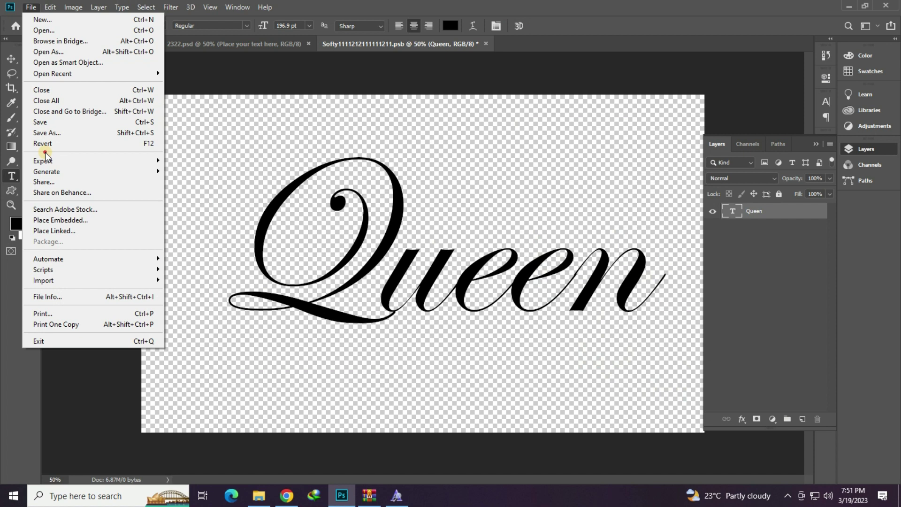
{"action": "left_click", "coordinate": [42, 118]}
Step: Switch to the purple Queen template, zoom in on the lettering, then fit it on screen
{"action": "left_click", "coordinate": [184, 43]}
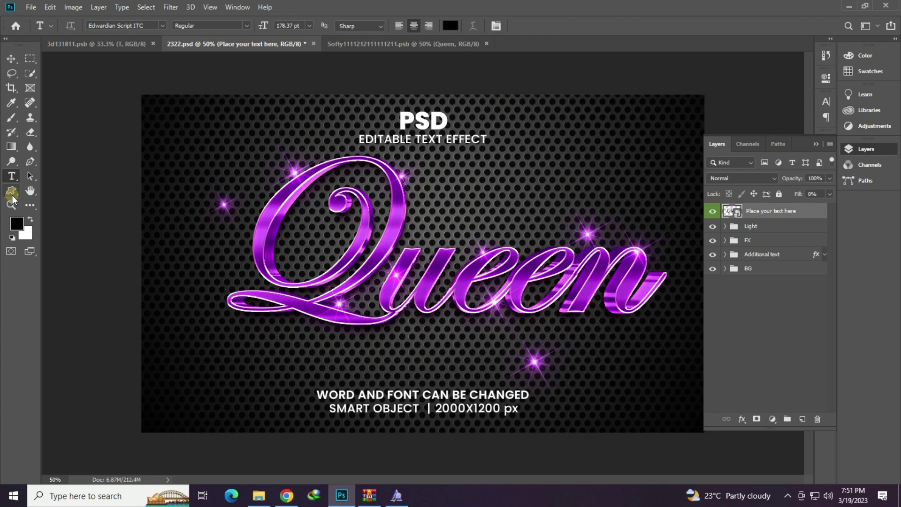
{"action": "left_click", "coordinate": [11, 204]}
{"action": "left_click", "coordinate": [382, 231]}
{"action": "right_click", "coordinate": [398, 241]}
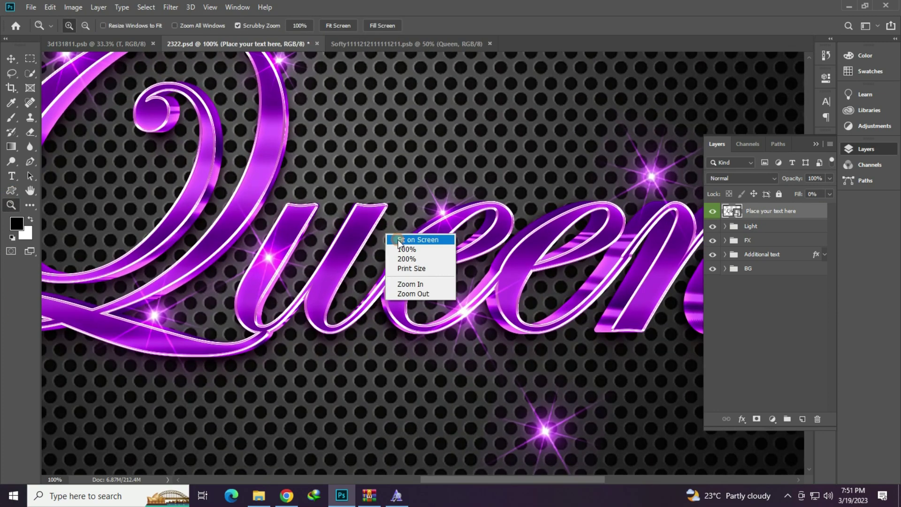
{"action": "left_click", "coordinate": [398, 240]}
Step: Close 2322.psd without saving and open 2384.psd from File Explorer
{"action": "left_click", "coordinate": [318, 44]}
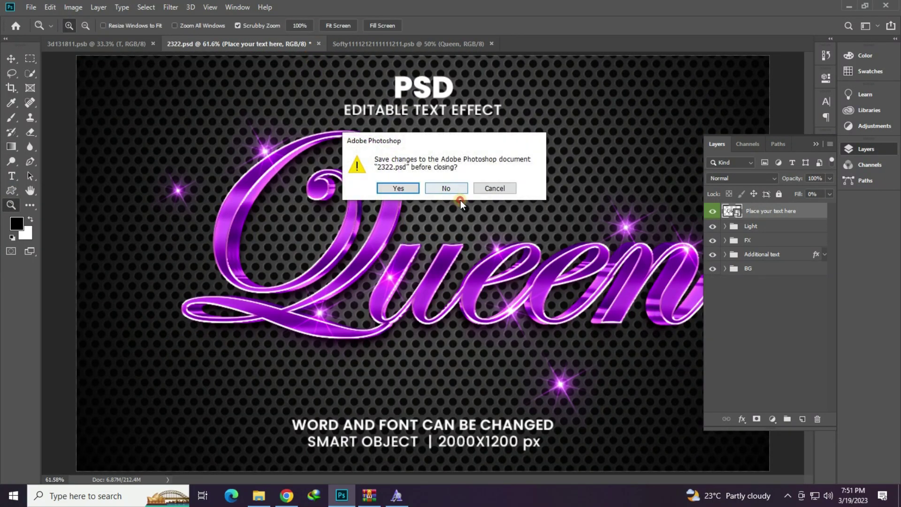
{"action": "left_click", "coordinate": [450, 187]}
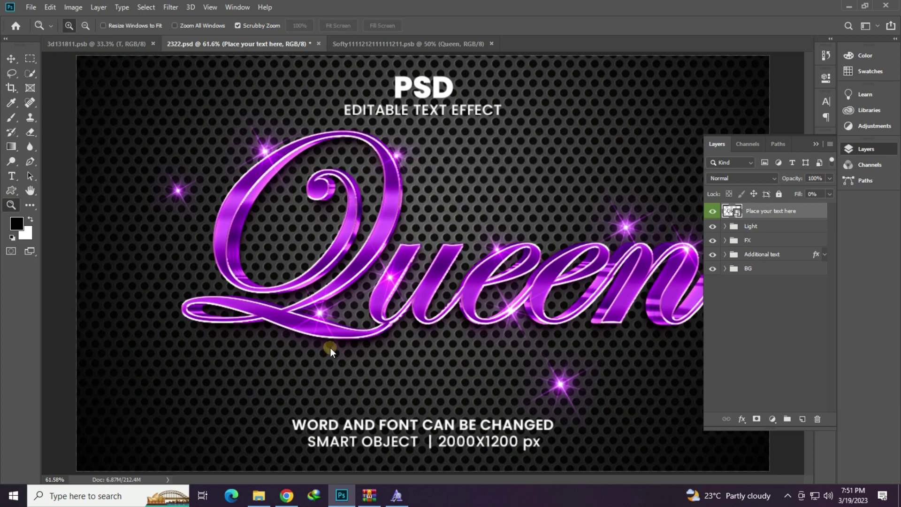
{"action": "left_click", "coordinate": [258, 496]}
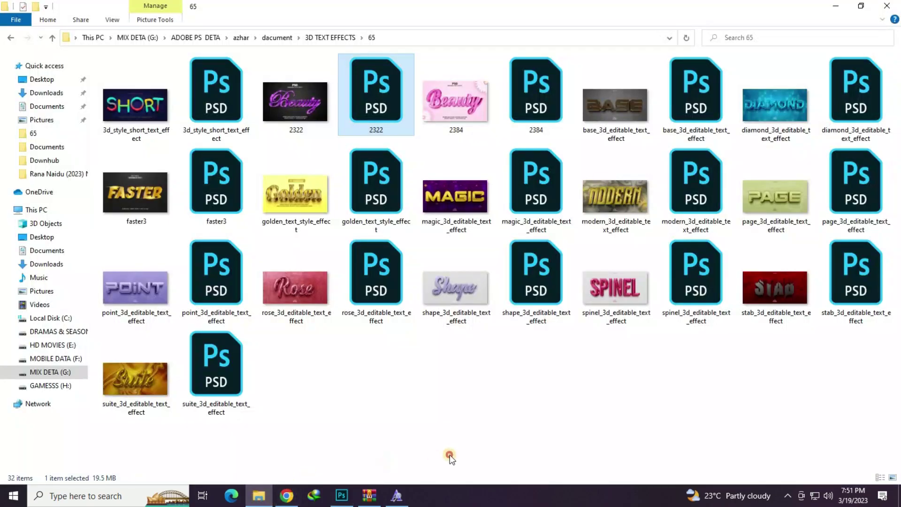
{"action": "left_click", "coordinate": [520, 97]}
{"action": "double_click", "coordinate": [520, 97]}
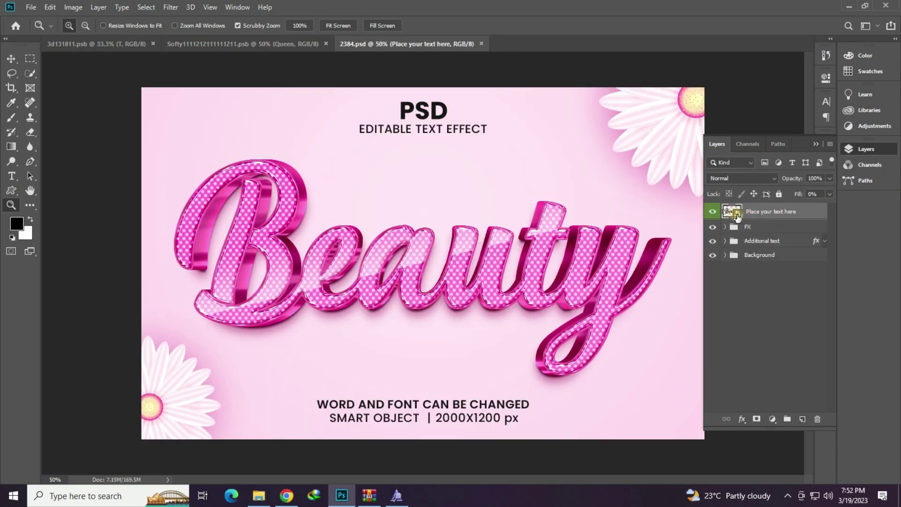
Step: Open the pink template's smart object and replace Beauty with Ayesha
{"action": "double_click", "coordinate": [733, 212]}
{"action": "left_click", "coordinate": [10, 180]}
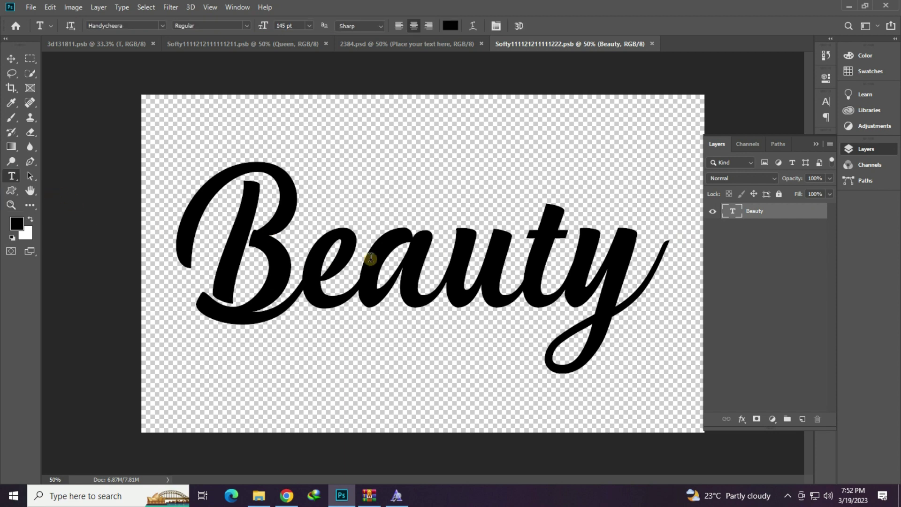
{"action": "double_click", "coordinate": [371, 259]}
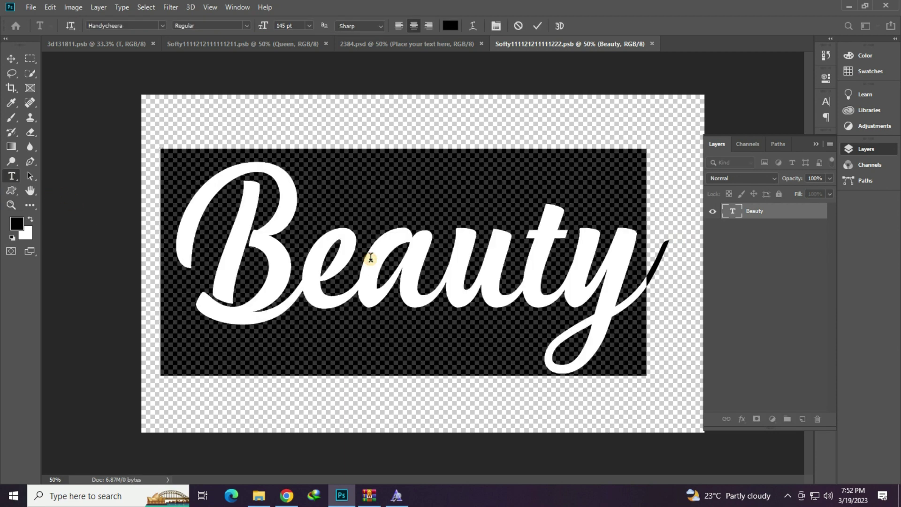
{"action": "type", "text": "Ayesha"}
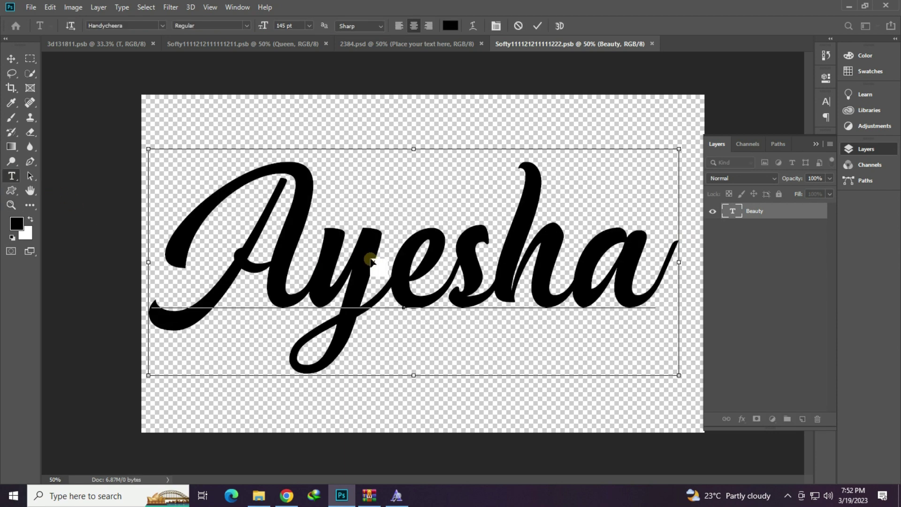
Step: Set AYESHA in the Flower Display font, shrink it to fit, commit, and save
{"action": "key", "text": "ctrl+a"}
{"action": "left_click", "coordinate": [135, 29]}
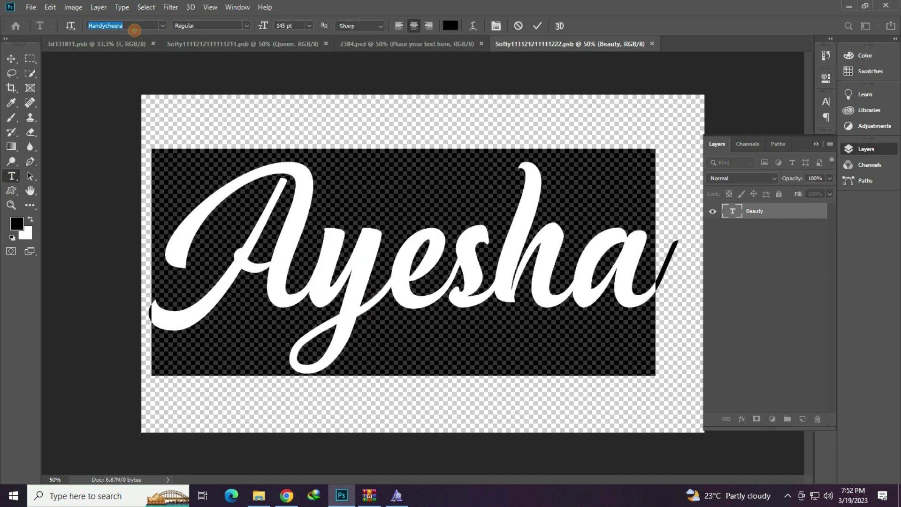
{"action": "type", "text": "flow"}
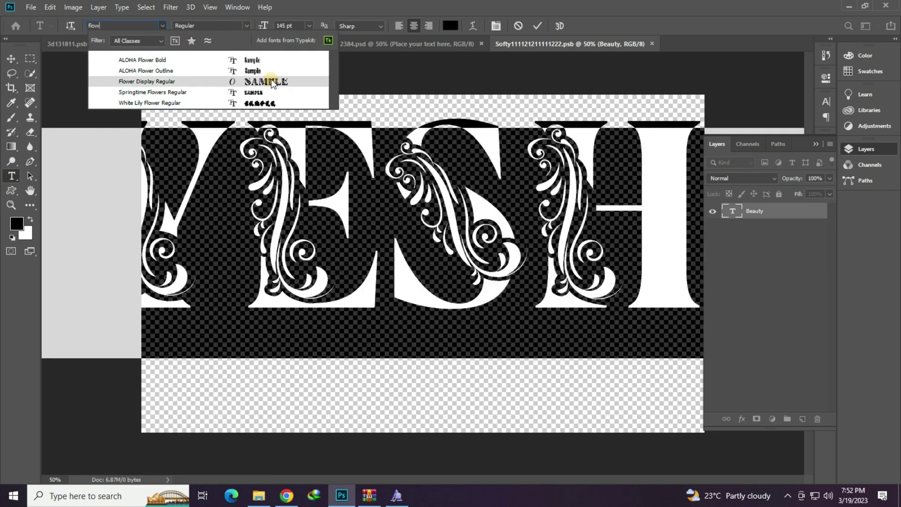
{"action": "left_click", "coordinate": [271, 82]}
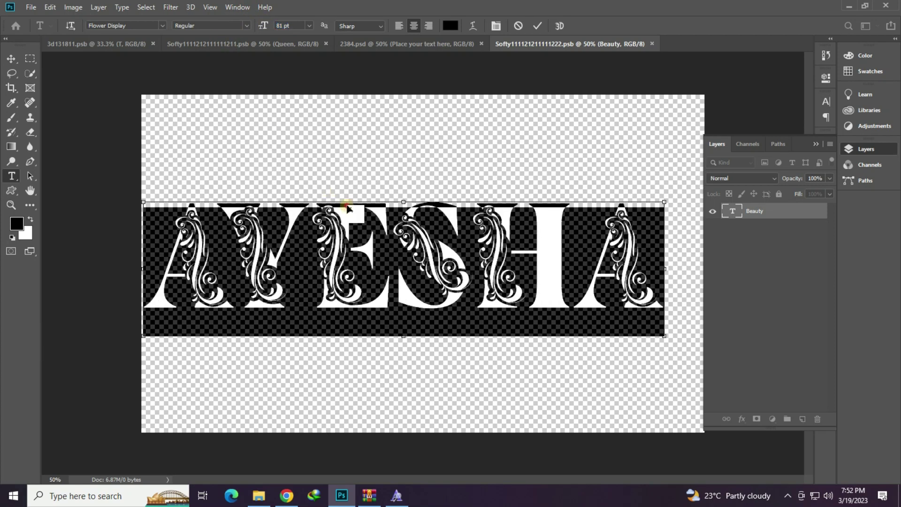
{"action": "mouse_move", "coordinate": [381, 237]}
{"action": "left_mouse_down"}
{"action": "mouse_move", "coordinate": [399, 232]}
{"action": "mouse_move", "coordinate": [402, 242]}
{"action": "left_mouse_up"}
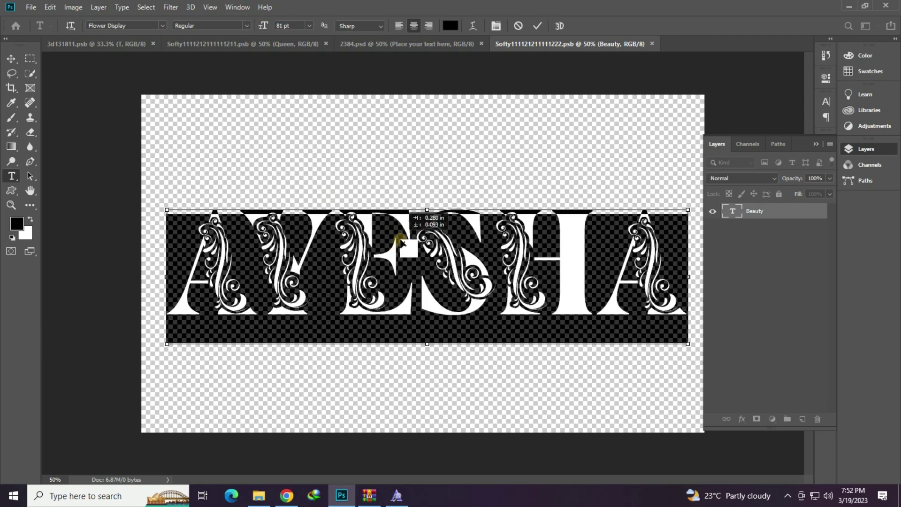
{"action": "left_click", "coordinate": [538, 26]}
{"action": "key", "text": "ctrl+s"}
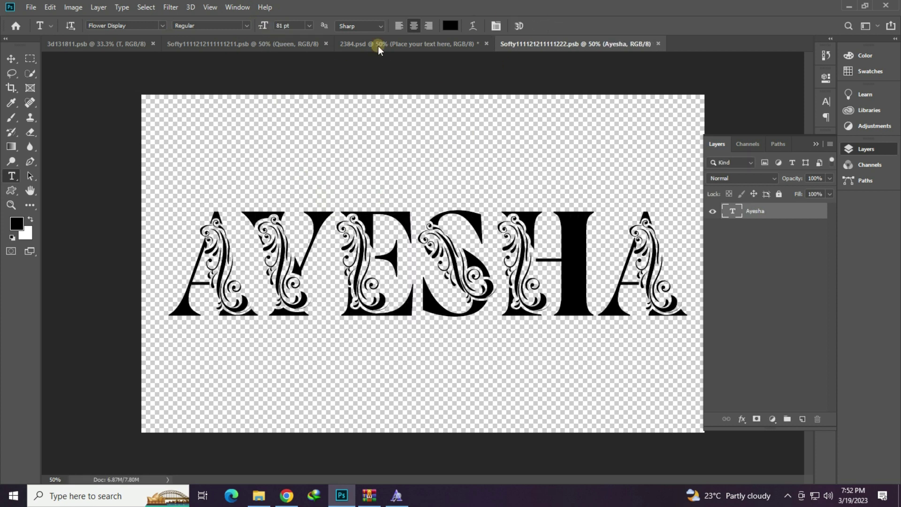
Step: Return to the pink template and zoom in on the AYESHA lettering, then fit it on screen
{"action": "key", "text": "ctrl+shift+Tab"}
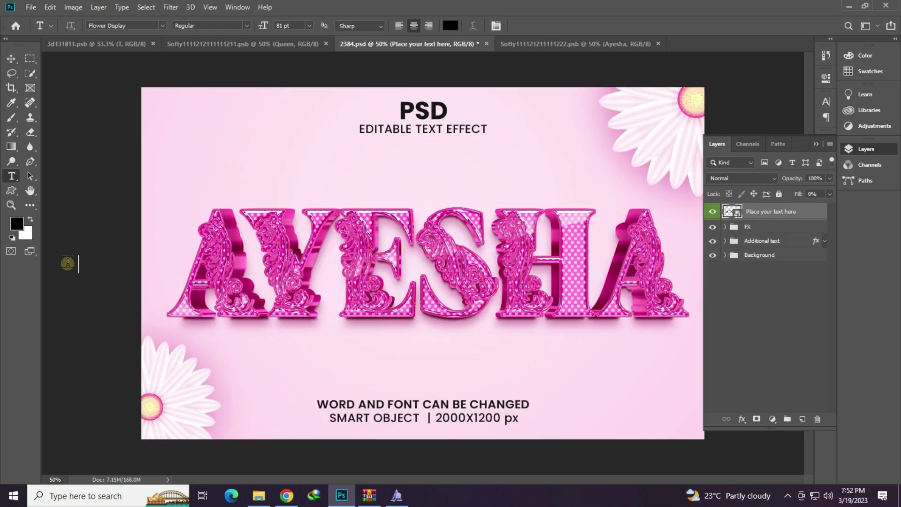
{"action": "left_click", "coordinate": [11, 205]}
{"action": "left_click_drag", "start_coordinate": [424, 257], "coordinate": [471, 256]}
{"action": "left_click", "coordinate": [471, 256]}
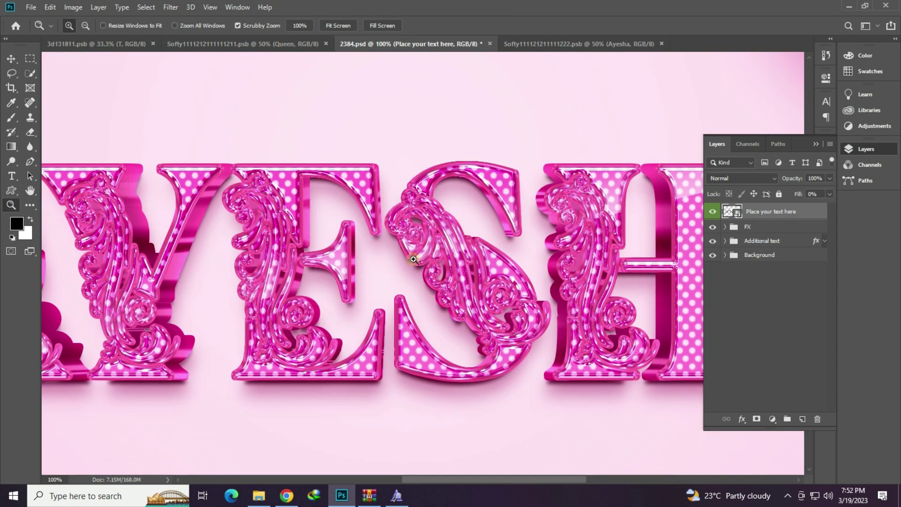
{"action": "right_click", "coordinate": [170, 217]}
{"action": "left_click", "coordinate": [197, 223]}
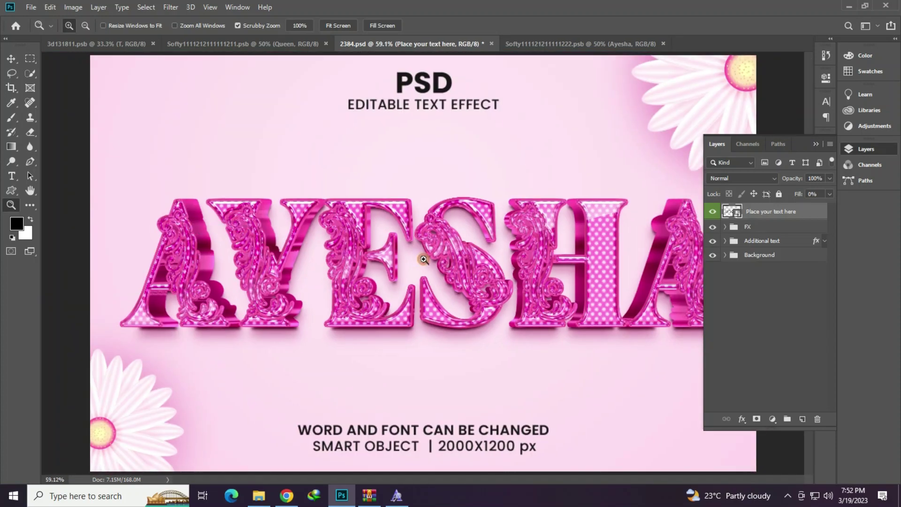
{"action": "left_click", "coordinate": [840, 150]}
{"action": "left_click", "coordinate": [608, 268]}
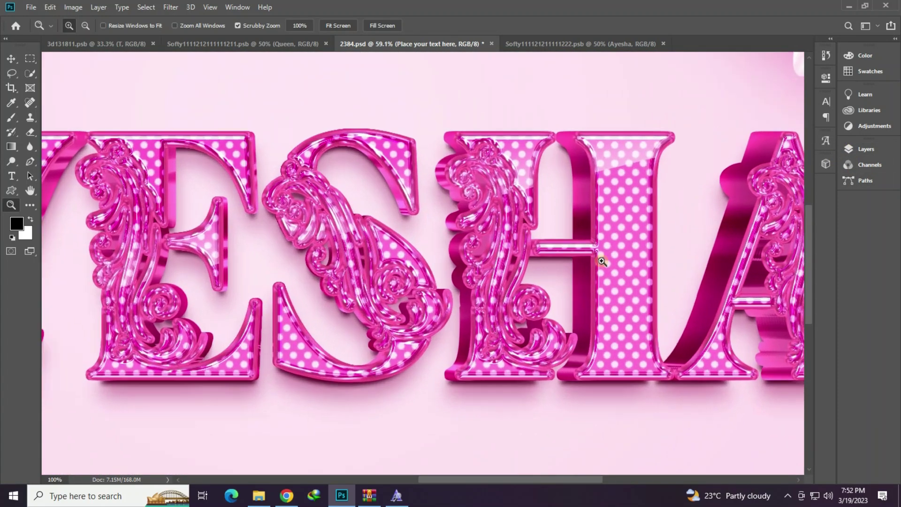
{"action": "left_click", "coordinate": [599, 257]}
{"action": "right_click", "coordinate": [343, 203]}
{"action": "left_click", "coordinate": [343, 204]}
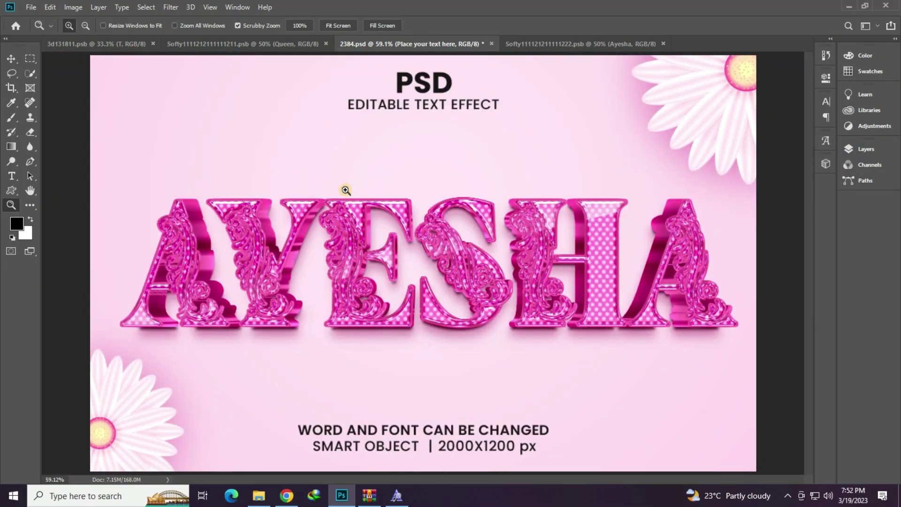
Step: Close 2384.psd without saving and open faster3.psd from File Explorer
{"action": "left_click", "coordinate": [490, 44]}
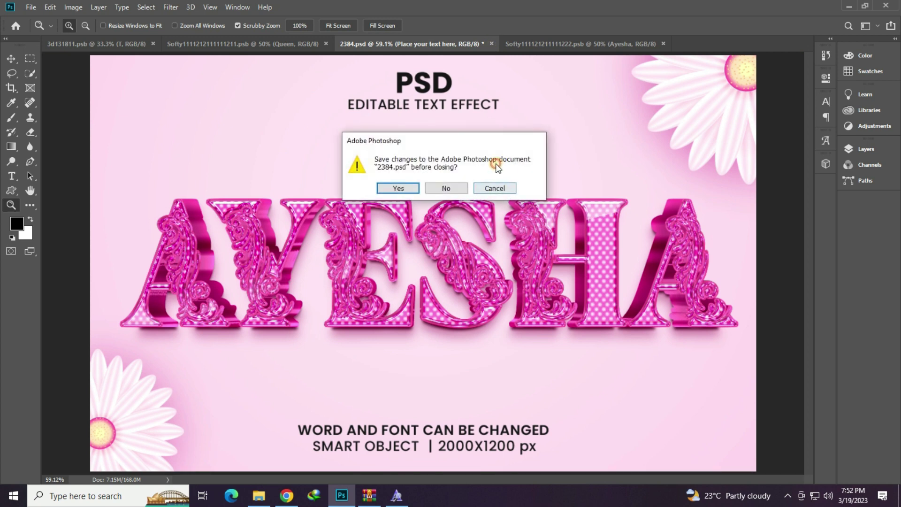
{"action": "left_click", "coordinate": [446, 186]}
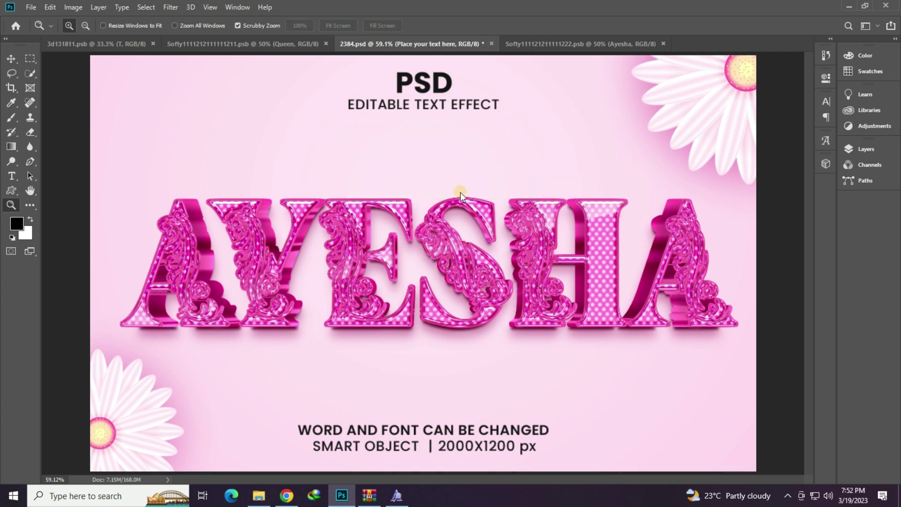
{"action": "left_click", "coordinate": [259, 496]}
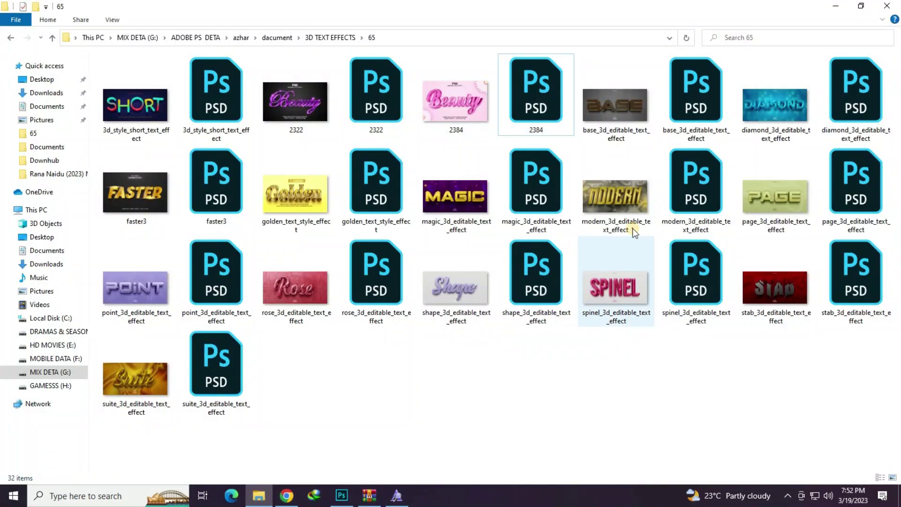
{"action": "double_click", "coordinate": [202, 199]}
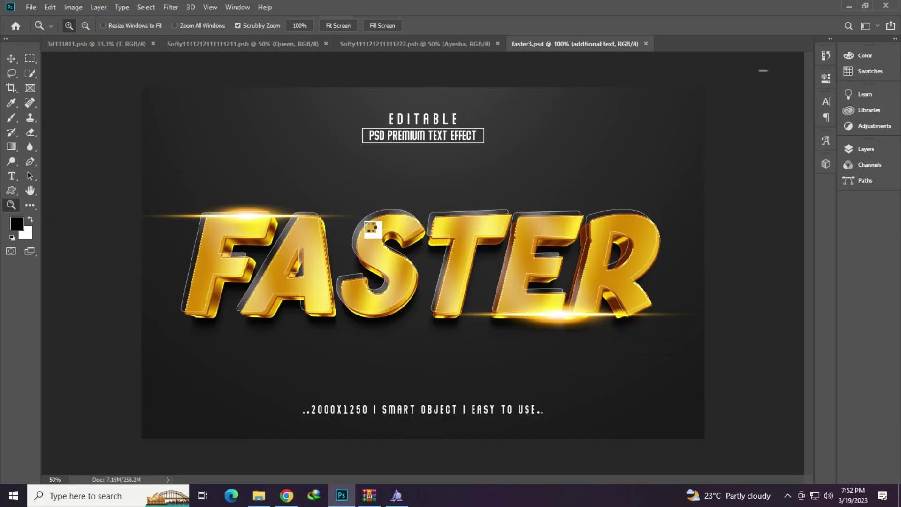
Step: Dismiss the missing-fonts warnings and open the 'place your text here' smart object
{"action": "left_click", "coordinate": [496, 269]}
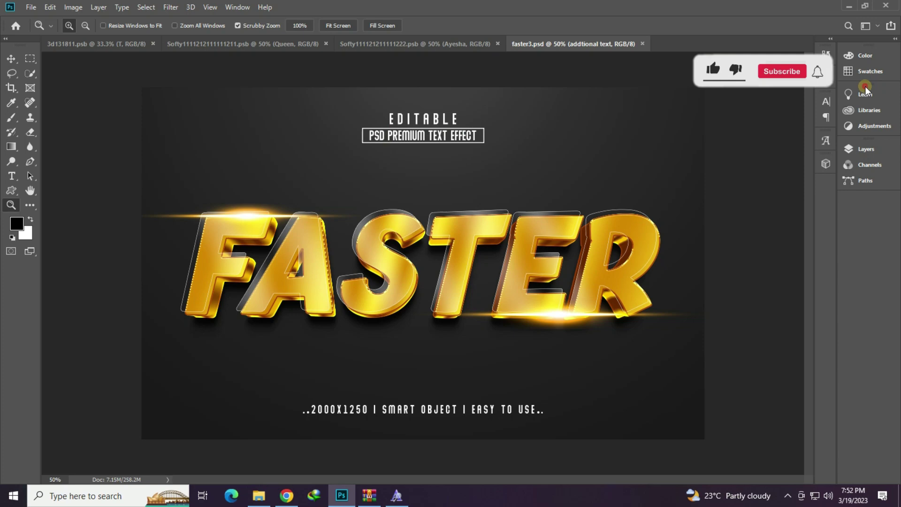
{"action": "left_click", "coordinate": [867, 148]}
{"action": "left_click", "coordinate": [739, 278]}
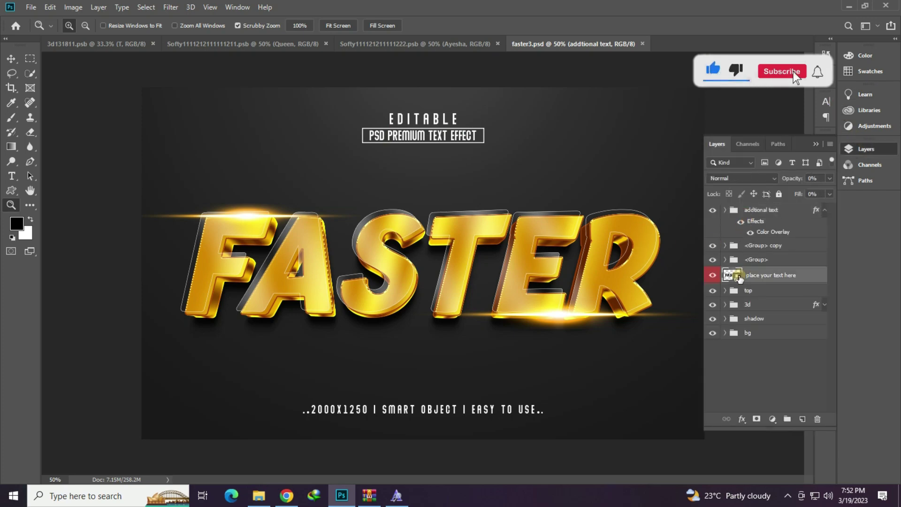
{"action": "double_click", "coordinate": [739, 279]}
{"action": "left_click", "coordinate": [513, 267]}
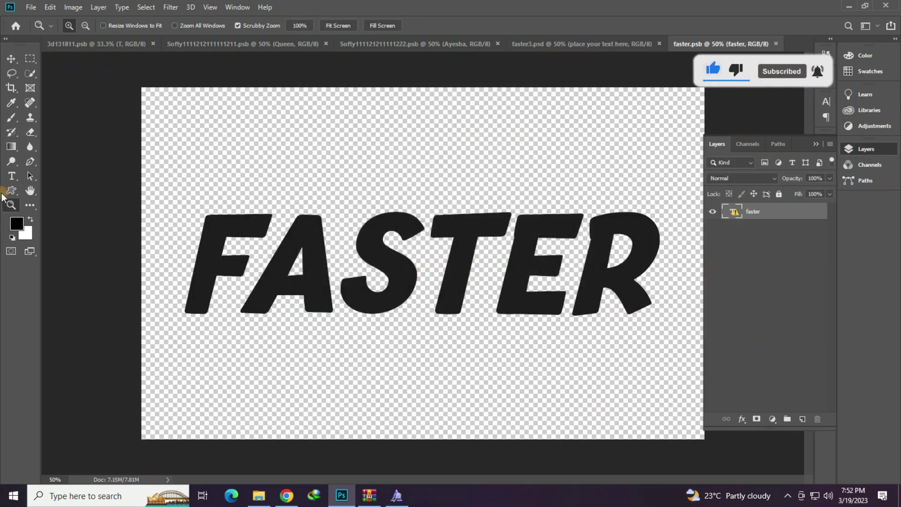
Step: Replace the word FASTER with famous and commit it
{"action": "left_click", "coordinate": [11, 176]}
{"action": "left_click", "coordinate": [382, 292]}
{"action": "left_click", "coordinate": [422, 211]}
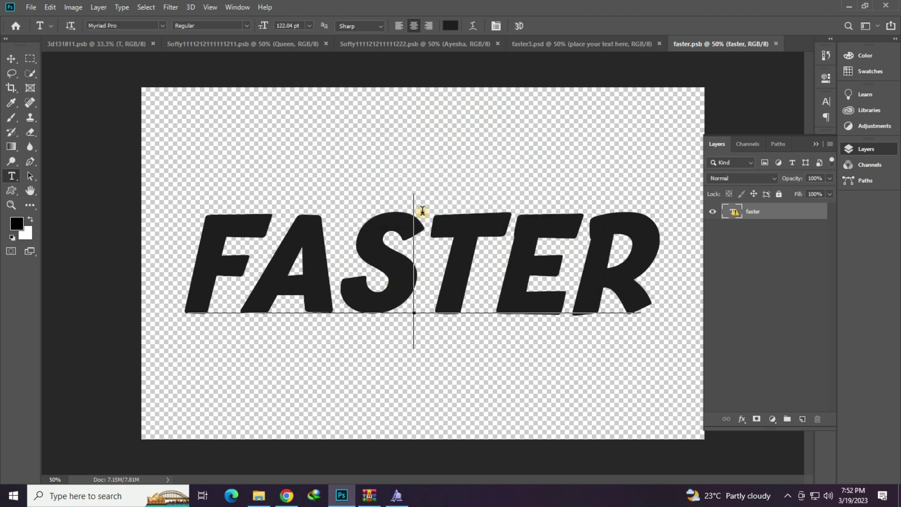
{"action": "key", "text": "ctrl+a"}
{"action": "type", "text": "famou"}
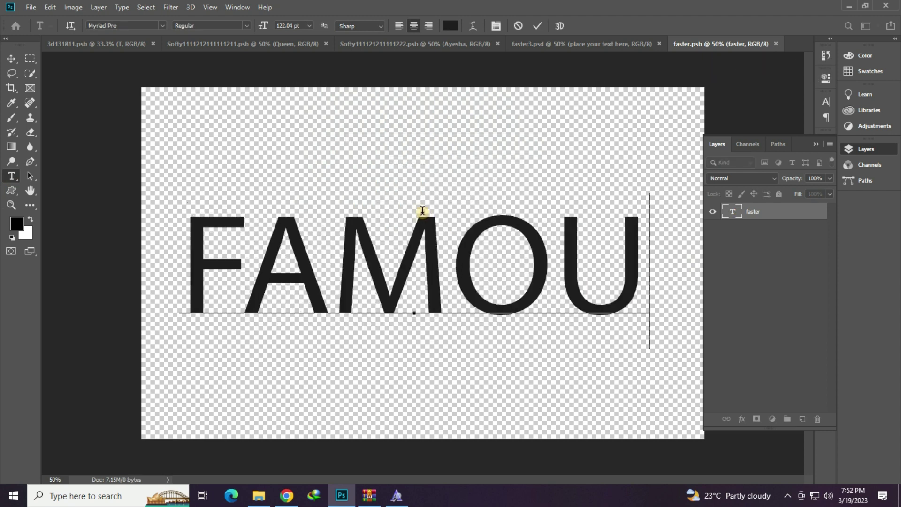
{"action": "type", "text": "s"}
{"action": "left_click", "coordinate": [181, 72]}
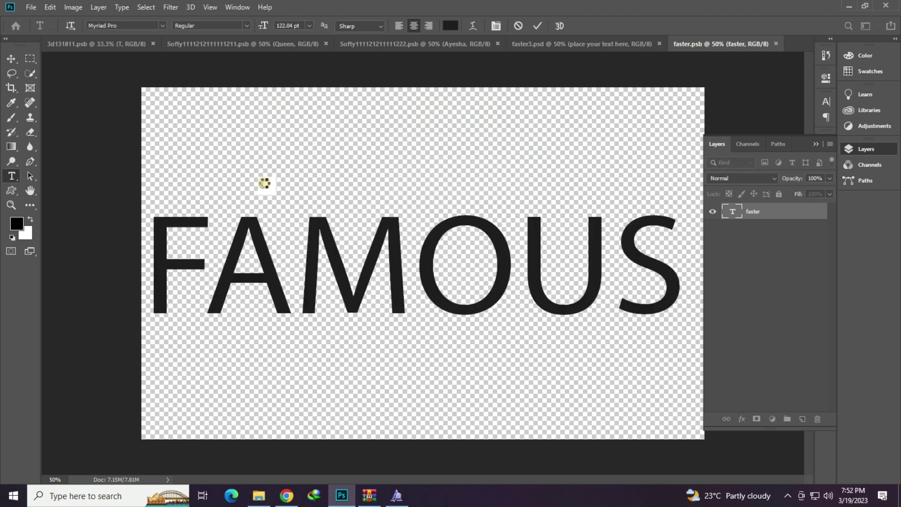
Step: Browse fonts starting from Muro and settle FAMOUS on a blocky stencil-style font
{"action": "left_click", "coordinate": [362, 253]}
{"action": "key", "text": "ctrl+a"}
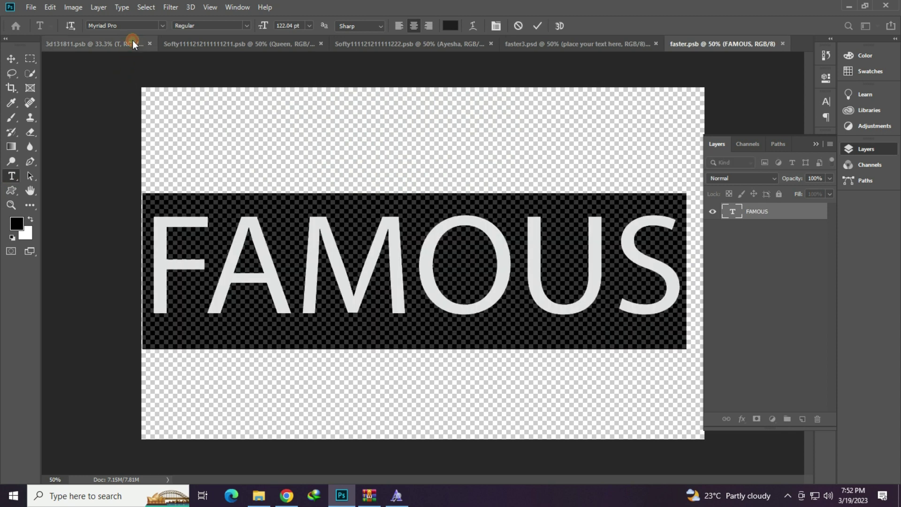
{"action": "left_click", "coordinate": [131, 26]}
{"action": "type", "text": "Muro"}
{"action": "key", "text": "Up"}
{"action": "key", "text": "Up"}
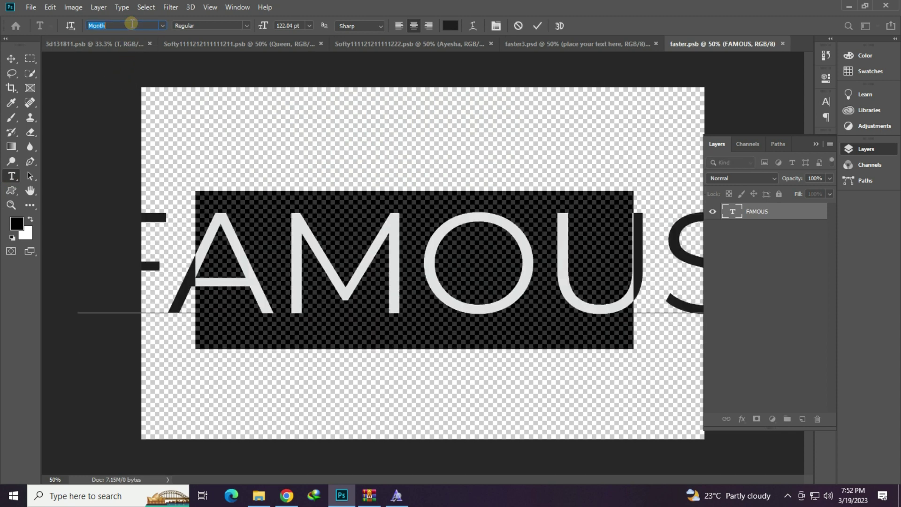
{"action": "key", "text": "Up"}
{"action": "key", "text": "Up"}
{"action": "key", "text": "Up"}
{"action": "key", "text": "Up"}
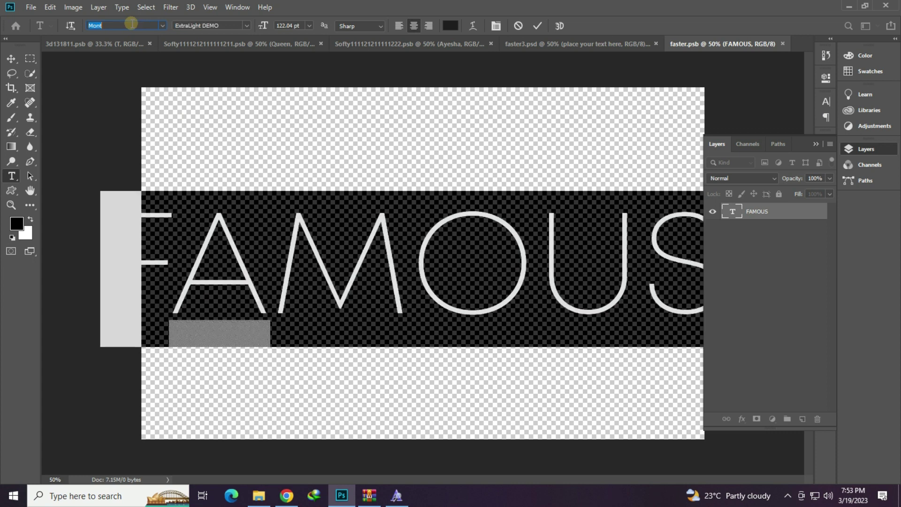
{"action": "key", "text": "Up"}
{"action": "key", "text": "Up"}
{"action": "key", "text": "Up"}
{"action": "key", "text": "Up"}
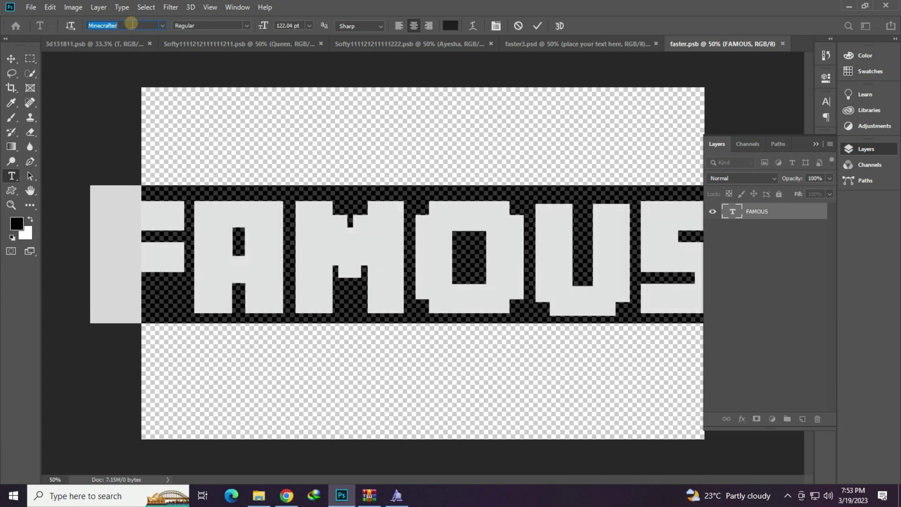
{"action": "key", "text": "Down"}
{"action": "key", "text": "Up"}
{"action": "key", "text": "Up"}
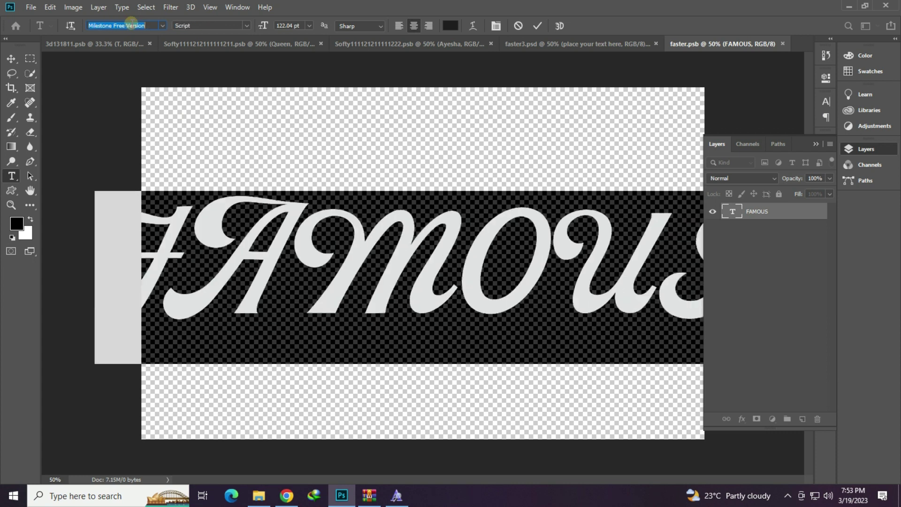
{"action": "key", "text": "Up"}
{"action": "key", "text": "Up"}
{"action": "key", "text": "Up"}
{"action": "key", "text": "Up"}
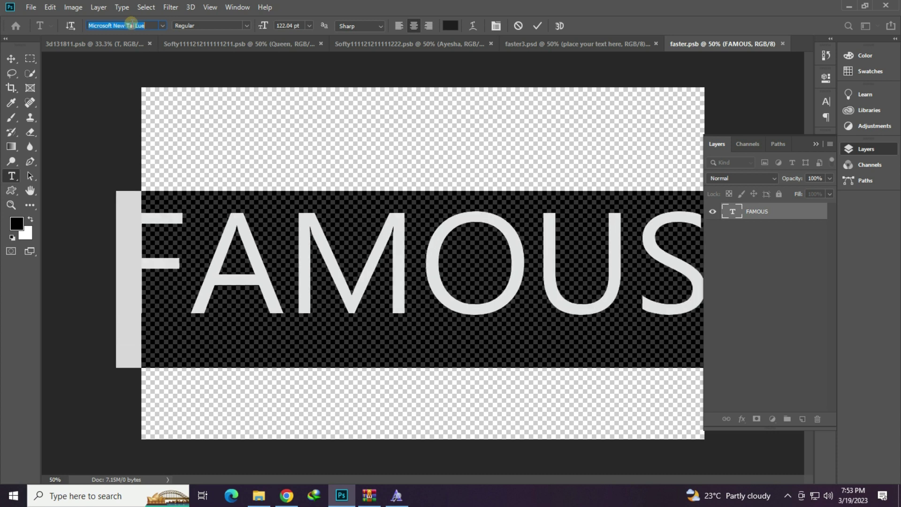
{"action": "key", "text": "Up"}
{"action": "key", "text": "Up"}
{"action": "key", "text": "Up"}
{"action": "key", "text": "Up"}
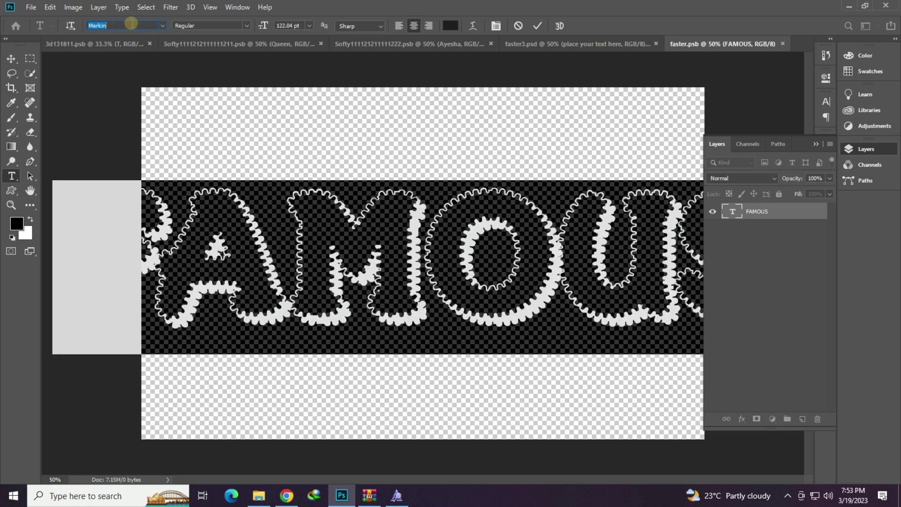
{"action": "key", "text": "Up"}
{"action": "key", "text": "Up"}
{"action": "key", "text": "Down"}
{"action": "key", "text": "Up"}
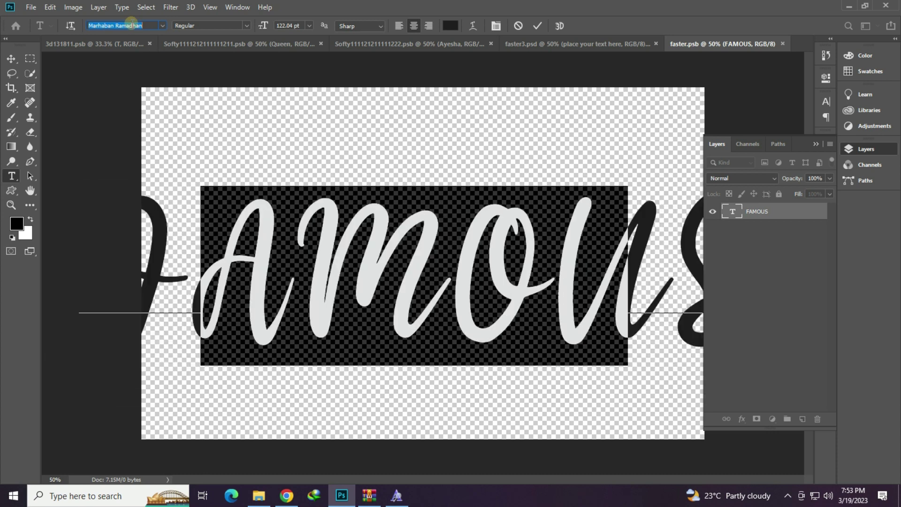
{"action": "key", "text": "Down"}
Step: Center FAMOUS on the canvas, commit the font change, and save the smart object
{"action": "left_click_drag", "start_coordinate": [483, 276], "coordinate": [489, 280]}
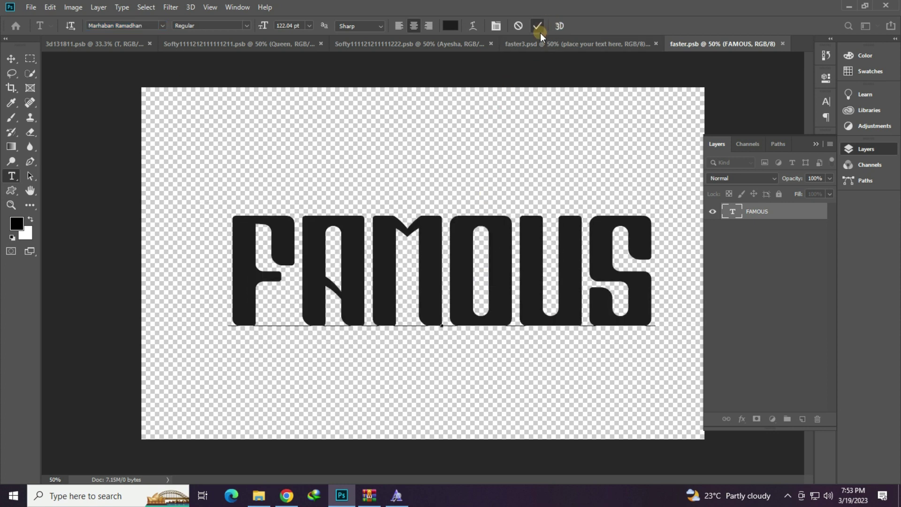
{"action": "left_click", "coordinate": [538, 30]}
{"action": "key", "text": "ctrl+s"}
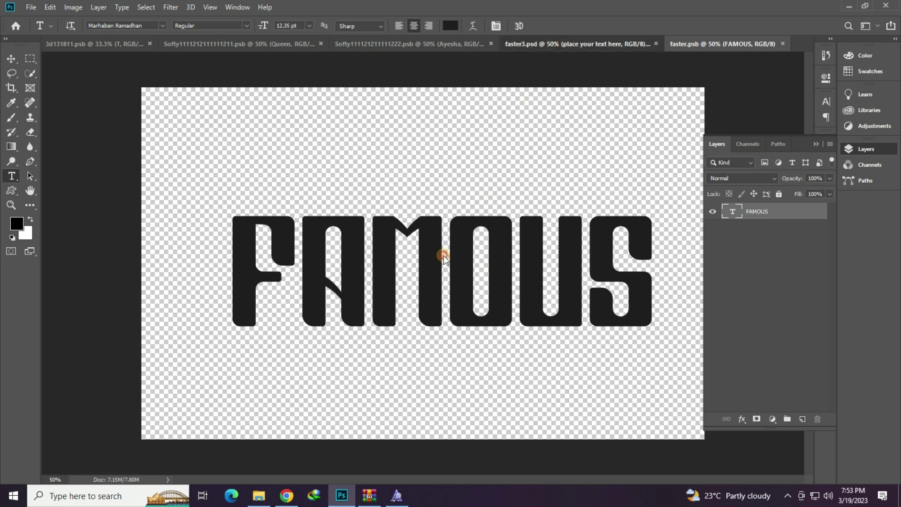
{"action": "key", "text": "ctrl+shift+Tab"}
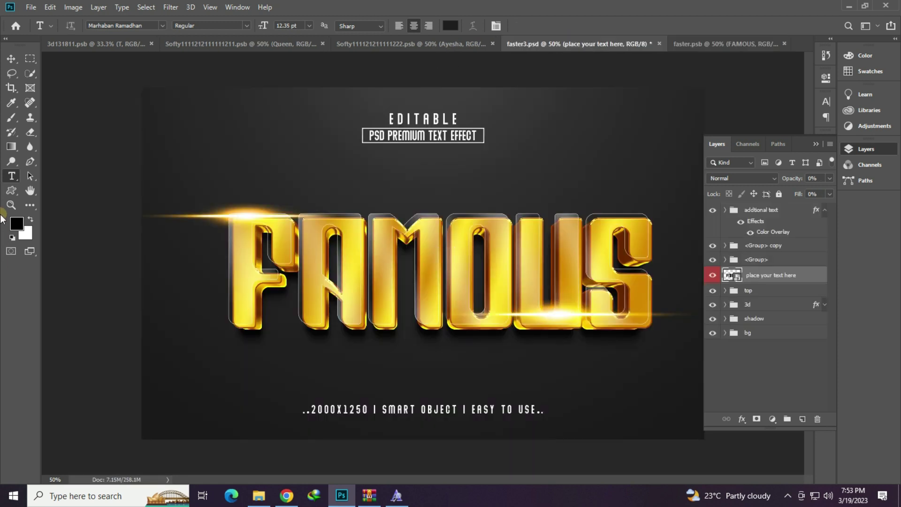
Step: Zoom in to inspect the gold FAMOUS lettering, then fit the design on screen
{"action": "left_click", "coordinate": [14, 205]}
{"action": "left_click", "coordinate": [427, 256]}
{"action": "left_click", "coordinate": [316, 228]}
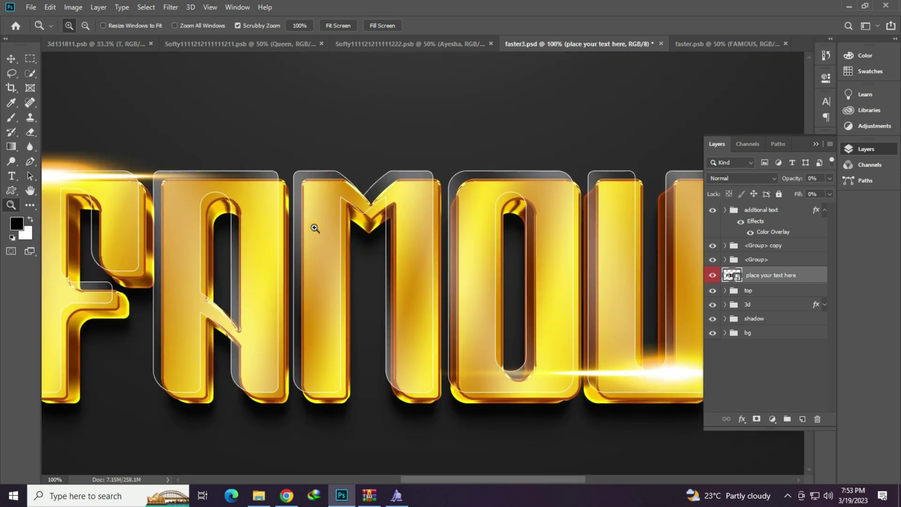
{"action": "right_click", "coordinate": [308, 228]}
{"action": "left_click", "coordinate": [331, 234]}
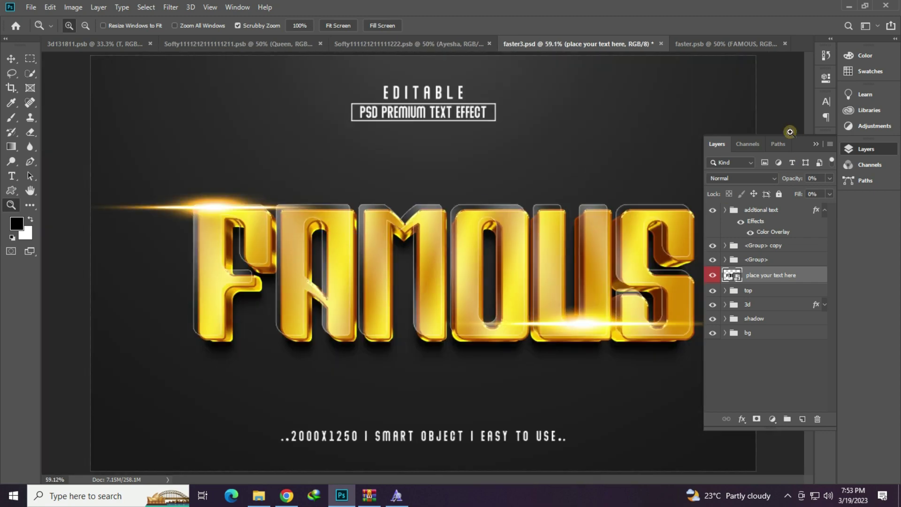
{"action": "left_click", "coordinate": [849, 150]}
{"action": "left_click", "coordinate": [576, 307]}
{"action": "right_click", "coordinate": [432, 234]}
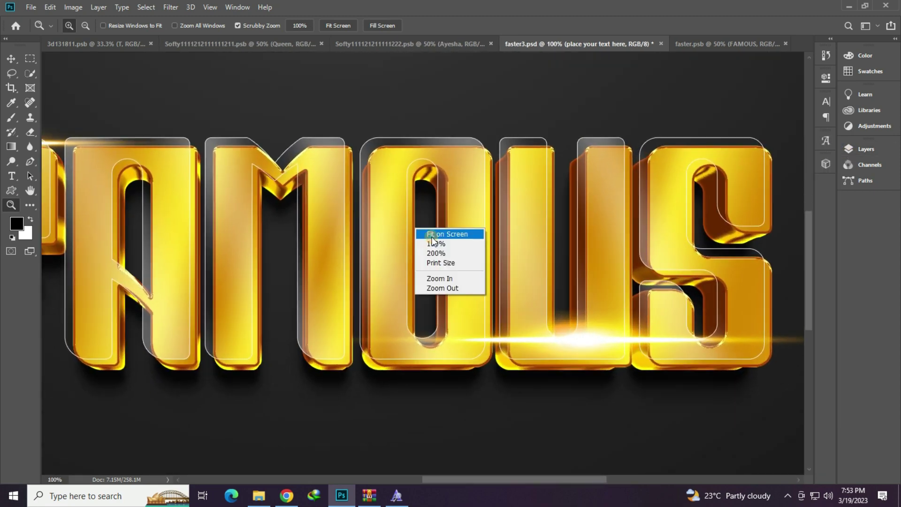
{"action": "left_click", "coordinate": [432, 234]}
Step: Close faster3.psd plus the leftover Ayesha and FAMOUS smart object tabs
{"action": "left_click", "coordinate": [661, 44]}
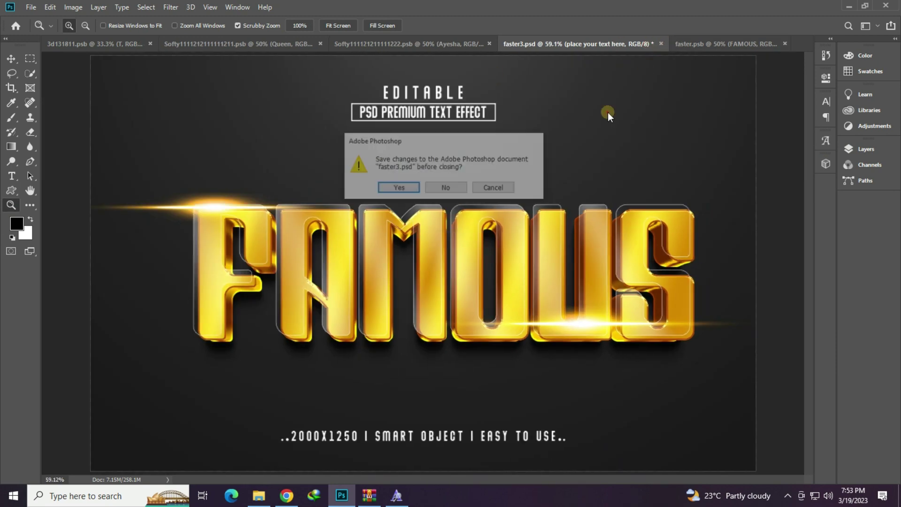
{"action": "left_click", "coordinate": [419, 189]}
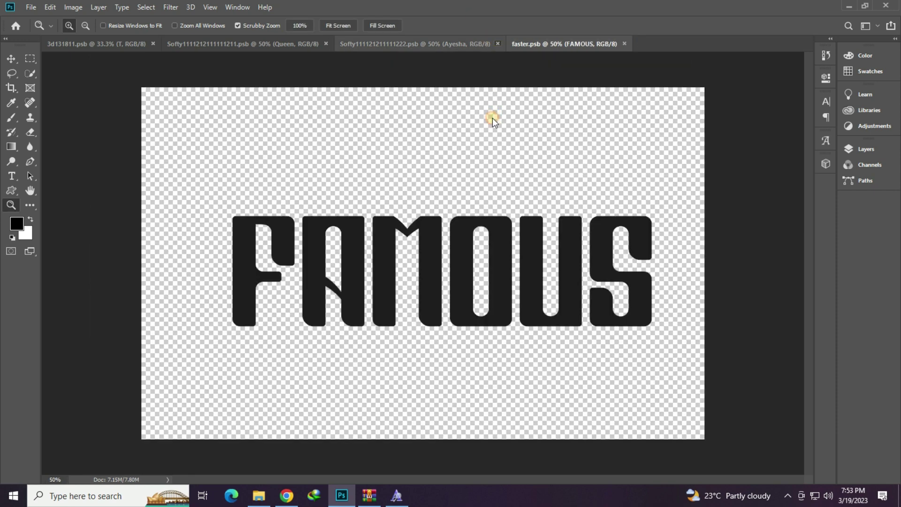
{"action": "left_click", "coordinate": [498, 44]}
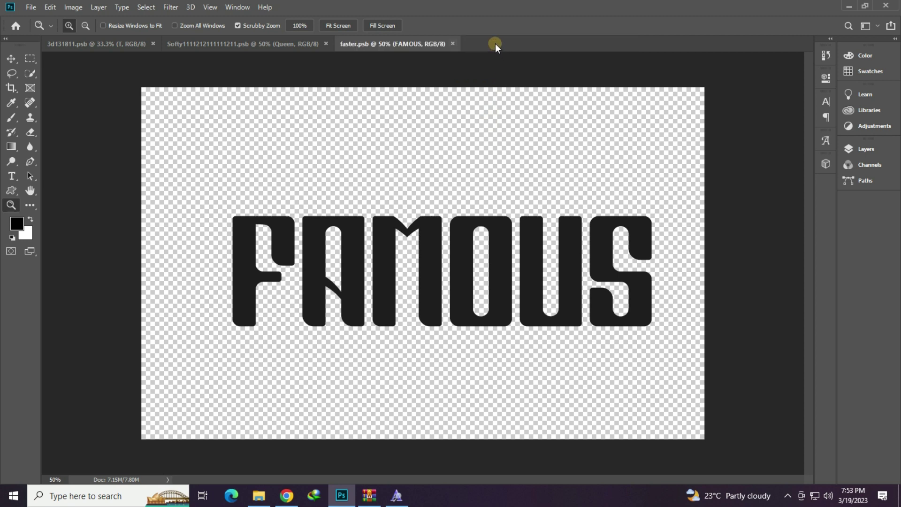
{"action": "left_click", "coordinate": [454, 44]}
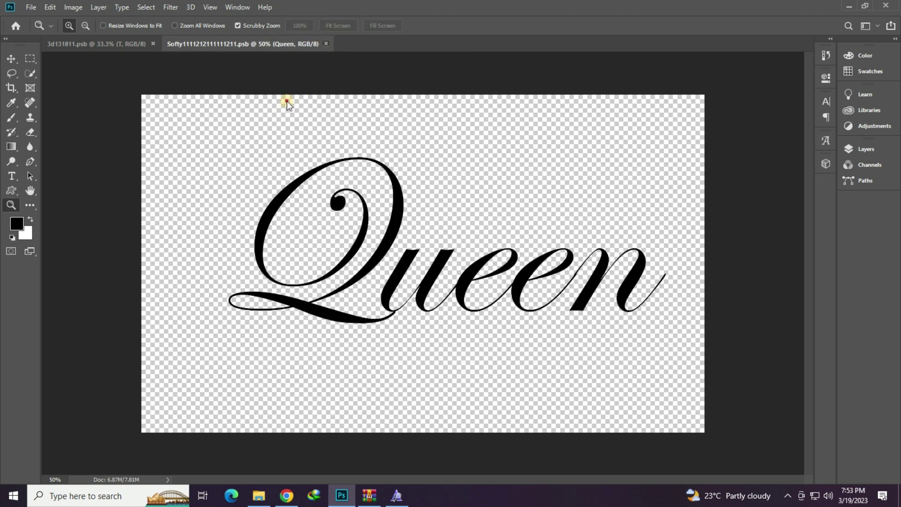
Step: Open magic_3d_editable_text_effect.psd from the templates folder in File Explorer
{"action": "left_click", "coordinate": [253, 496]}
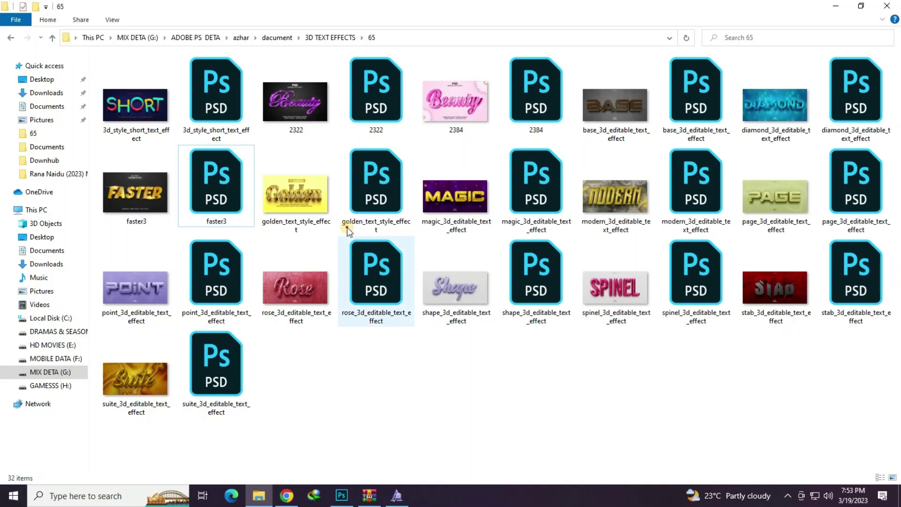
{"action": "left_click", "coordinate": [462, 197]}
{"action": "double_click", "coordinate": [526, 195]}
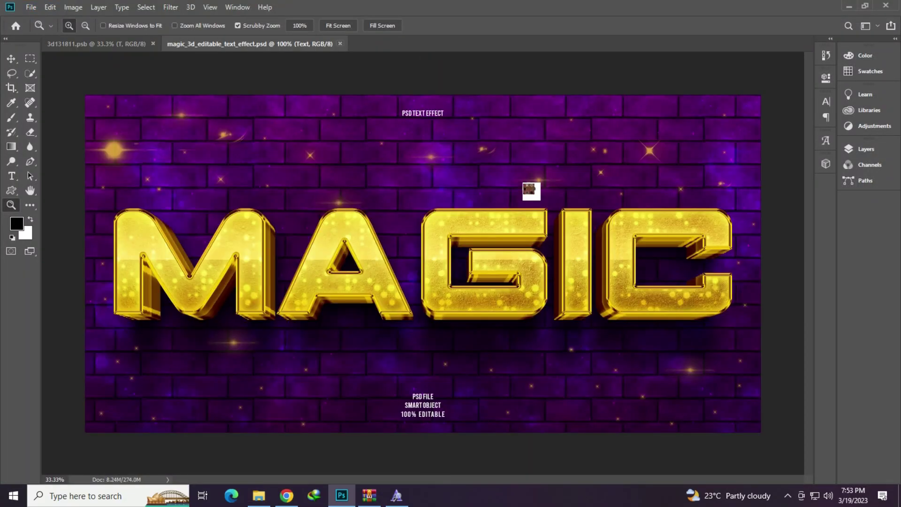
Step: Open the 'Place your design' smart object, bypass the missing fonts, and replace MAGIC with Azhar
{"action": "left_click", "coordinate": [865, 149]}
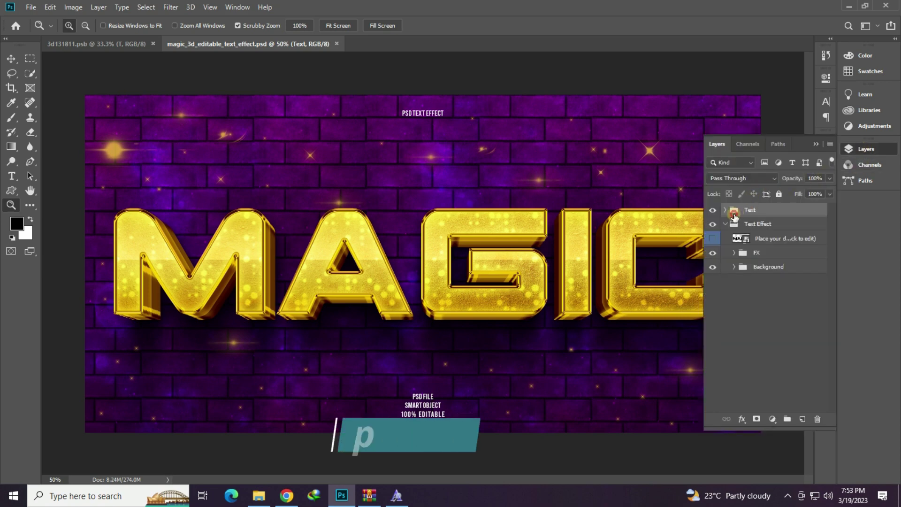
{"action": "double_click", "coordinate": [743, 239]}
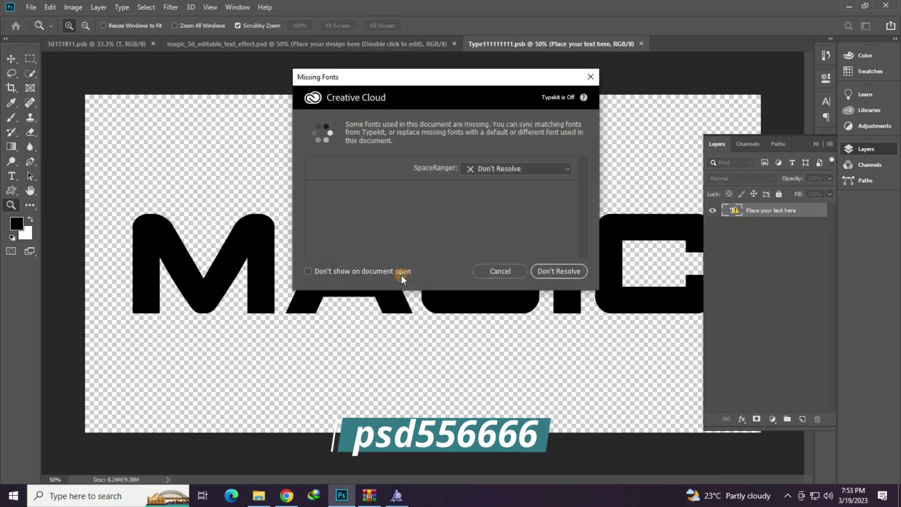
{"action": "left_click", "coordinate": [498, 271]}
{"action": "left_click", "coordinate": [12, 176]}
{"action": "left_click", "coordinate": [336, 263]}
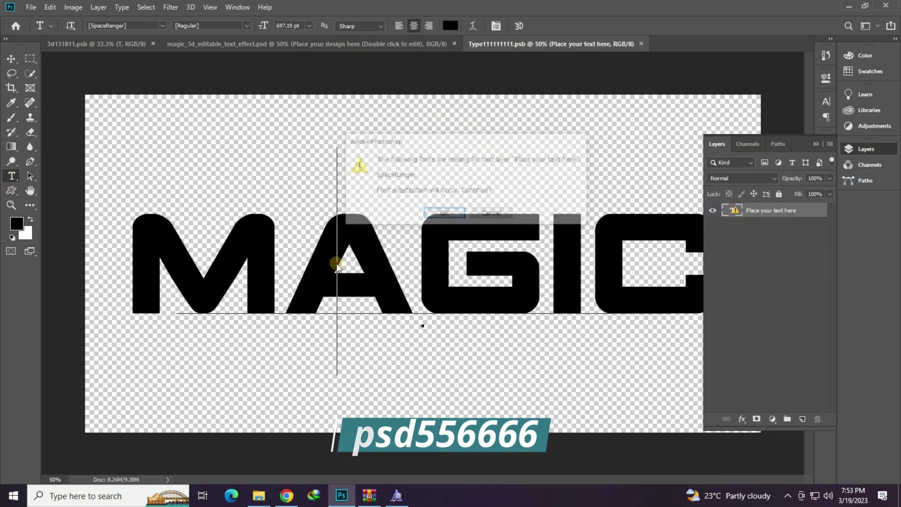
{"action": "left_click", "coordinate": [432, 215]}
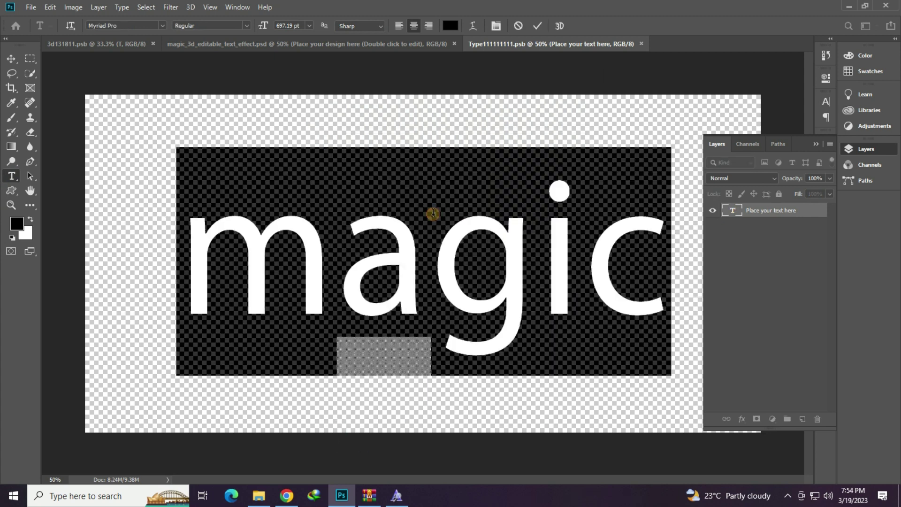
{"action": "type", "text": "Azhar"}
Step: Try the Loving Astrid Personal font on the Azhar text
{"action": "key", "text": "ctrl+a"}
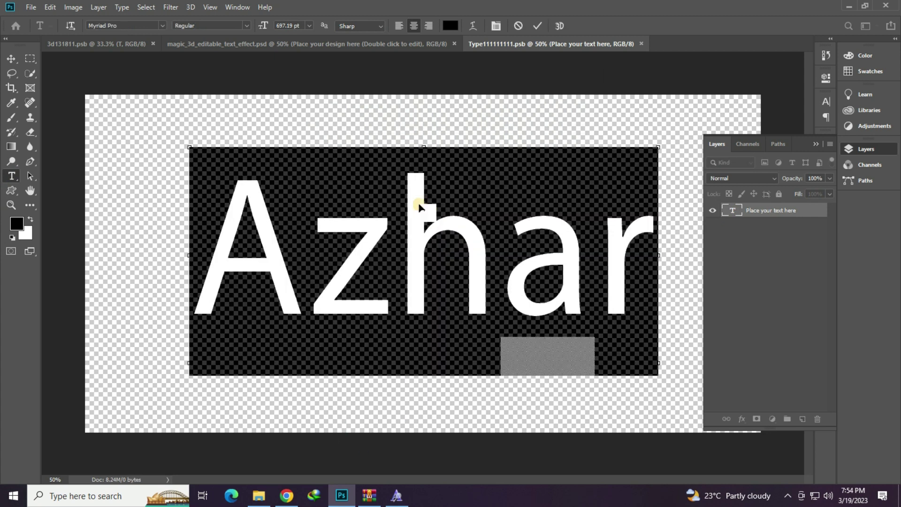
{"action": "left_click", "coordinate": [141, 25]}
{"action": "scroll", "coordinate": [142, 23], "scroll_direction": "up", "scroll_amount": 1}
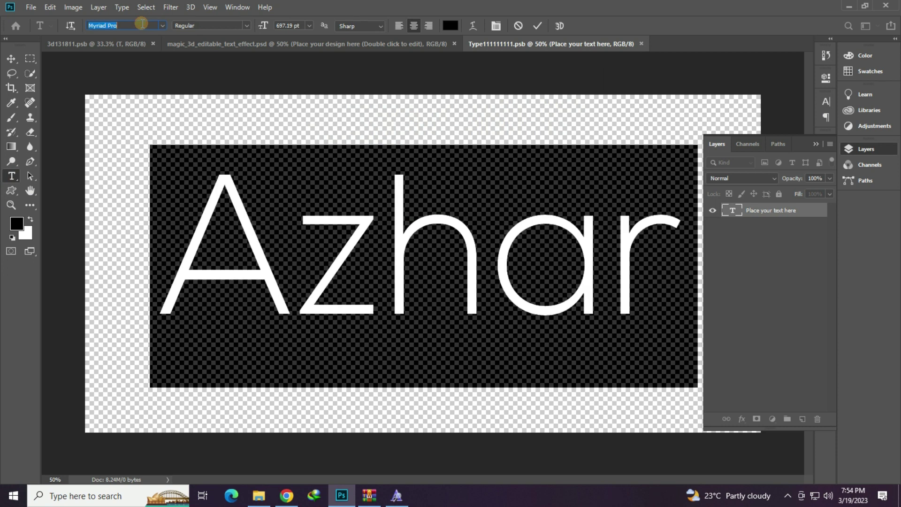
{"action": "scroll", "coordinate": [142, 23], "scroll_direction": "up", "scroll_amount": 1}
{"action": "scroll", "coordinate": [142, 23], "scroll_direction": "up", "scroll_amount": 1}
{"action": "scroll", "coordinate": [142, 23], "scroll_direction": "up", "scroll_amount": 1}
{"action": "scroll", "coordinate": [142, 23], "scroll_direction": "up", "scroll_amount": 1}
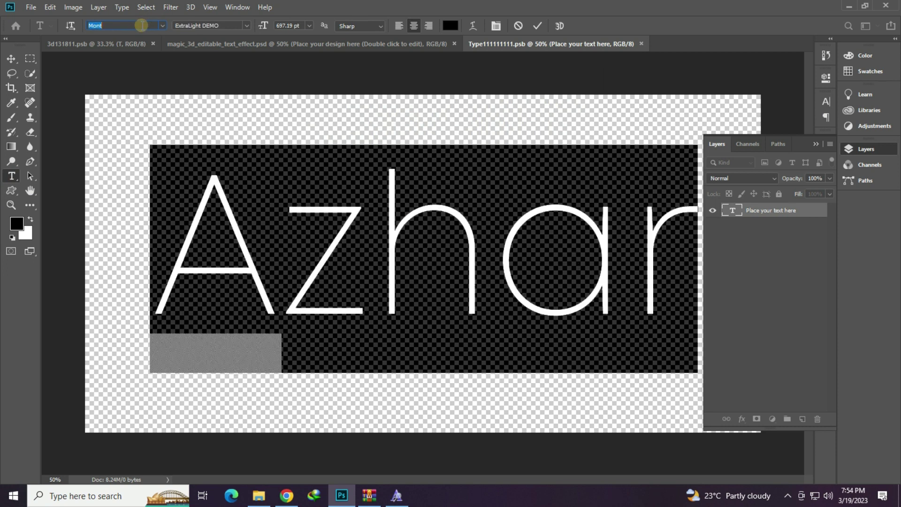
{"action": "scroll", "coordinate": [142, 23], "scroll_direction": "up", "scroll_amount": 1}
{"action": "scroll", "coordinate": [142, 23], "scroll_direction": "up", "scroll_amount": 1}
{"action": "scroll", "coordinate": [141, 25], "scroll_direction": "up", "scroll_amount": 1}
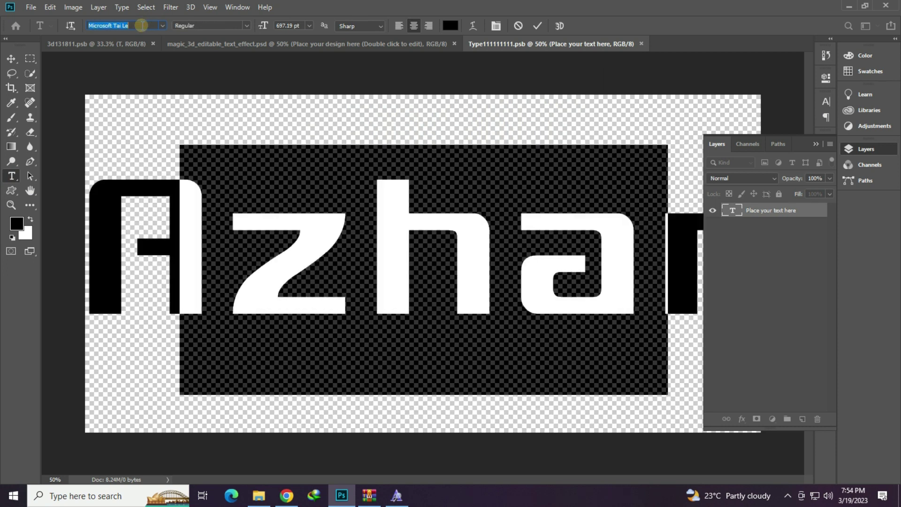
{"action": "scroll", "coordinate": [142, 25], "scroll_direction": "up", "scroll_amount": 1}
{"action": "scroll", "coordinate": [142, 25], "scroll_direction": "up", "scroll_amount": 1}
{"action": "scroll", "coordinate": [142, 25], "scroll_direction": "up", "scroll_amount": 1}
{"action": "scroll", "coordinate": [141, 25], "scroll_direction": "up", "scroll_amount": 1}
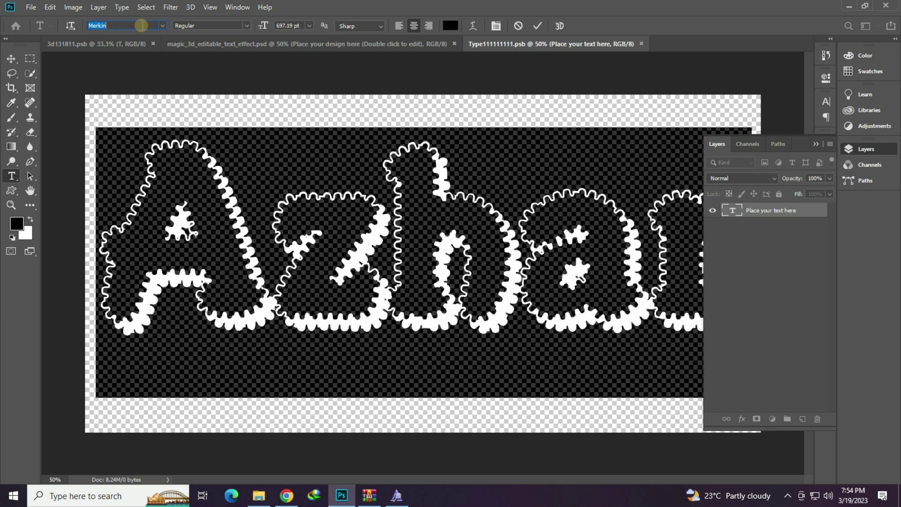
{"action": "scroll", "coordinate": [142, 25], "scroll_direction": "up", "scroll_amount": 1}
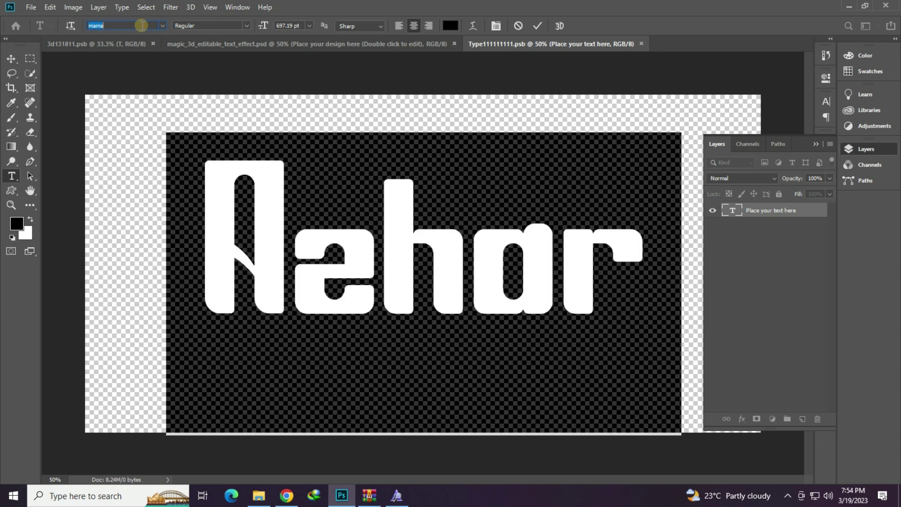
{"action": "scroll", "coordinate": [141, 26], "scroll_direction": "up", "scroll_amount": 1}
{"action": "scroll", "coordinate": [142, 25], "scroll_direction": "up", "scroll_amount": 1}
{"action": "scroll", "coordinate": [142, 25], "scroll_direction": "up", "scroll_amount": 1}
{"action": "scroll", "coordinate": [142, 26], "scroll_direction": "up", "scroll_amount": 1}
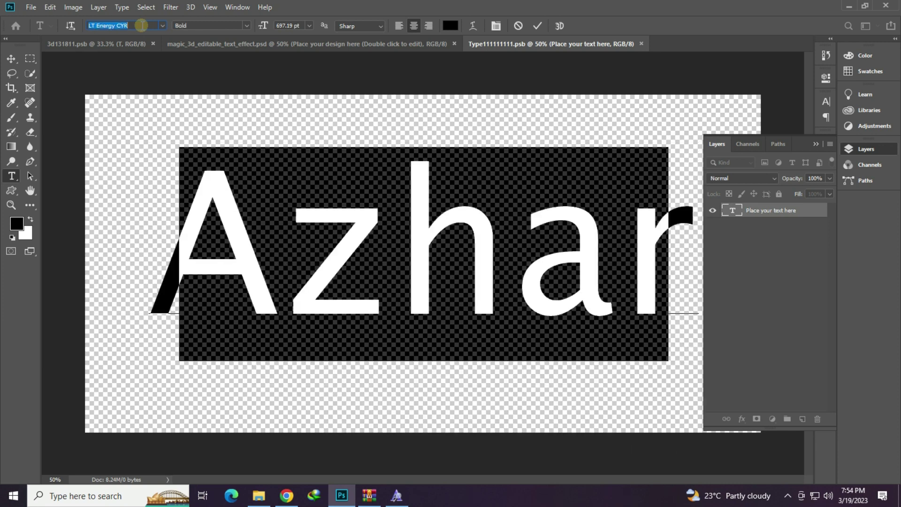
{"action": "scroll", "coordinate": [142, 26], "scroll_direction": "up", "scroll_amount": 1}
{"action": "scroll", "coordinate": [142, 25], "scroll_direction": "up", "scroll_amount": 1}
{"action": "scroll", "coordinate": [141, 25], "scroll_direction": "up", "scroll_amount": 1}
{"action": "scroll", "coordinate": [142, 25], "scroll_direction": "up", "scroll_amount": 1}
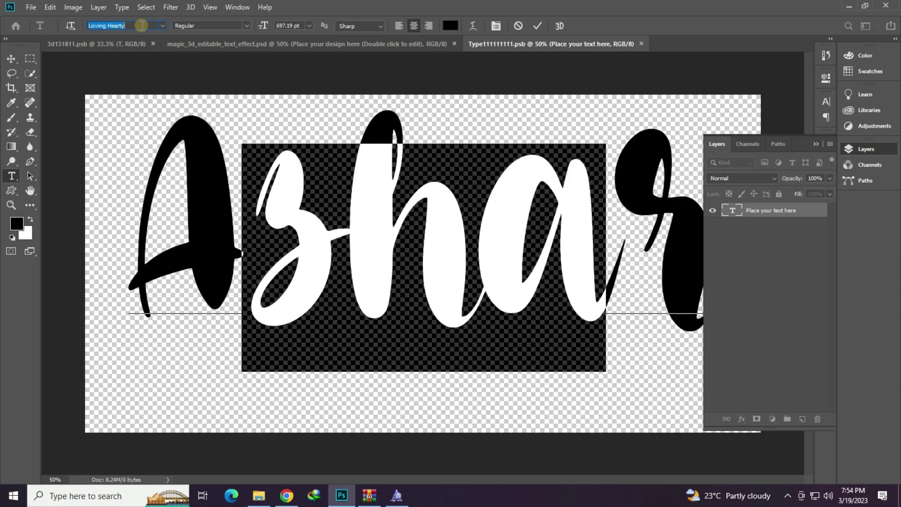
{"action": "scroll", "coordinate": [141, 26], "scroll_direction": "up", "scroll_amount": 1}
{"action": "scroll", "coordinate": [141, 25], "scroll_direction": "up", "scroll_amount": 1}
{"action": "scroll", "coordinate": [141, 26], "scroll_direction": "up", "scroll_amount": 1}
{"action": "scroll", "coordinate": [142, 25], "scroll_direction": "down", "scroll_amount": 3}
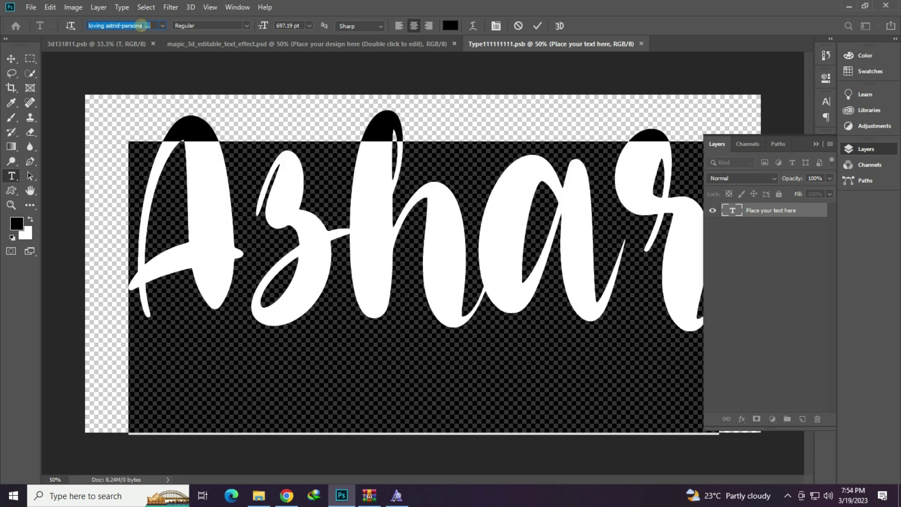
{"action": "key", "text": "Return"}
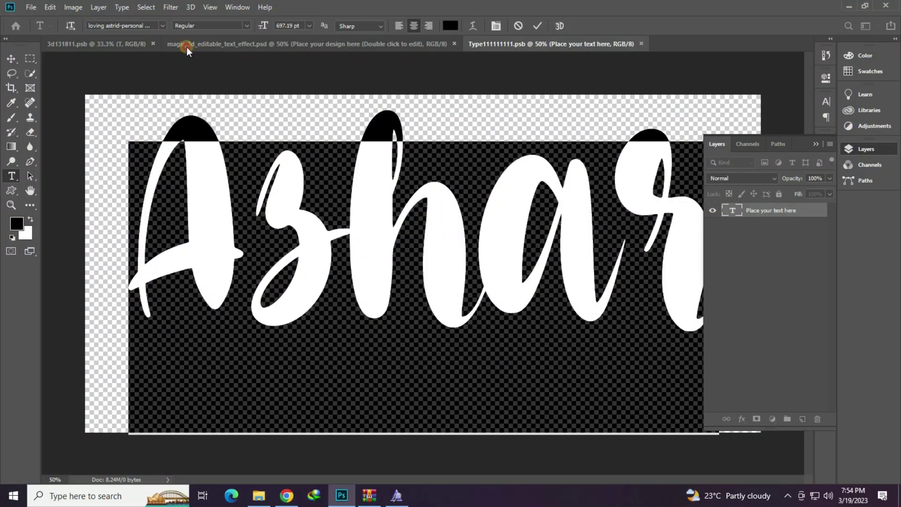
Step: Change the Azhar text's font to Kool Beans
{"action": "scroll", "coordinate": [144, 23], "scroll_direction": "down", "scroll_amount": 1}
{"action": "scroll", "coordinate": [145, 23], "scroll_direction": "down", "scroll_amount": 1}
{"action": "scroll", "coordinate": [145, 23], "scroll_direction": "down", "scroll_amount": 1}
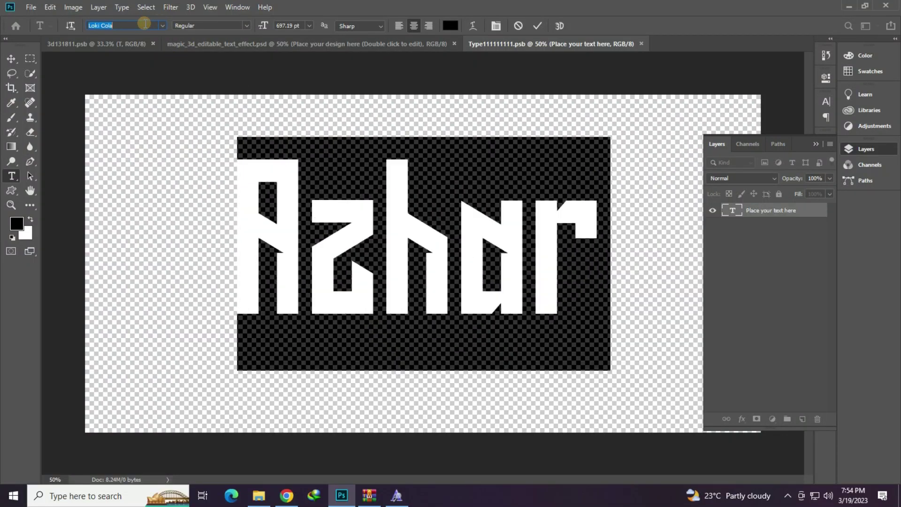
{"action": "scroll", "coordinate": [145, 23], "scroll_direction": "down", "scroll_amount": 1}
{"action": "scroll", "coordinate": [145, 23], "scroll_direction": "down", "scroll_amount": 1}
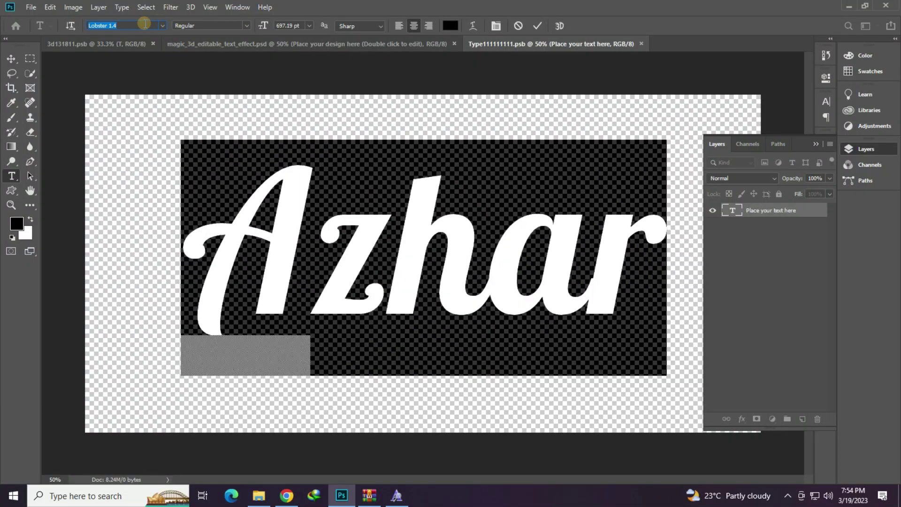
{"action": "scroll", "coordinate": [145, 23], "scroll_direction": "up", "scroll_amount": 1}
{"action": "scroll", "coordinate": [144, 23], "scroll_direction": "up", "scroll_amount": 1}
{"action": "scroll", "coordinate": [144, 23], "scroll_direction": "up", "scroll_amount": 1}
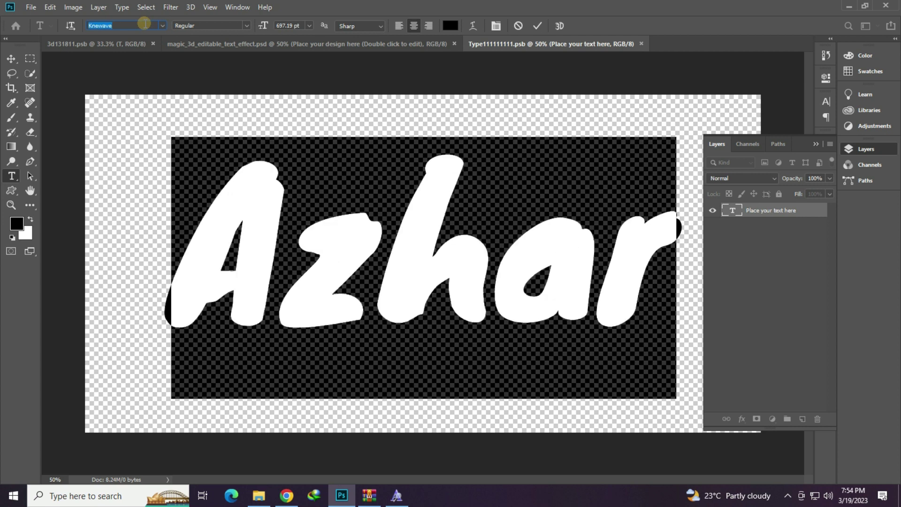
{"action": "type", "text": "Kool Beans"}
{"action": "left_click", "coordinate": [446, 238]}
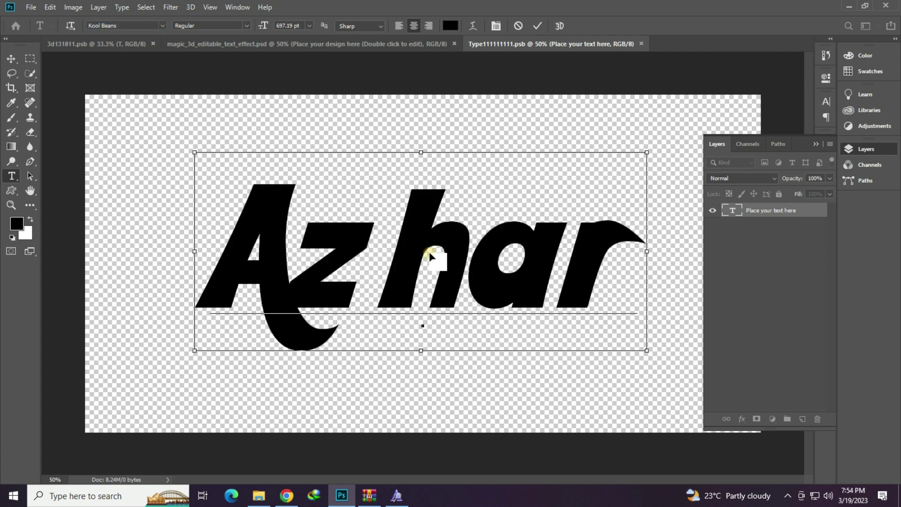
Step: Nudge Azhar into place, commit the text, and review the gold result zoomed in, then fit to screen
{"action": "left_click_drag", "start_coordinate": [421, 249], "coordinate": [433, 257]}
{"action": "left_click", "coordinate": [533, 41]}
{"action": "left_click", "coordinate": [540, 26]}
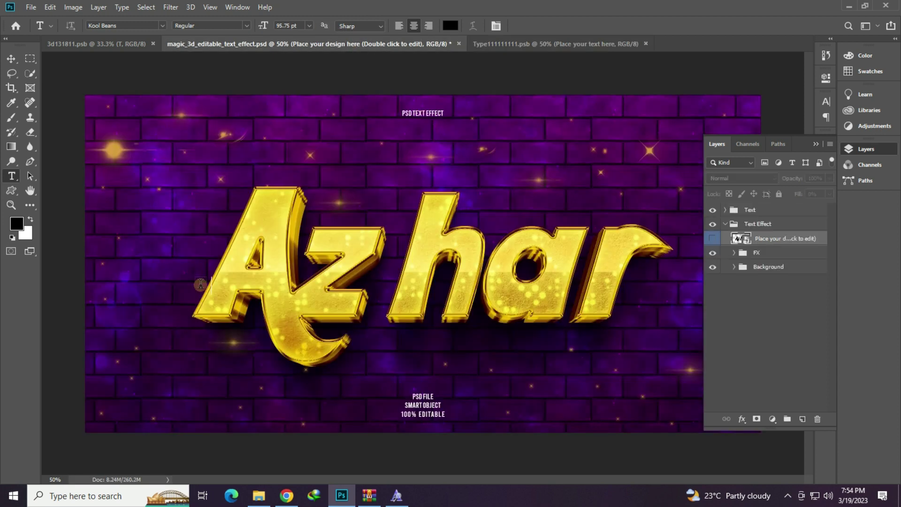
{"action": "left_click", "coordinate": [11, 205]}
{"action": "left_click", "coordinate": [369, 208]}
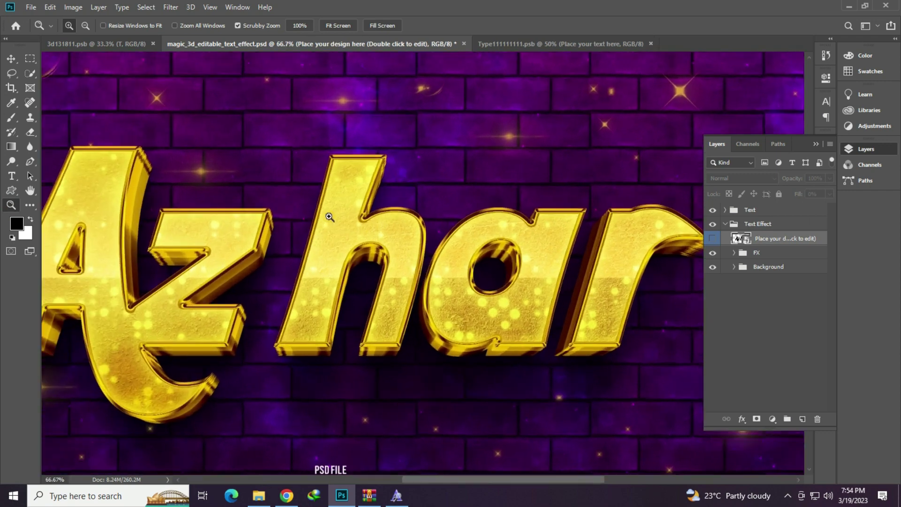
{"action": "right_click", "coordinate": [369, 208]}
{"action": "left_click", "coordinate": [397, 213]}
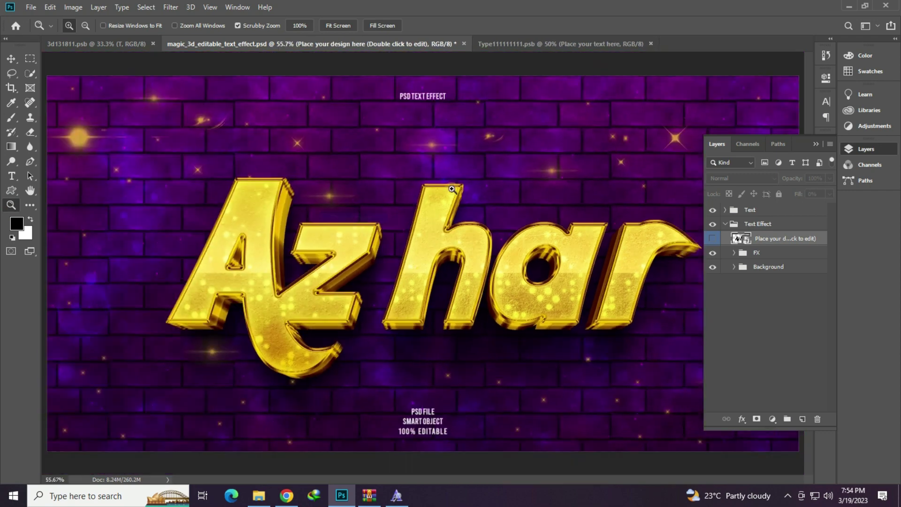
Step: Close the MAGIC template and open modern_3d_editable_text_effect.psd from Explorer
{"action": "left_click", "coordinate": [464, 44]}
{"action": "left_click", "coordinate": [445, 196]}
{"action": "left_click", "coordinate": [258, 496]}
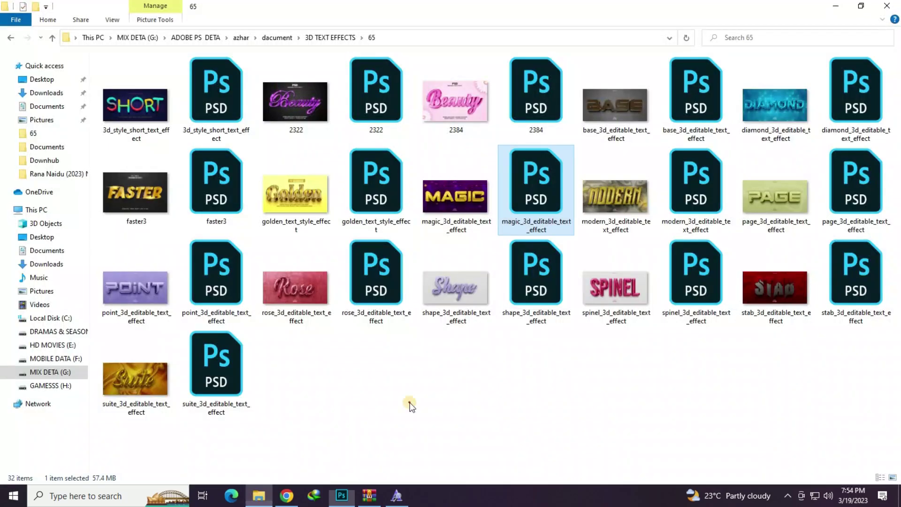
{"action": "double_click", "coordinate": [641, 199]}
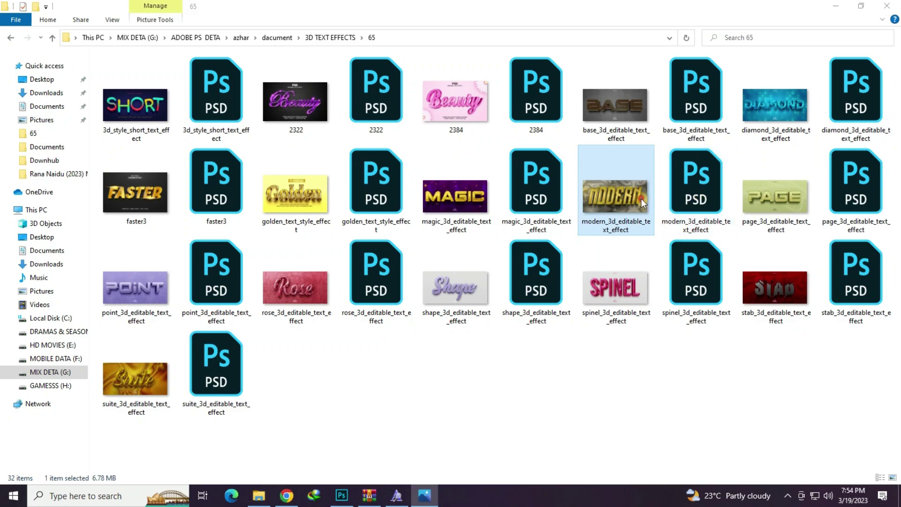
{"action": "key", "text": "alt+F4"}
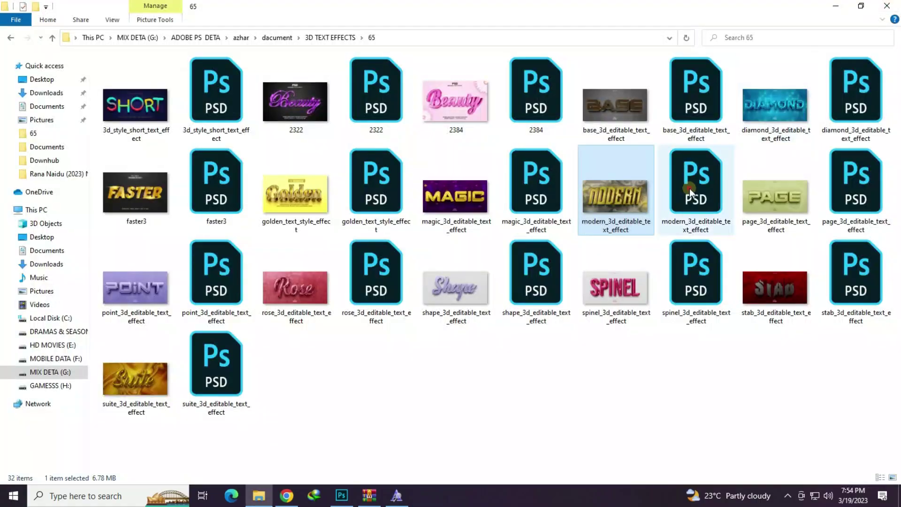
{"action": "double_click", "coordinate": [693, 187]}
{"action": "key", "text": "ctrl+Tab"}
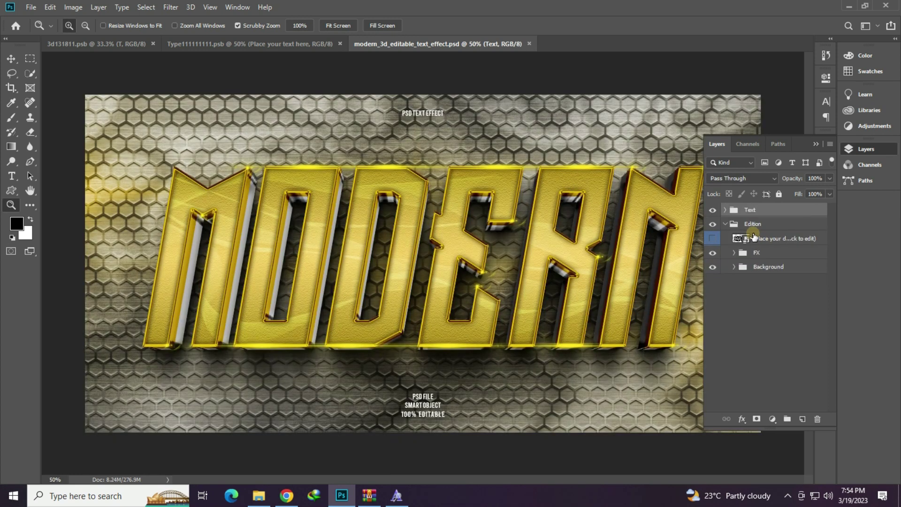
Step: Replace MODERN with AZHAR in the template's smart object and save it
{"action": "double_click", "coordinate": [748, 241]}
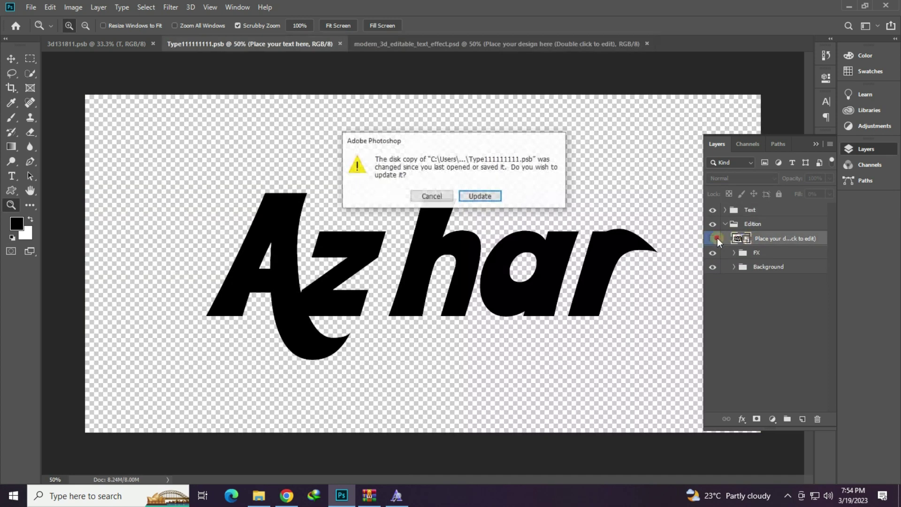
{"action": "left_click", "coordinate": [479, 195]}
{"action": "left_click", "coordinate": [12, 178]}
{"action": "left_click", "coordinate": [332, 241]}
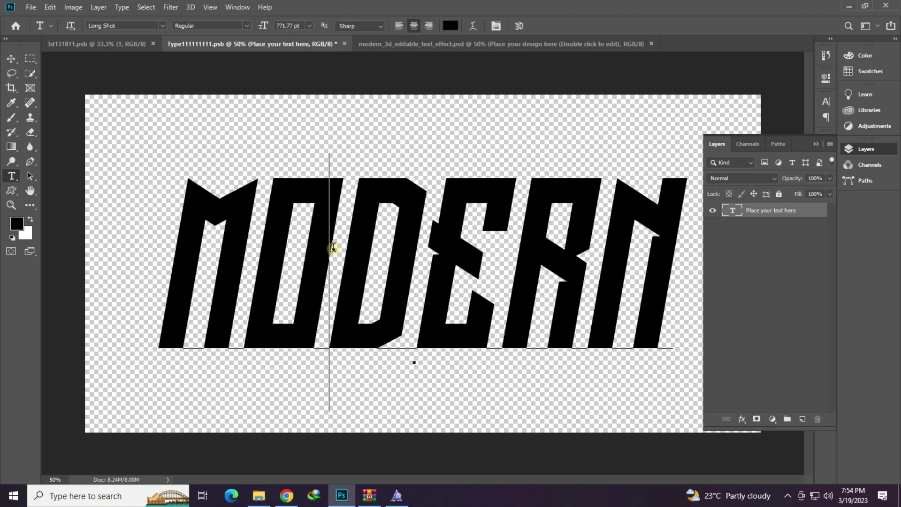
{"action": "key", "text": "ctrl+a"}
{"action": "type", "text": "AZH"}
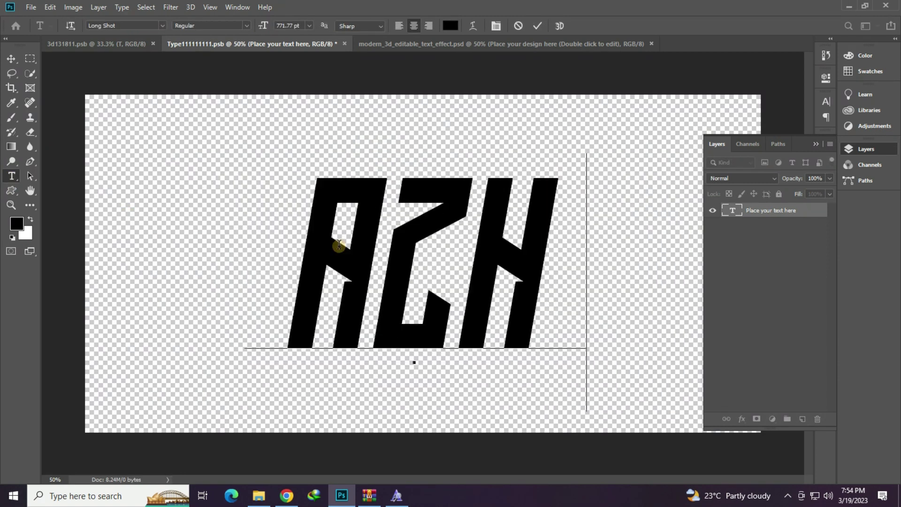
{"action": "type", "text": "AR"}
{"action": "key", "text": "ctrl+Return"}
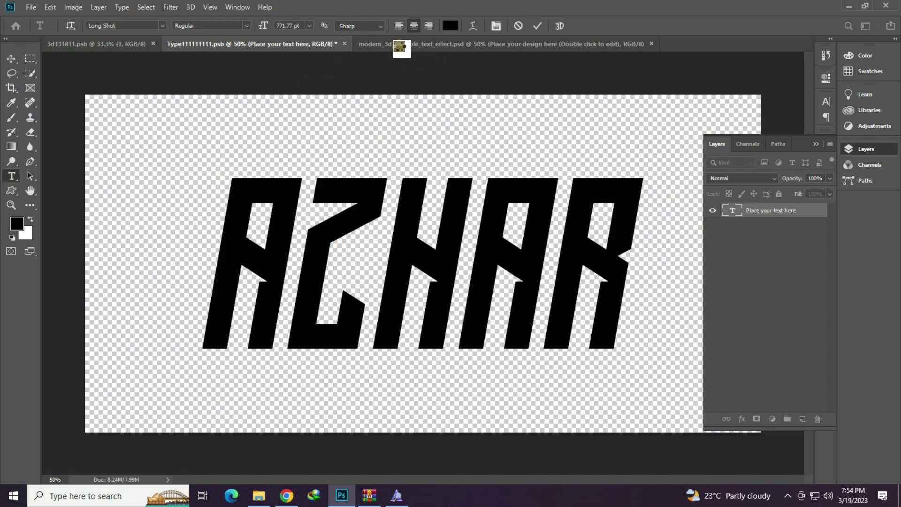
{"action": "key", "text": "ctrl+s"}
Step: Back in the modern template, zoom in on the gold AZHAR, then fit it on screen
{"action": "left_click", "coordinate": [398, 43]}
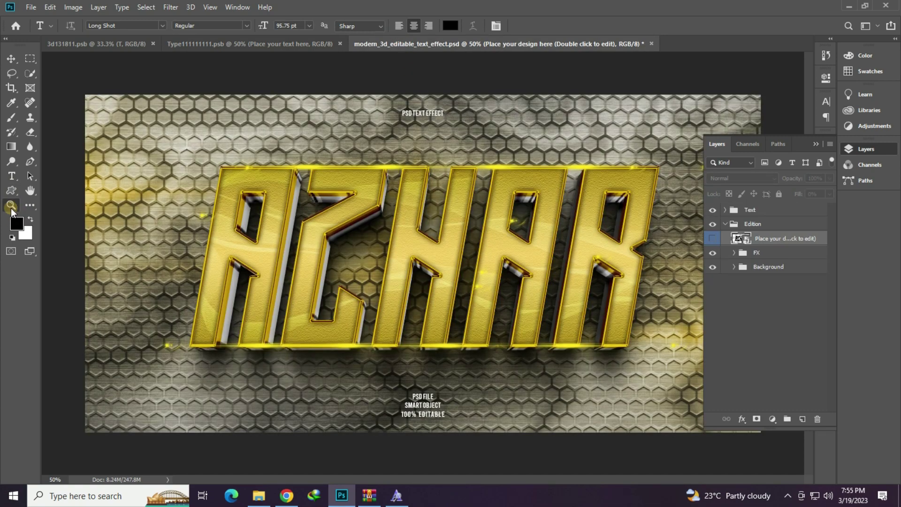
{"action": "left_click", "coordinate": [11, 205]}
{"action": "left_click", "coordinate": [282, 209]}
{"action": "right_click", "coordinate": [286, 210]}
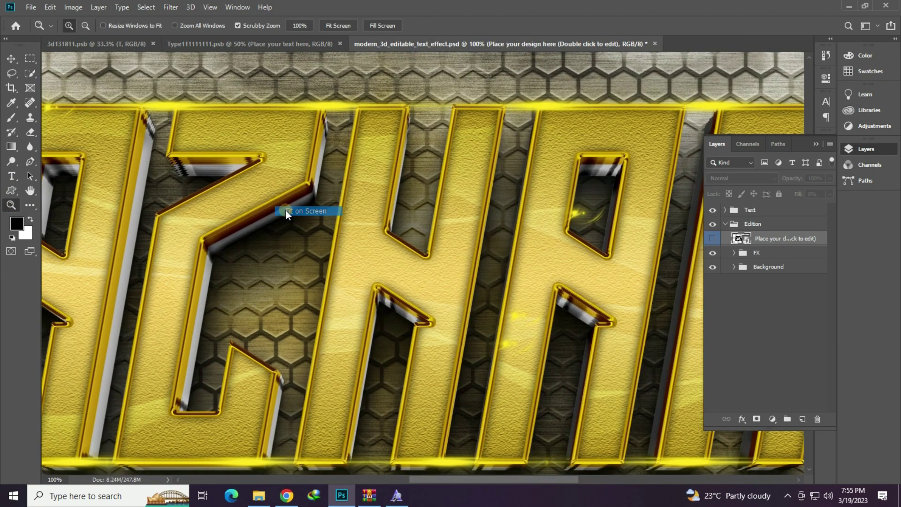
{"action": "left_click", "coordinate": [287, 211]}
Step: Hide the Layers panel and close the modern template without saving
{"action": "left_click", "coordinate": [856, 155]}
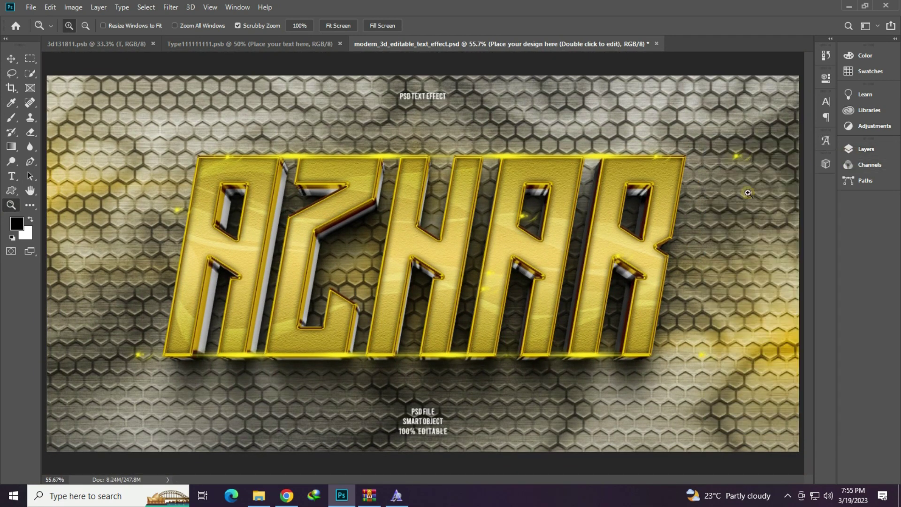
{"action": "left_click", "coordinate": [656, 44]}
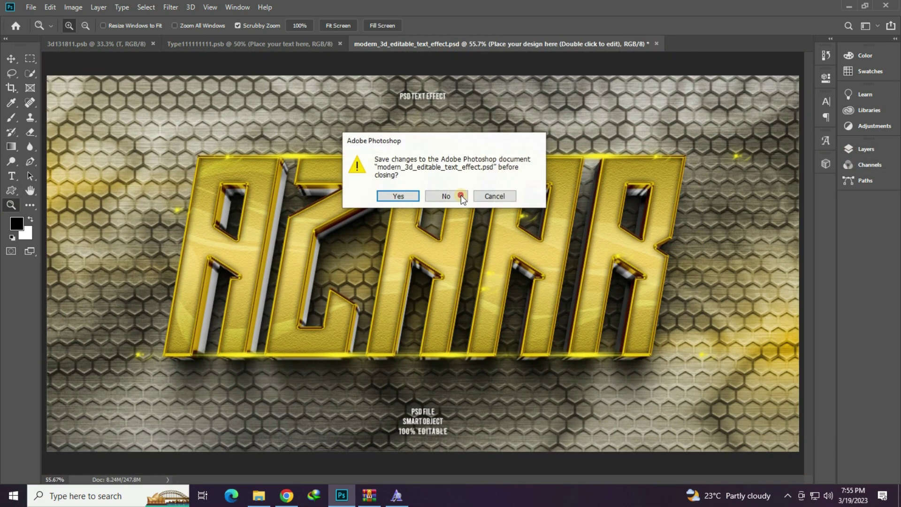
{"action": "left_click", "coordinate": [446, 196]}
{"action": "left_click", "coordinate": [256, 495]}
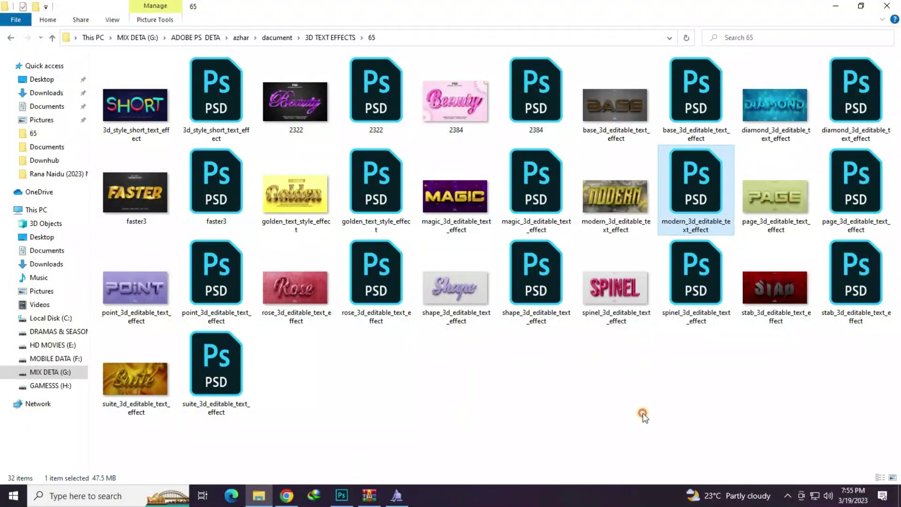
Step: Preview and open the PAGE template, then open its editable text smart object, skipping missing fonts
{"action": "double_click", "coordinate": [771, 202]}
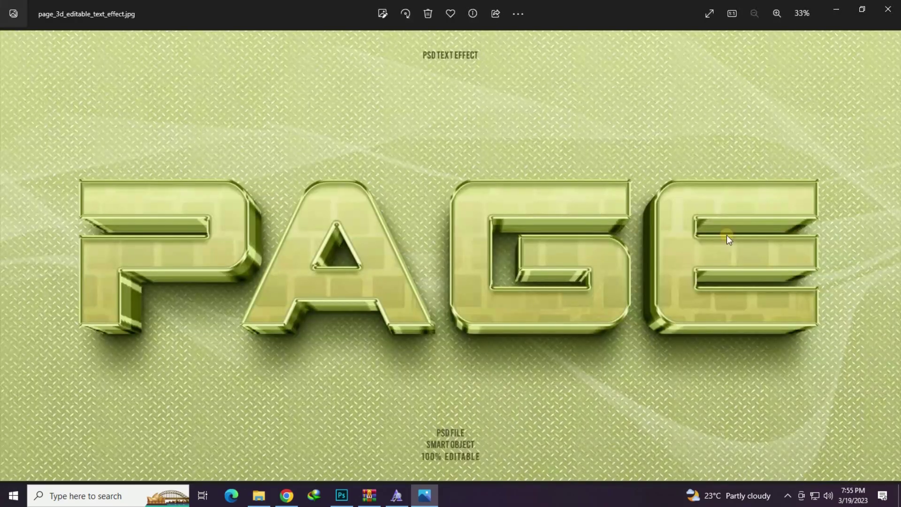
{"action": "left_click", "coordinate": [888, 8]}
{"action": "double_click", "coordinate": [854, 187]}
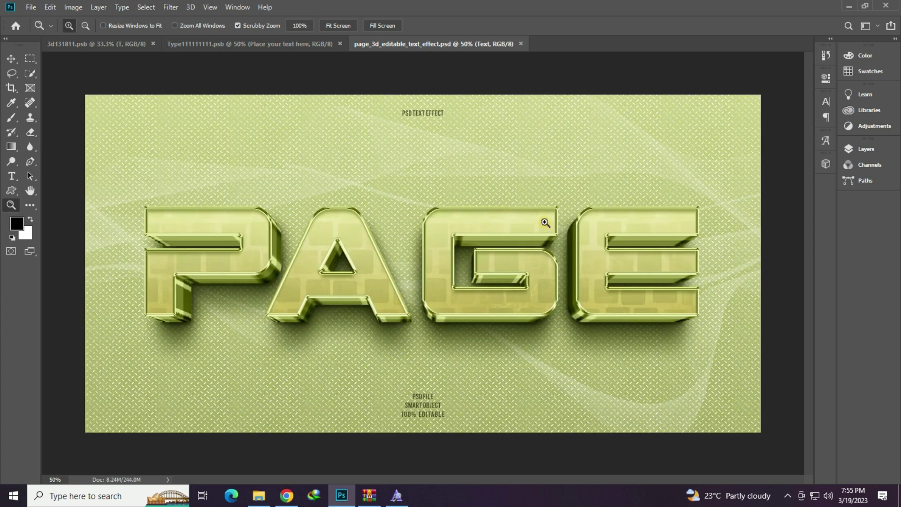
{"action": "left_click", "coordinate": [866, 149]}
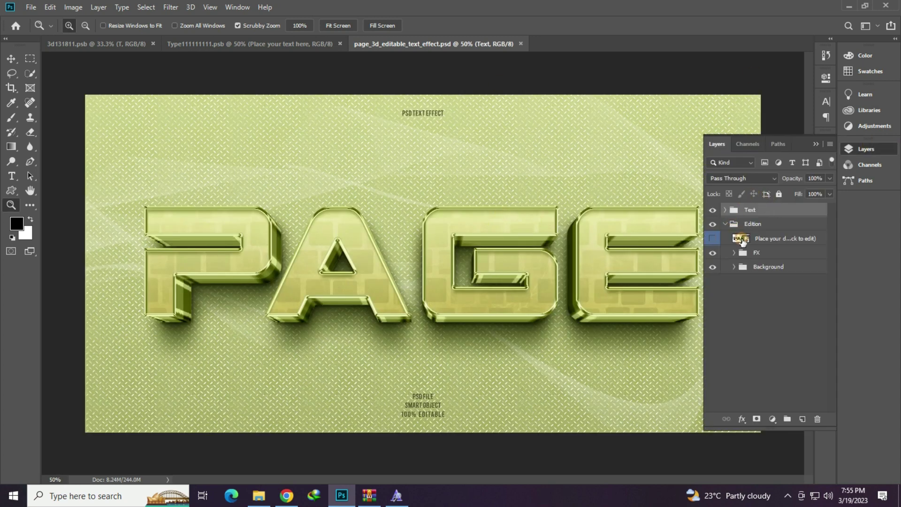
{"action": "double_click", "coordinate": [742, 240]}
{"action": "left_click", "coordinate": [503, 326]}
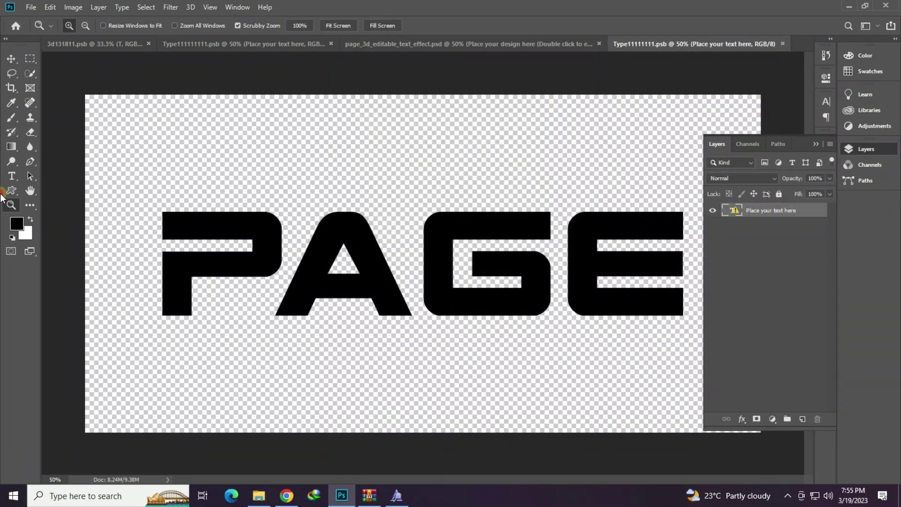
Step: Replace the Page text with Azhar
{"action": "left_click", "coordinate": [307, 230]}
{"action": "key", "text": "Return"}
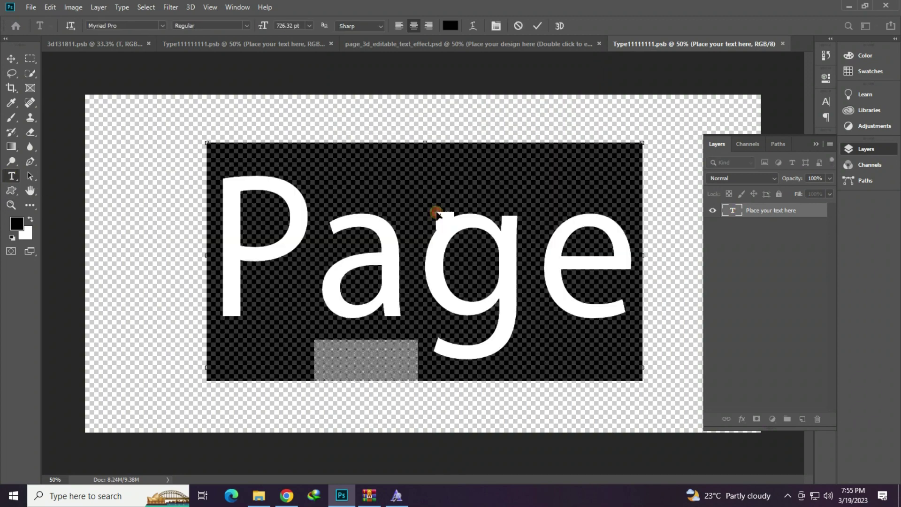
{"action": "type", "text": "Azhar"}
{"action": "key", "text": "ctrl+a"}
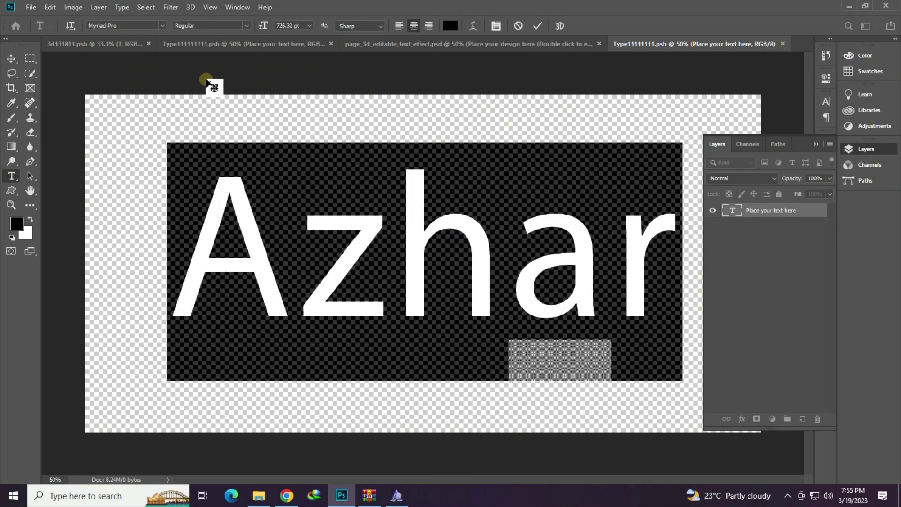
Step: Set the Azhar text in the Madame script font
{"action": "left_click", "coordinate": [123, 25]}
{"action": "scroll", "coordinate": [122, 25], "scroll_direction": "up", "scroll_amount": 2}
{"action": "scroll", "coordinate": [123, 25], "scroll_direction": "up", "scroll_amount": 2}
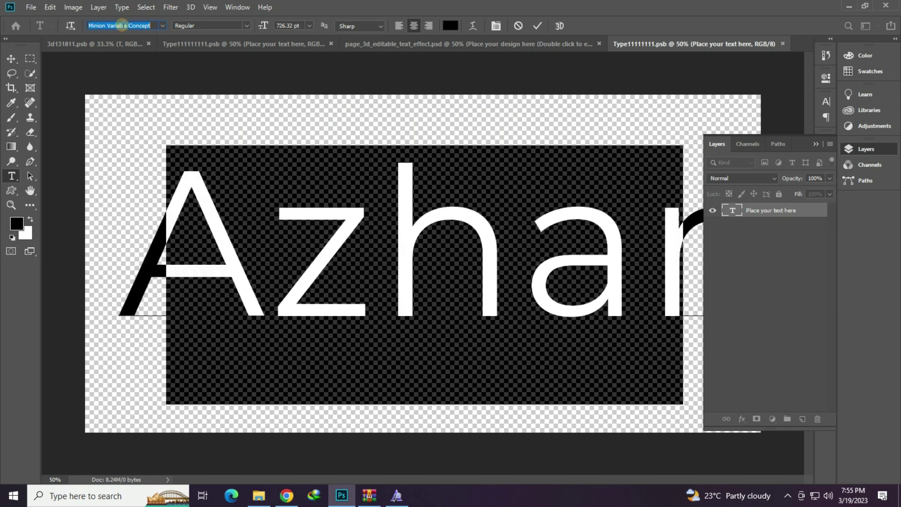
{"action": "scroll", "coordinate": [123, 25], "scroll_direction": "up", "scroll_amount": 2}
{"action": "scroll", "coordinate": [122, 25], "scroll_direction": "up", "scroll_amount": 1}
{"action": "scroll", "coordinate": [122, 25], "scroll_direction": "up", "scroll_amount": 1}
{"action": "scroll", "coordinate": [122, 25], "scroll_direction": "up", "scroll_amount": 1}
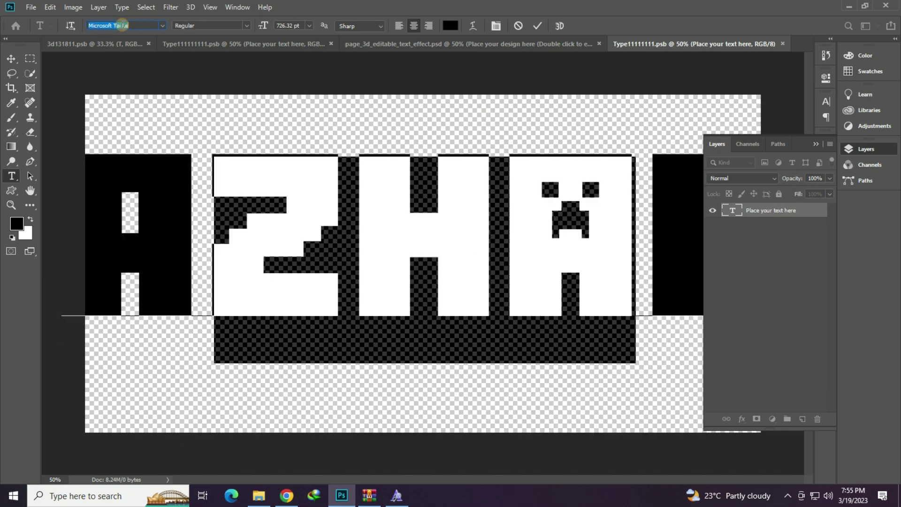
{"action": "scroll", "coordinate": [123, 24], "scroll_direction": "up", "scroll_amount": 1}
{"action": "scroll", "coordinate": [123, 25], "scroll_direction": "up", "scroll_amount": 2}
{"action": "scroll", "coordinate": [122, 25], "scroll_direction": "up", "scroll_amount": 1}
{"action": "scroll", "coordinate": [122, 25], "scroll_direction": "up", "scroll_amount": 1}
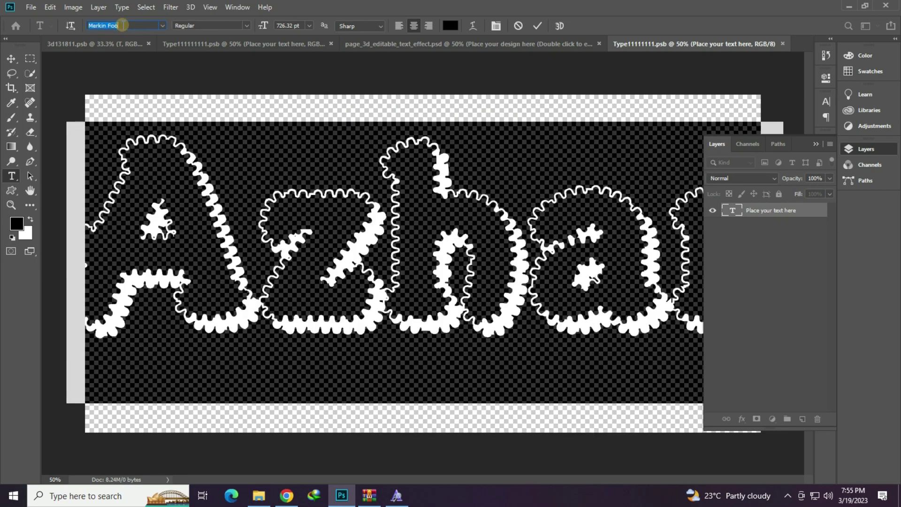
{"action": "scroll", "coordinate": [123, 25], "scroll_direction": "up", "scroll_amount": 1}
{"action": "scroll", "coordinate": [123, 25], "scroll_direction": "up", "scroll_amount": 1}
{"action": "scroll", "coordinate": [122, 25], "scroll_direction": "up", "scroll_amount": 1}
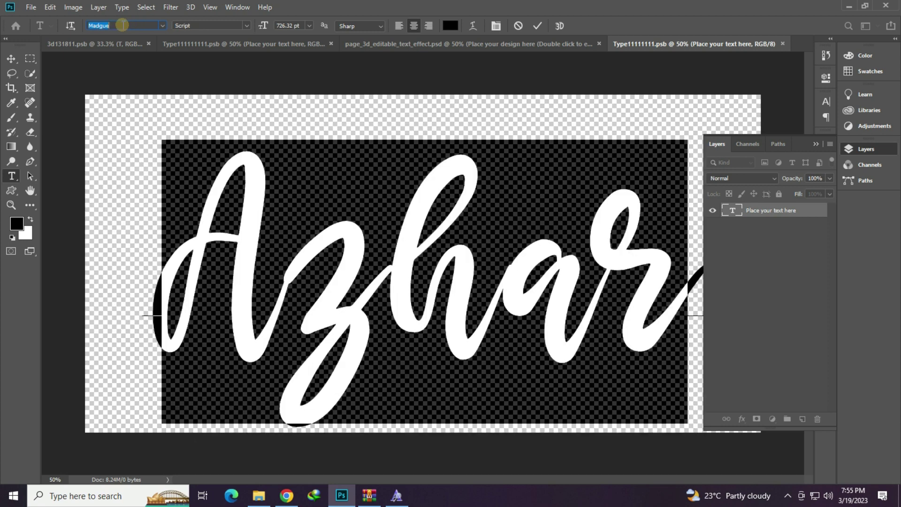
{"action": "scroll", "coordinate": [123, 25], "scroll_direction": "up", "scroll_amount": 1}
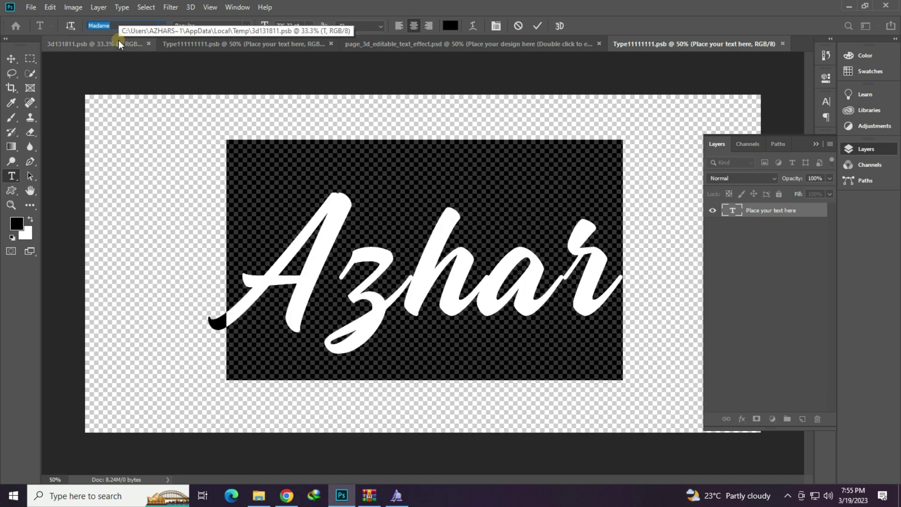
{"action": "left_click", "coordinate": [436, 263]}
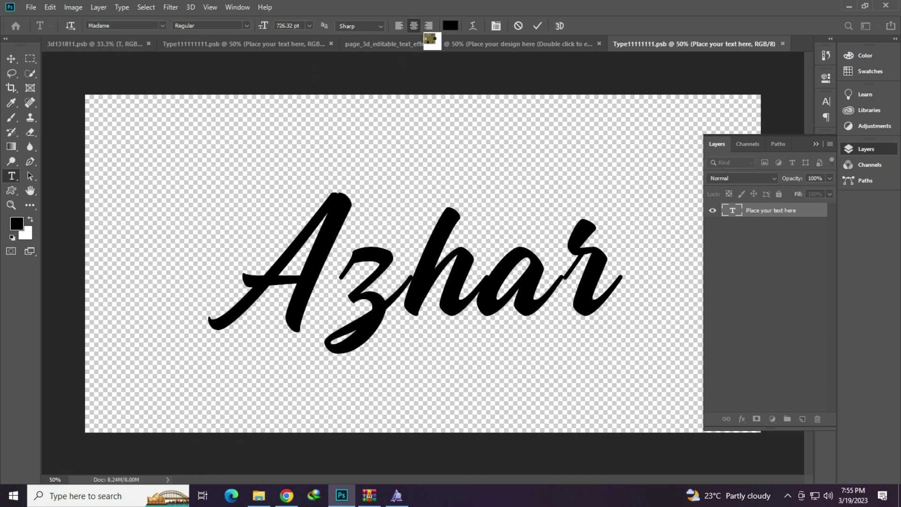
Step: Inspect the green chrome Azhar zoomed in and fit to screen, then close the PAGE template
{"action": "left_click", "coordinate": [439, 41]}
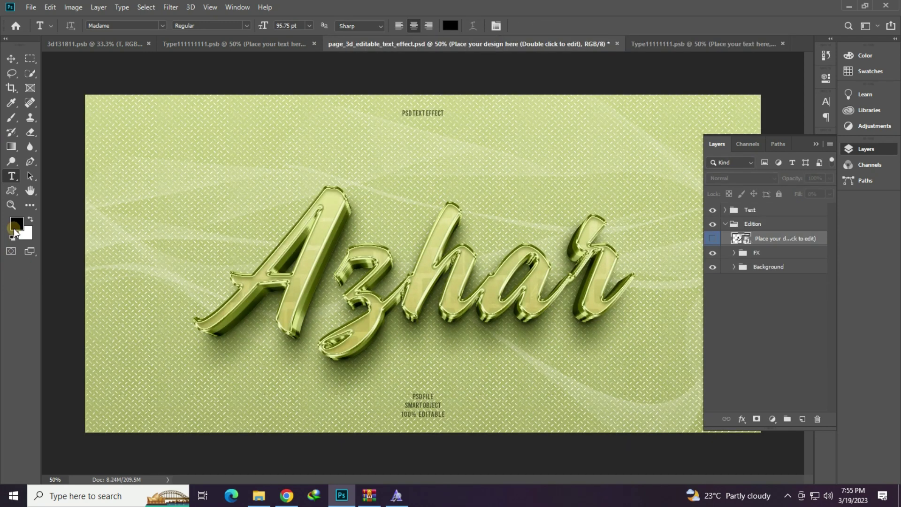
{"action": "left_click", "coordinate": [12, 205]}
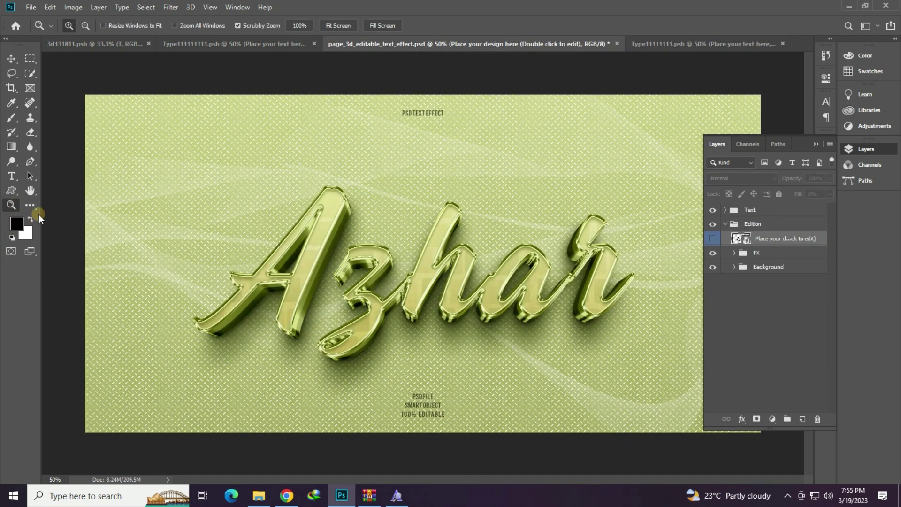
{"action": "left_click", "coordinate": [506, 268]}
{"action": "right_click", "coordinate": [318, 234]}
{"action": "left_click", "coordinate": [319, 235]}
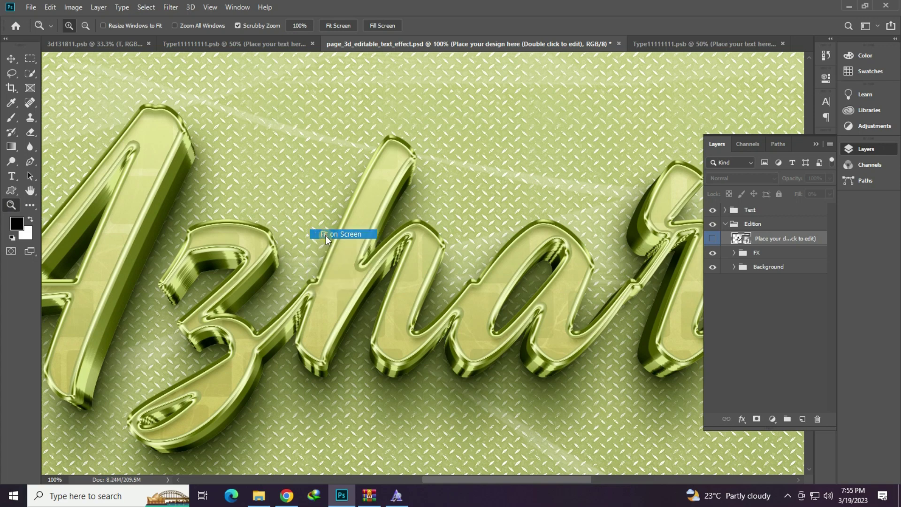
{"action": "left_click", "coordinate": [619, 44]}
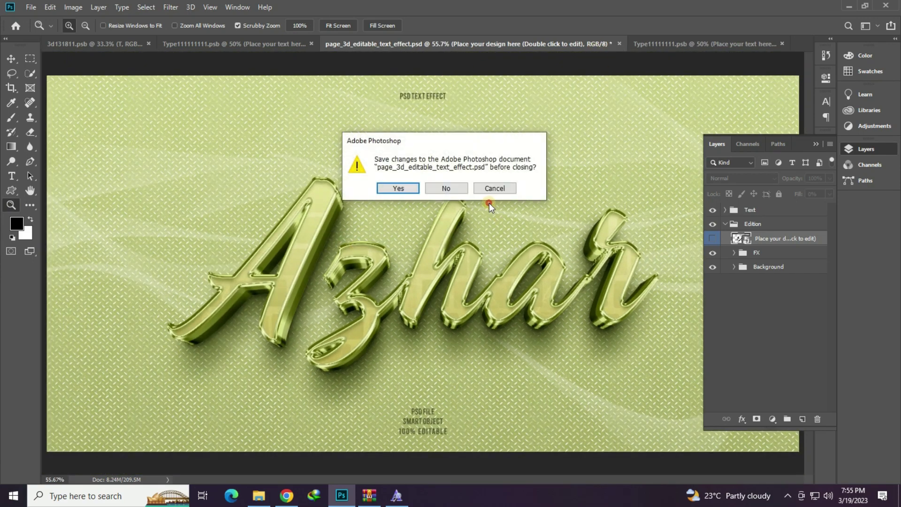
{"action": "key", "text": "Return"}
{"action": "left_click", "coordinate": [258, 494]}
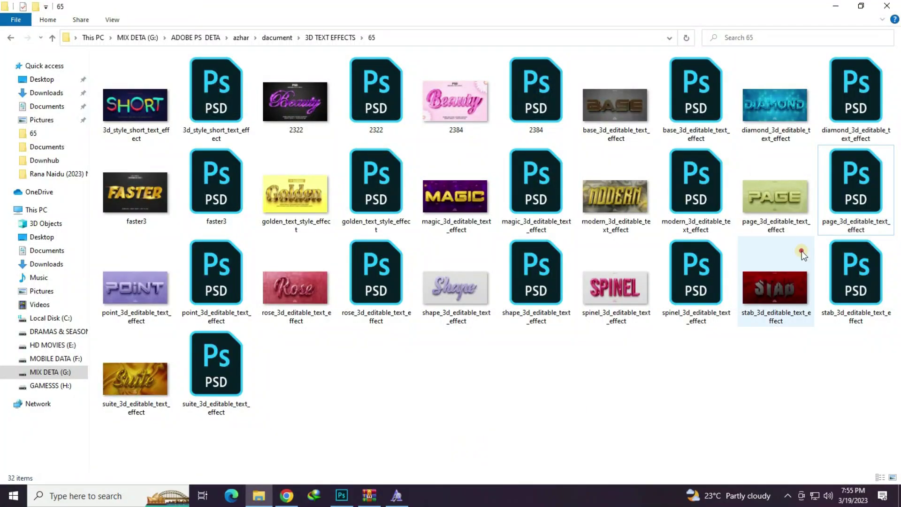
Step: Open the POINT template and its editable text smart object, skipping missing fonts
{"action": "left_click", "coordinate": [156, 306]}
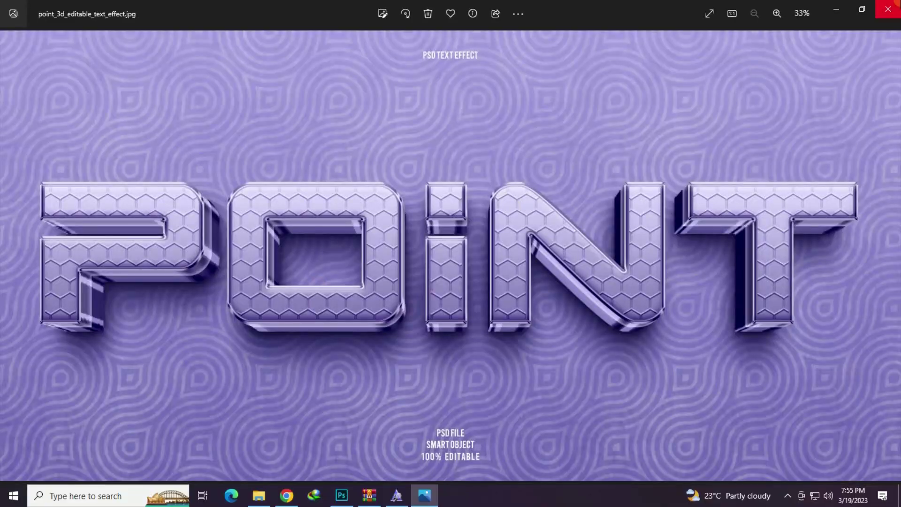
{"action": "left_click", "coordinate": [888, 9]}
{"action": "left_click", "coordinate": [224, 275]}
{"action": "double_click", "coordinate": [224, 274]}
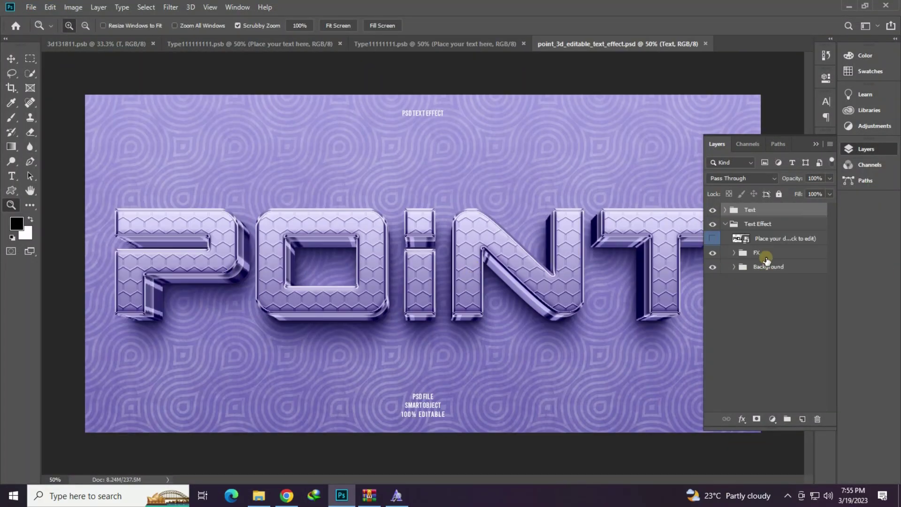
{"action": "double_click", "coordinate": [745, 238]}
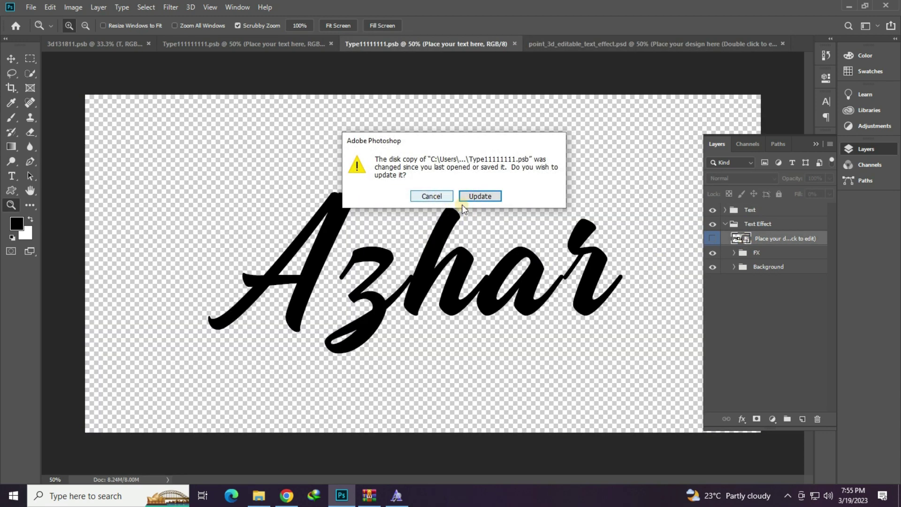
{"action": "left_click", "coordinate": [477, 198]}
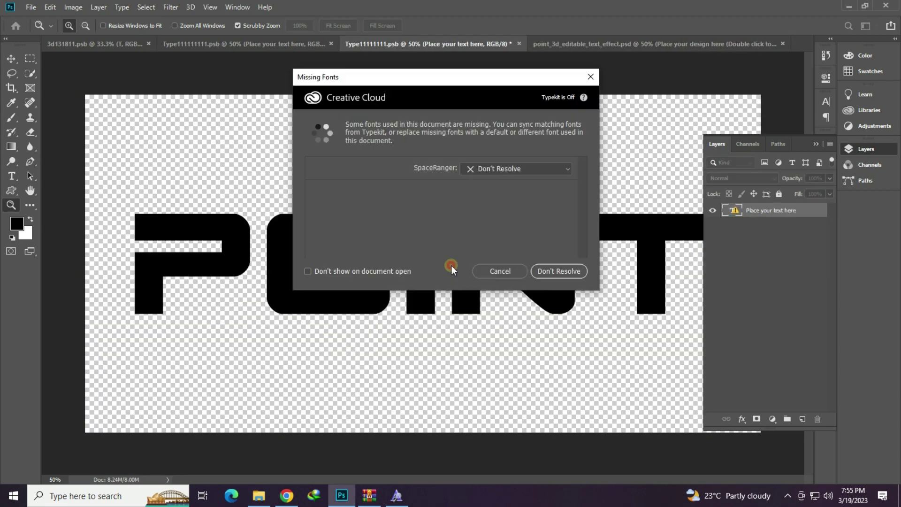
{"action": "left_click", "coordinate": [483, 268]}
Step: Replace the POINT text with Khalid
{"action": "left_click", "coordinate": [11, 176]}
{"action": "left_click", "coordinate": [265, 253]}
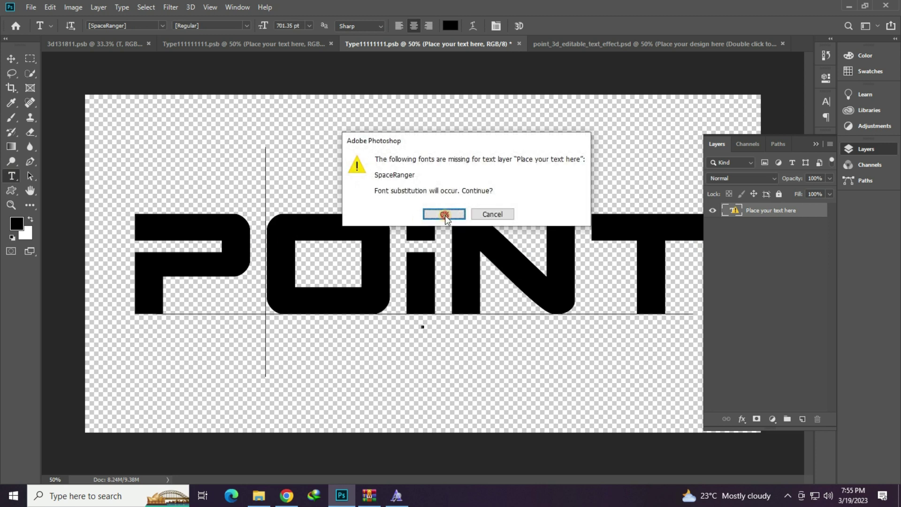
{"action": "left_click", "coordinate": [441, 215]}
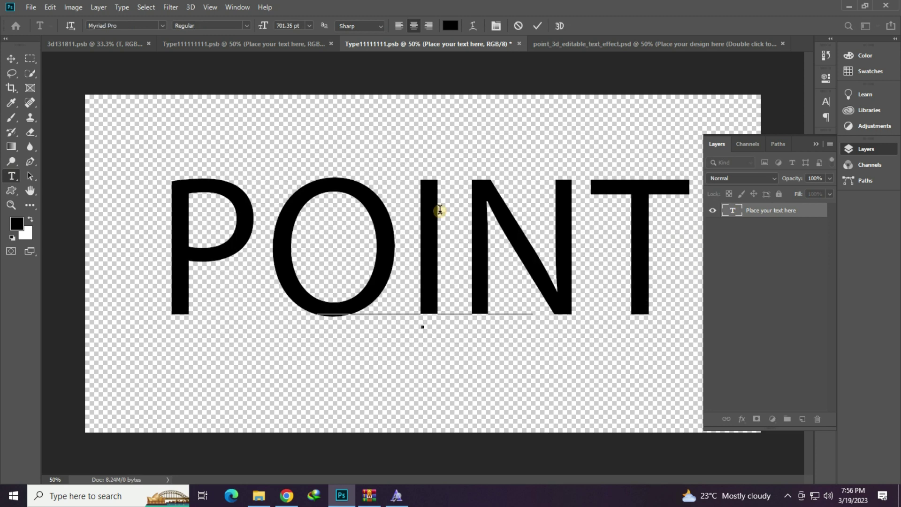
{"action": "type", "text": "Snw"}
{"action": "key", "text": "BackSpace"}
{"action": "key", "text": "BackSpace"}
{"action": "key", "text": "BackSpace"}
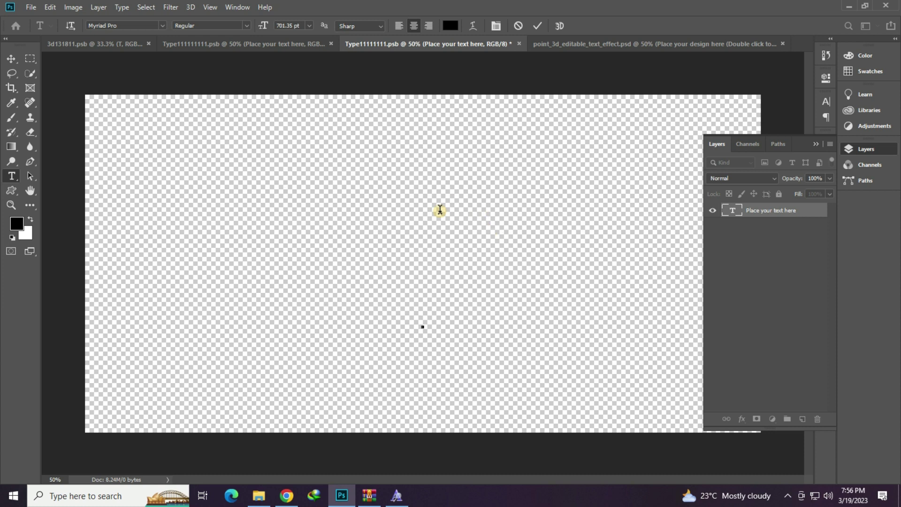
{"action": "type", "text": "Khalid"}
{"action": "key", "text": "ctrl+a"}
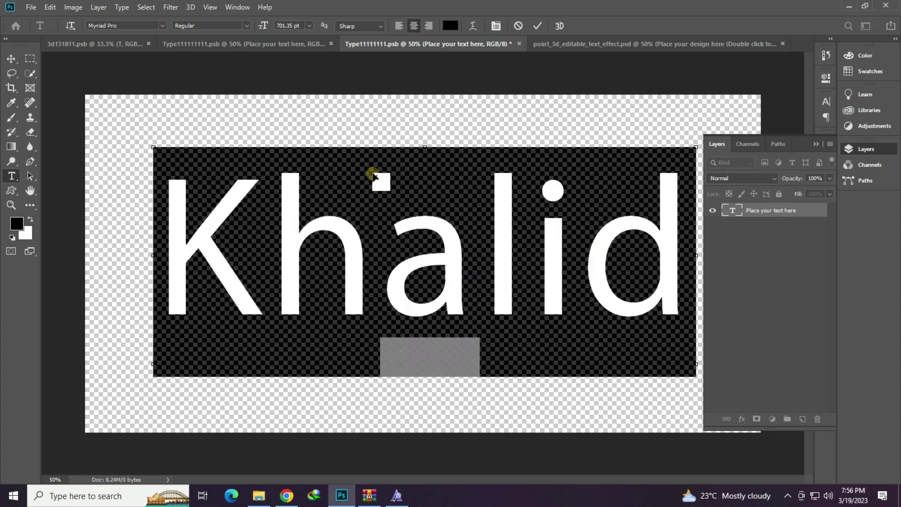
Step: Set Khalid in the Motion Picture Personal script font and save the smart object
{"action": "left_click", "coordinate": [139, 26]}
{"action": "key", "text": "Return"}
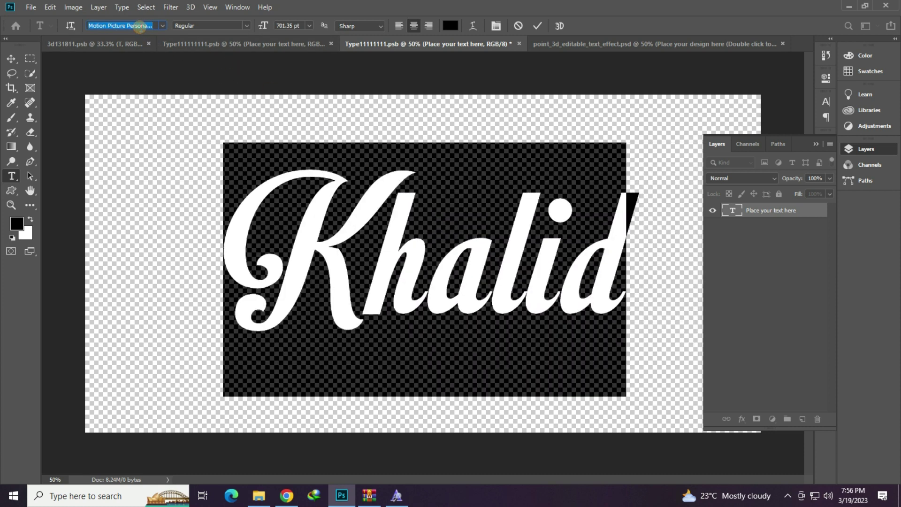
{"action": "left_click", "coordinate": [371, 183]}
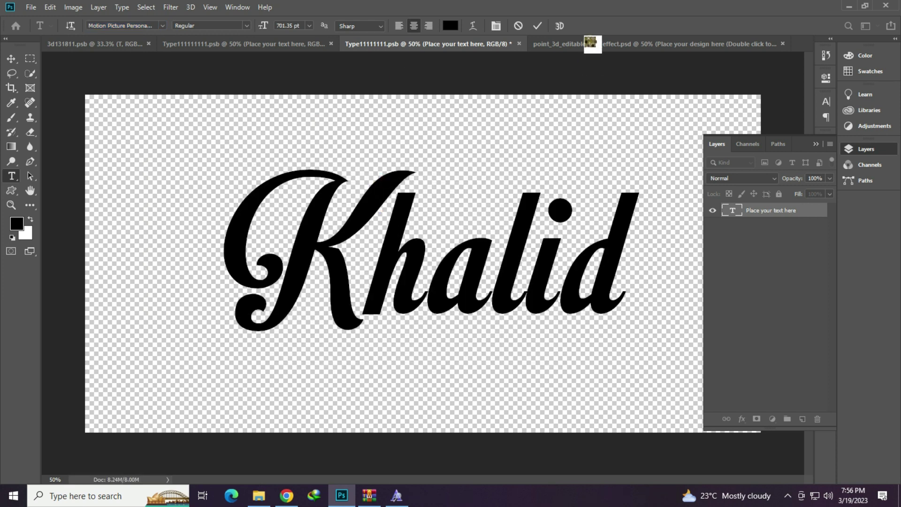
{"action": "key", "text": "ctrl+s"}
Step: In the purple 3D template, zoom in on Khalid, then fit the image on screen
{"action": "left_click", "coordinate": [590, 45]}
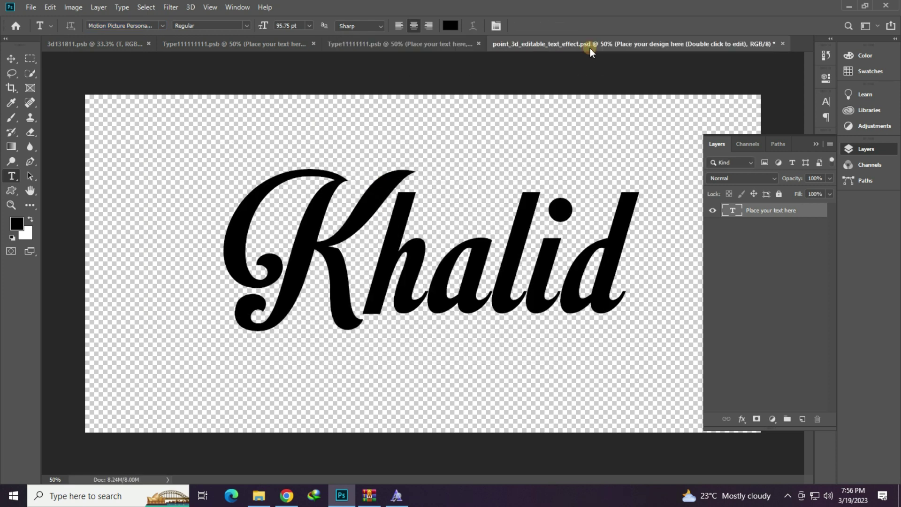
{"action": "left_click", "coordinate": [10, 206]}
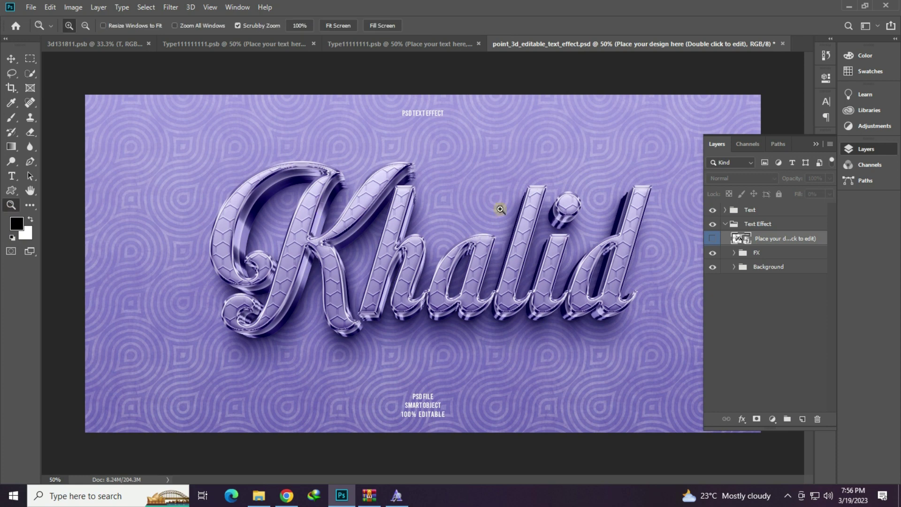
{"action": "left_click", "coordinate": [348, 212]}
{"action": "right_click", "coordinate": [358, 209]}
{"action": "left_click", "coordinate": [390, 214]}
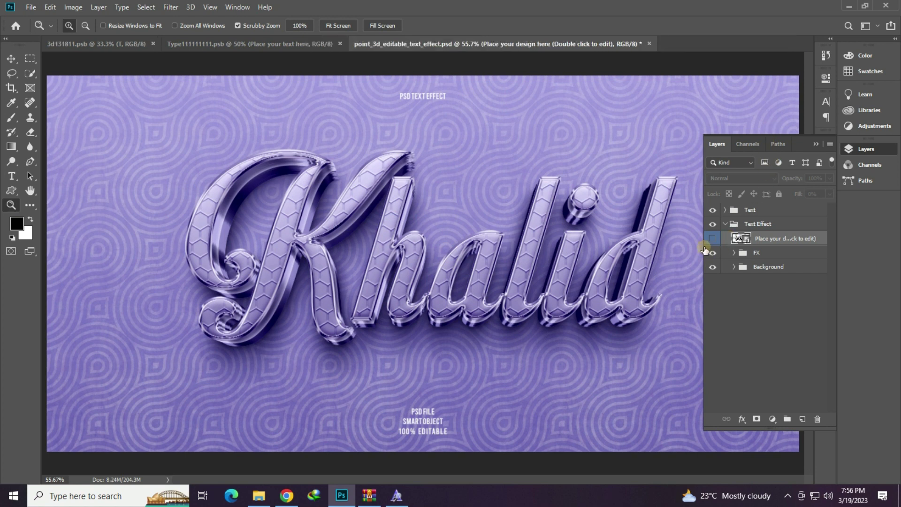
Step: Close the purple template without saving and bring back the templates folder
{"action": "left_click", "coordinate": [650, 43]}
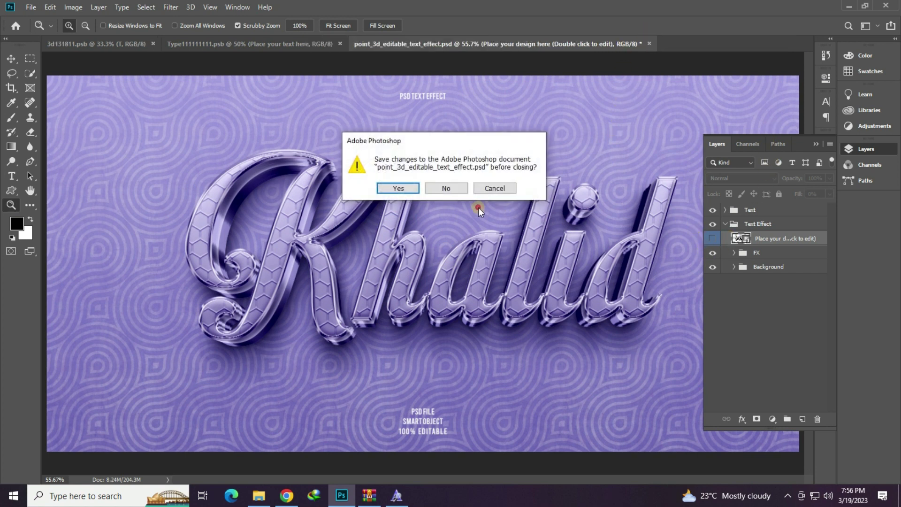
{"action": "left_click", "coordinate": [440, 189]}
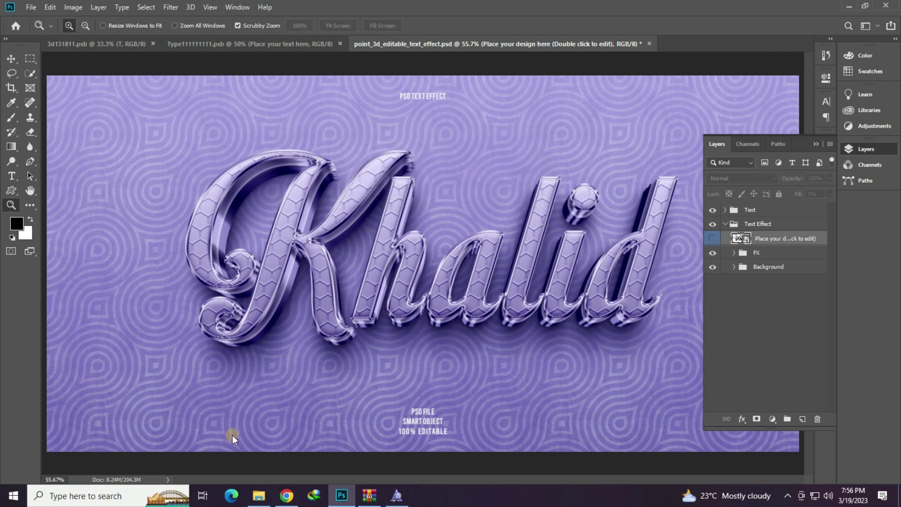
{"action": "left_click", "coordinate": [257, 495]}
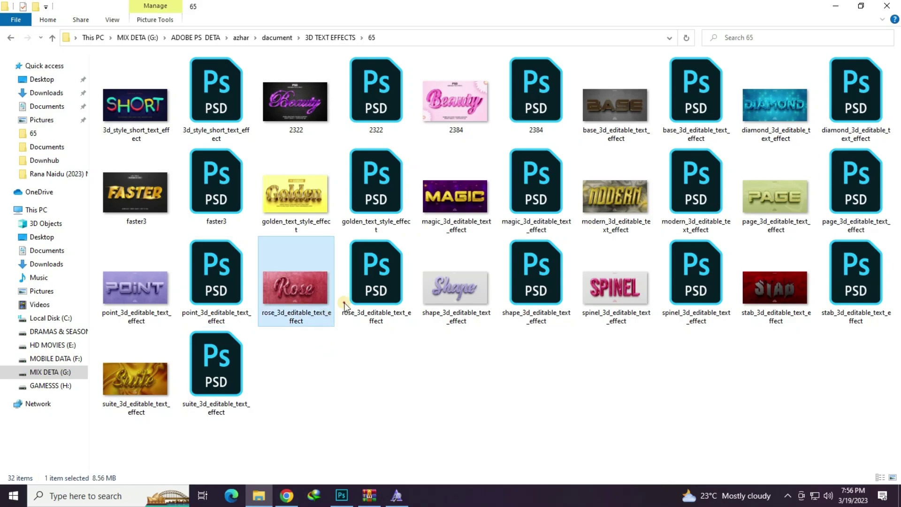
Step: Replace the Rose template's smart-object text with Repoo, correcting the mistyped capital O
{"action": "left_click", "coordinate": [371, 293]}
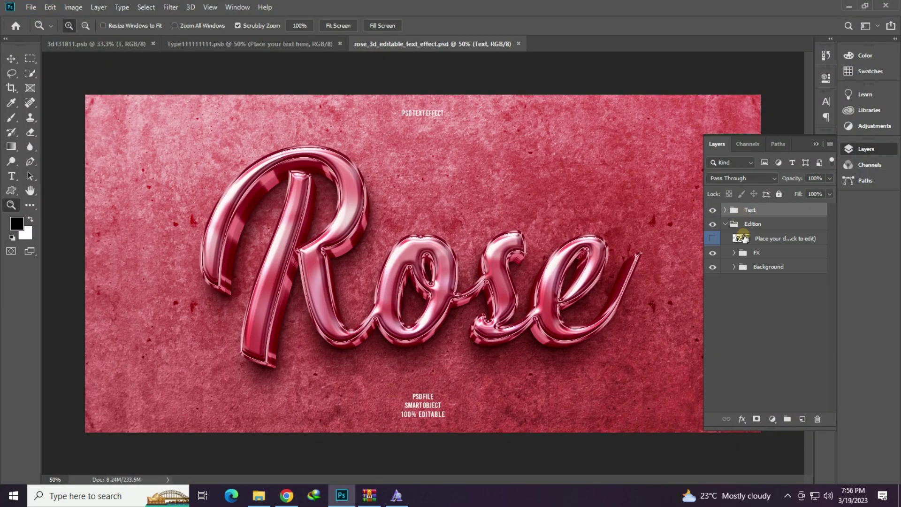
{"action": "double_click", "coordinate": [742, 238]}
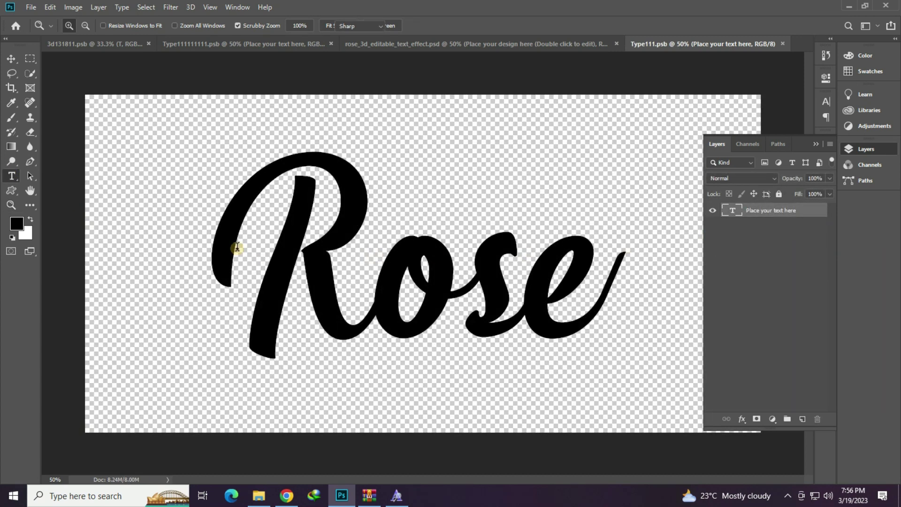
{"action": "left_click", "coordinate": [374, 269]}
{"action": "key", "text": "ctrl+a"}
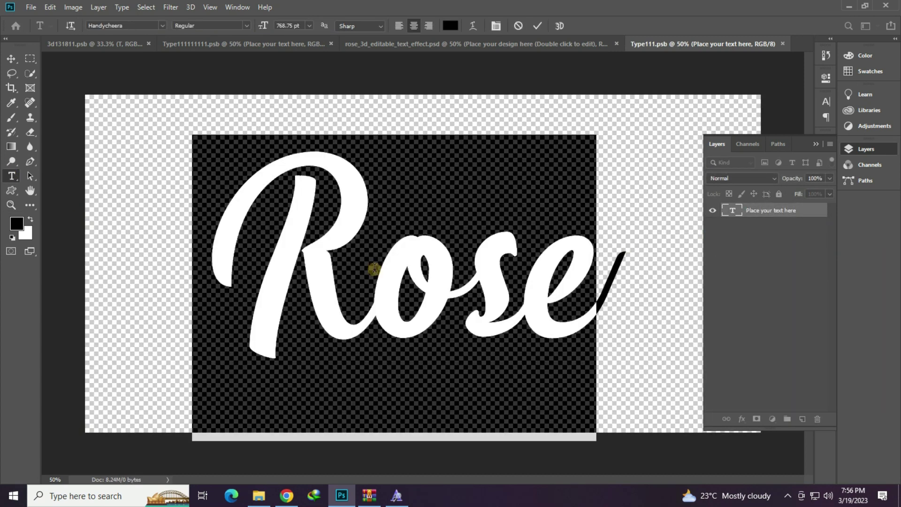
{"action": "type", "text": "Repo"}
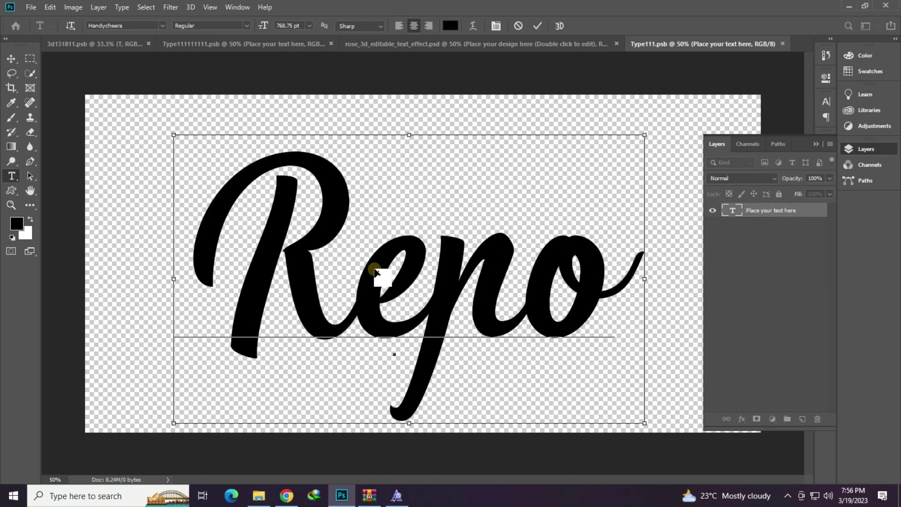
{"action": "type", "text": "O"}
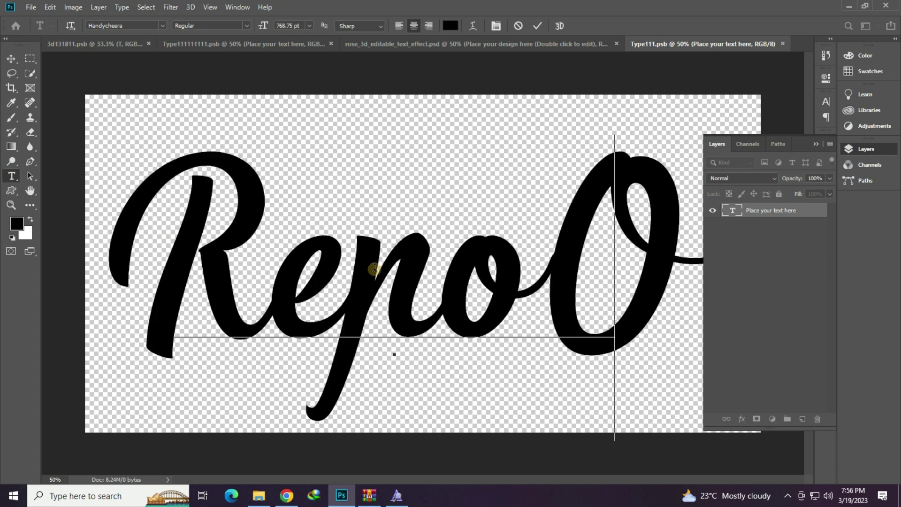
{"action": "key", "text": "BackSpace"}
{"action": "type", "text": "o"}
{"action": "key", "text": "ctrl+Return"}
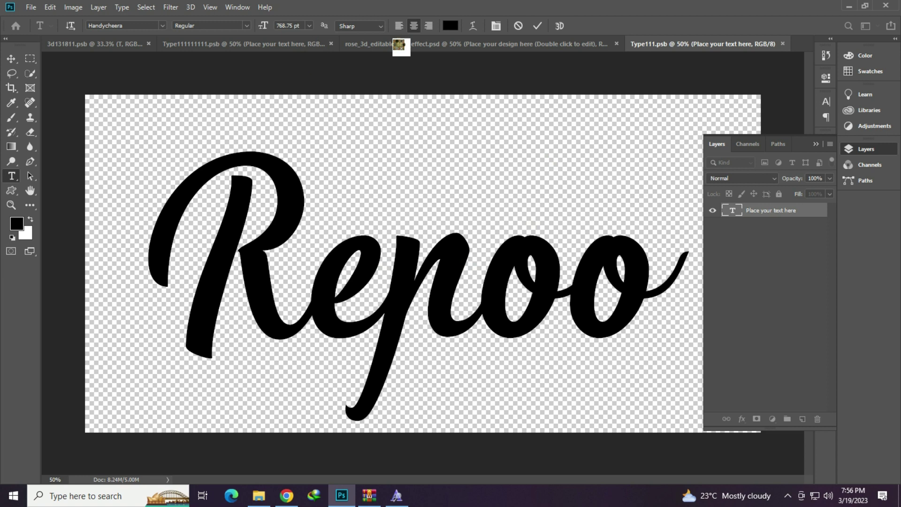
Step: Zoom in to check the pink Repoo result, then close the Rose template document
{"action": "left_click", "coordinate": [399, 44]}
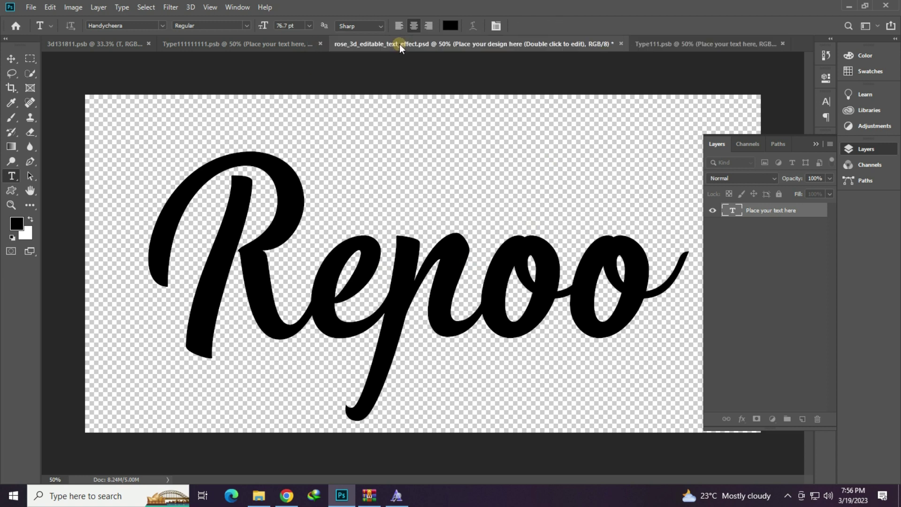
{"action": "left_click", "coordinate": [11, 206]}
{"action": "left_click_drag", "start_coordinate": [432, 282], "coordinate": [364, 257]}
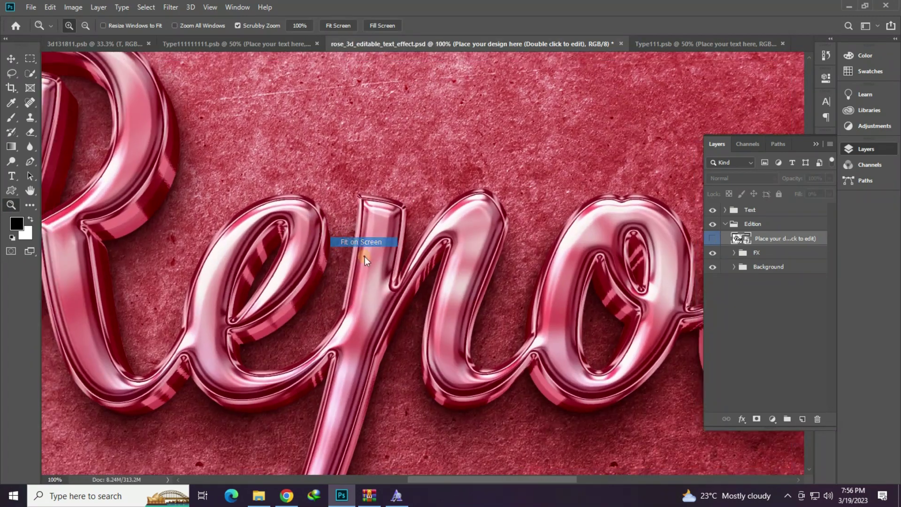
{"action": "left_click", "coordinate": [365, 256]}
{"action": "left_click", "coordinate": [885, 149]}
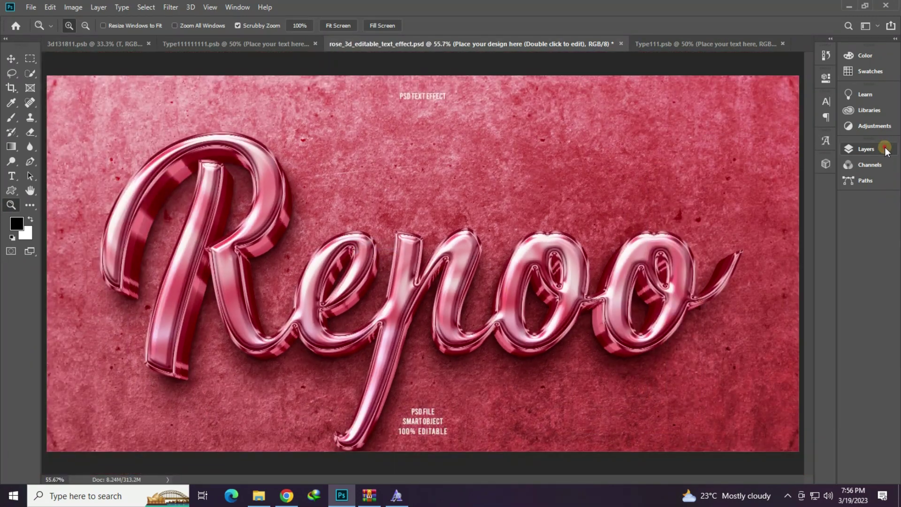
{"action": "left_click", "coordinate": [620, 45]}
{"action": "key", "text": "Escape"}
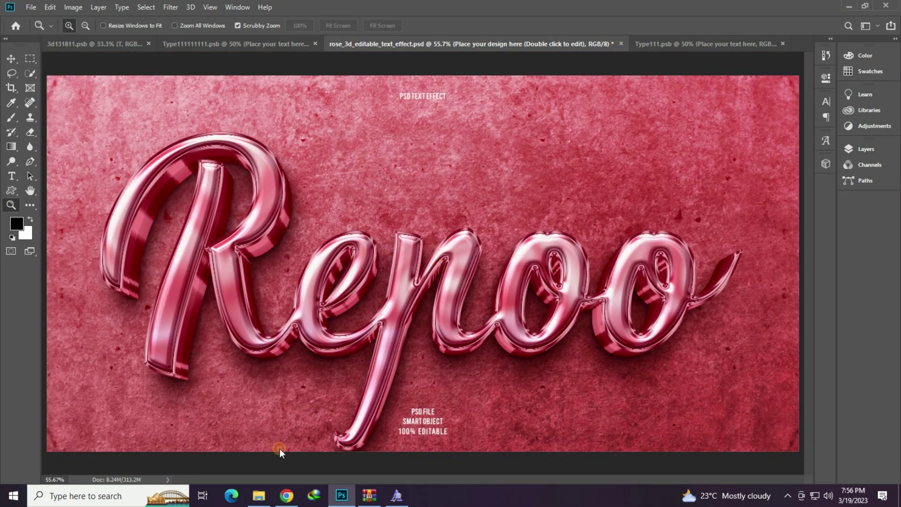
Step: Preview the Shape and Spinel template images, then open the Spinel PSD
{"action": "left_click", "coordinate": [261, 502]}
{"action": "double_click", "coordinate": [474, 308]}
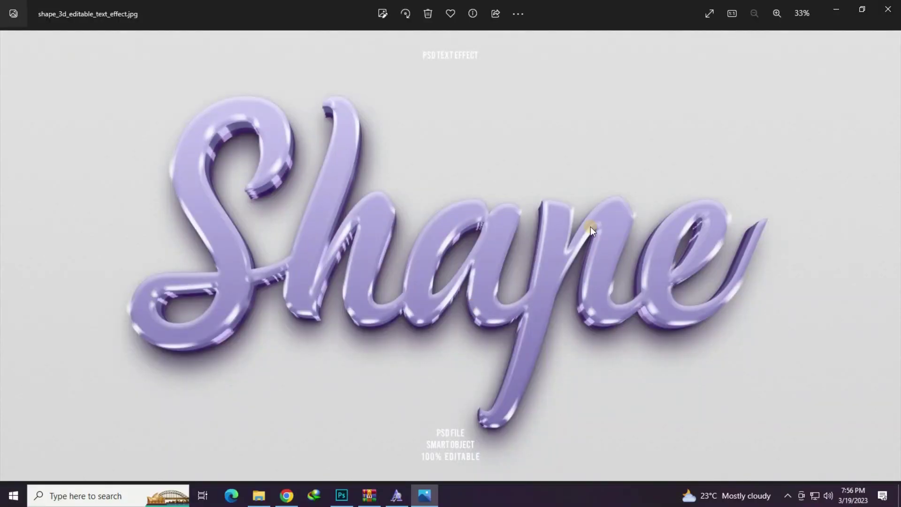
{"action": "left_click", "coordinate": [888, 9]}
{"action": "left_click", "coordinate": [628, 287]}
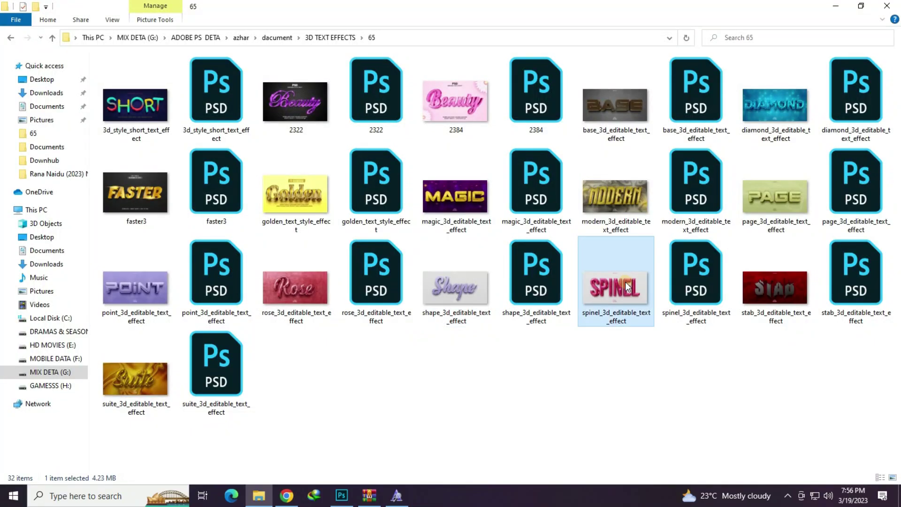
{"action": "double_click", "coordinate": [627, 287]}
{"action": "left_click", "coordinate": [888, 9]}
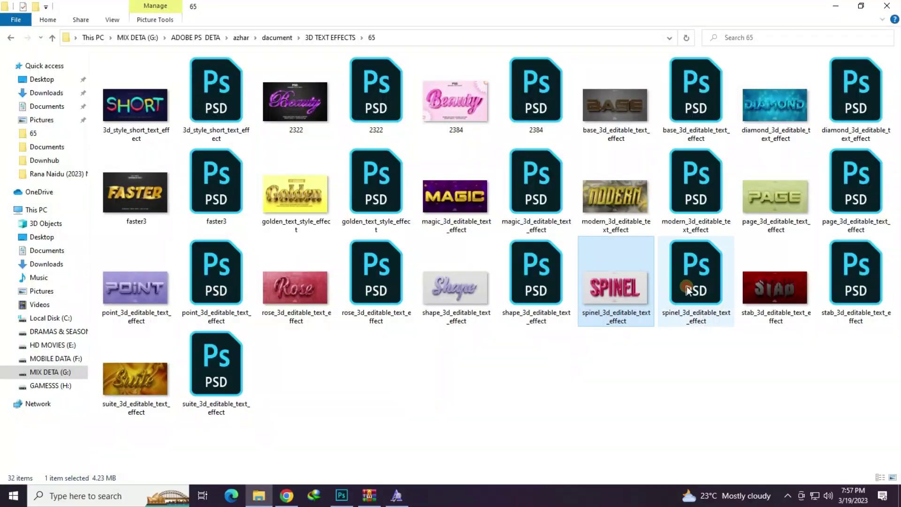
{"action": "left_click", "coordinate": [688, 290]}
{"action": "double_click", "coordinate": [688, 290]}
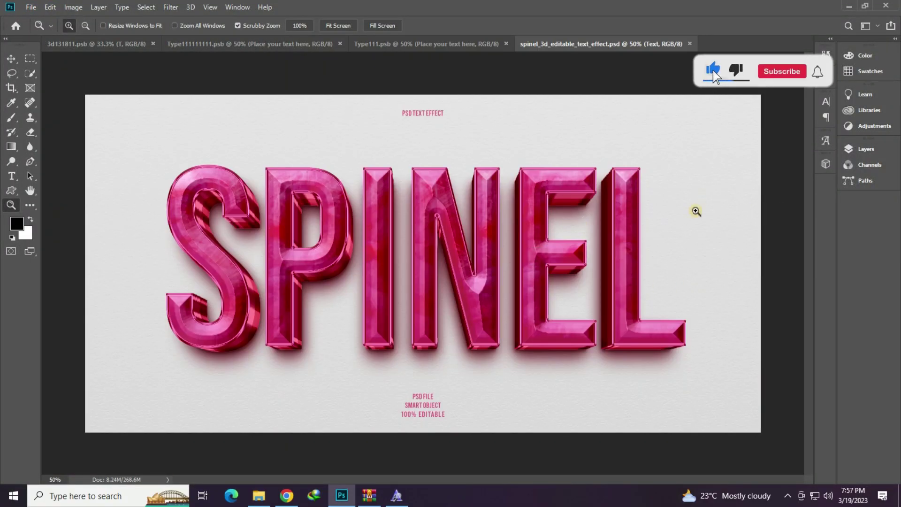
Step: Open the SPINEL smart-object text and set it in the Cute Heart font
{"action": "left_click", "coordinate": [867, 149]}
{"action": "double_click", "coordinate": [742, 239]}
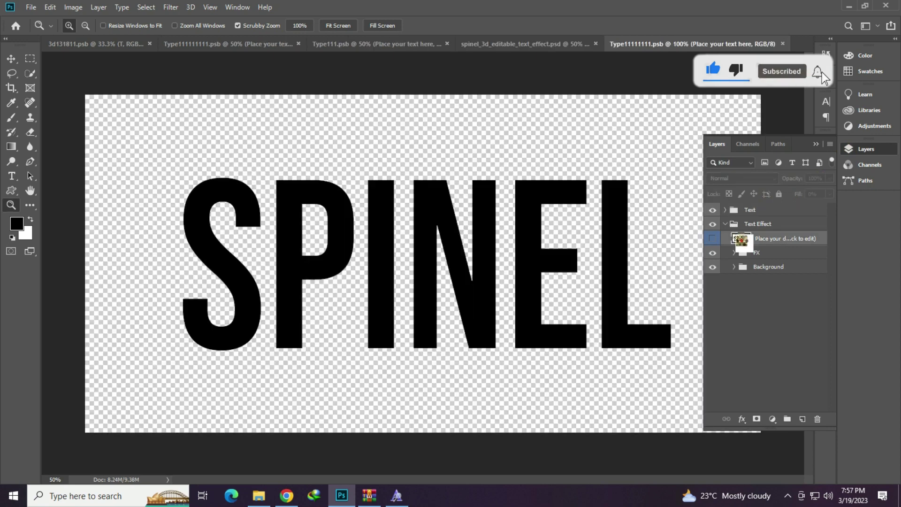
{"action": "left_click", "coordinate": [9, 176]}
{"action": "left_click", "coordinate": [348, 227]}
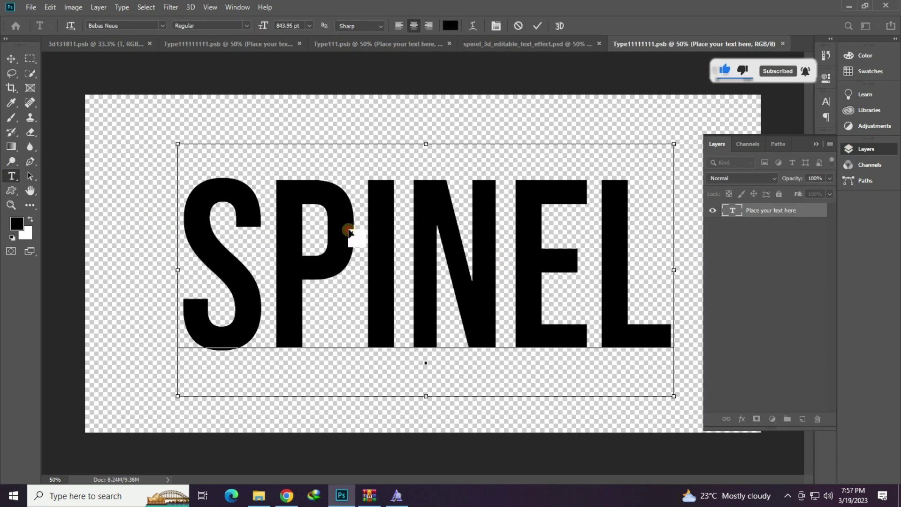
{"action": "key", "text": "ctrl+a"}
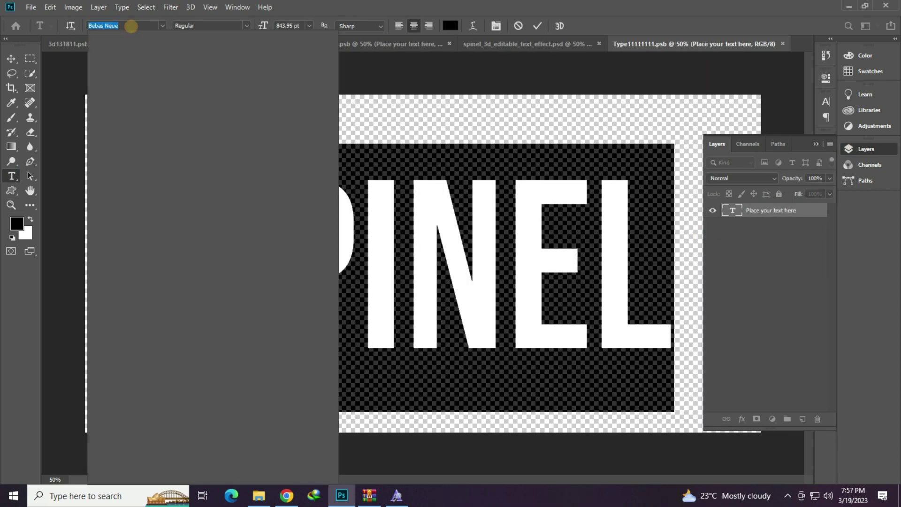
{"action": "type", "text": "heart"}
{"action": "key", "text": "Down"}
{"action": "key", "text": "Down"}
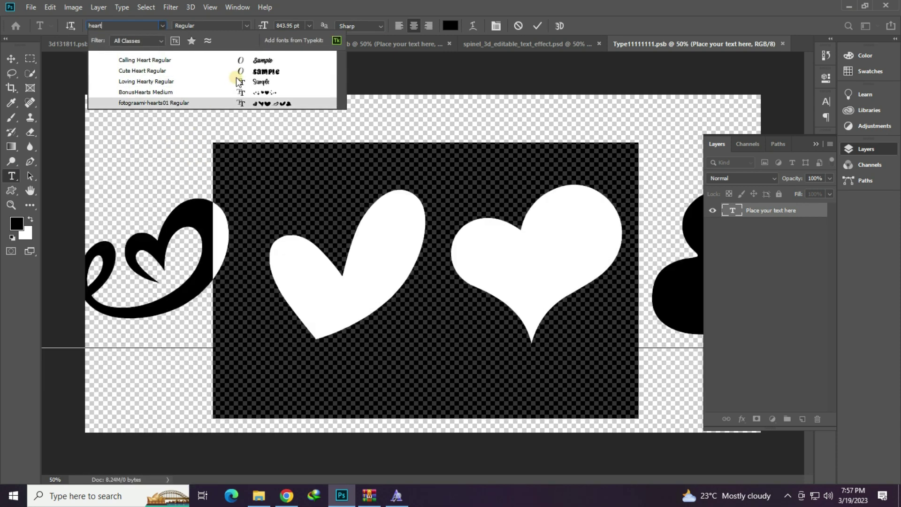
{"action": "left_click", "coordinate": [267, 72]}
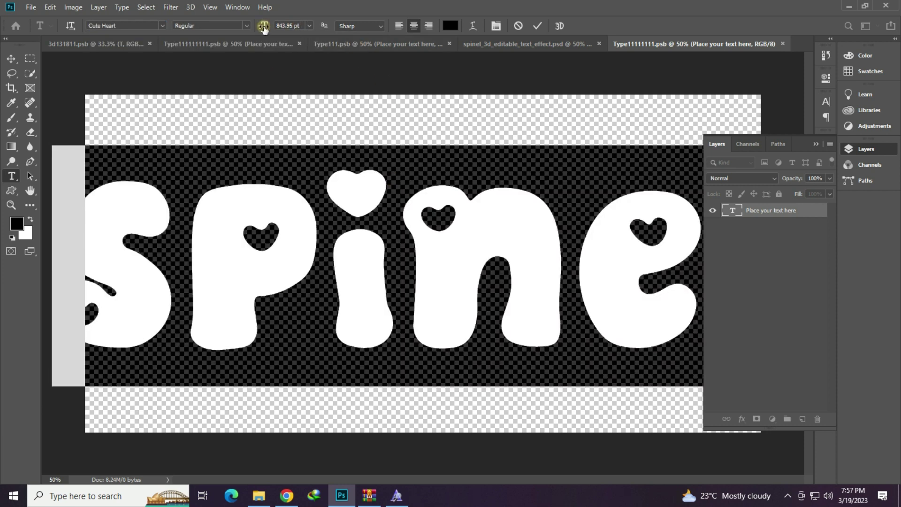
Step: Shrink the text, replace it with Azhar, nudge it upward and commit
{"action": "left_click_drag", "start_coordinate": [264, 28], "coordinate": [136, 54]}
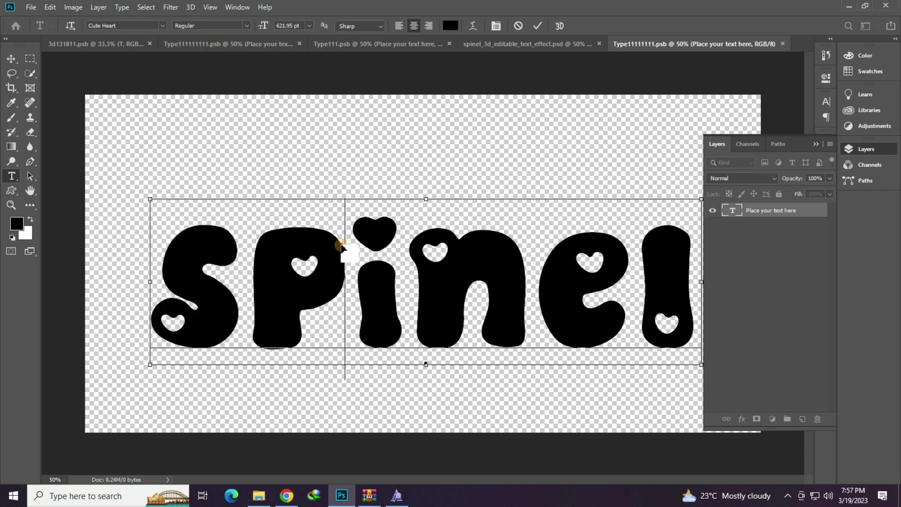
{"action": "key", "text": "ctrl+a"}
{"action": "type", "text": "Azhar"}
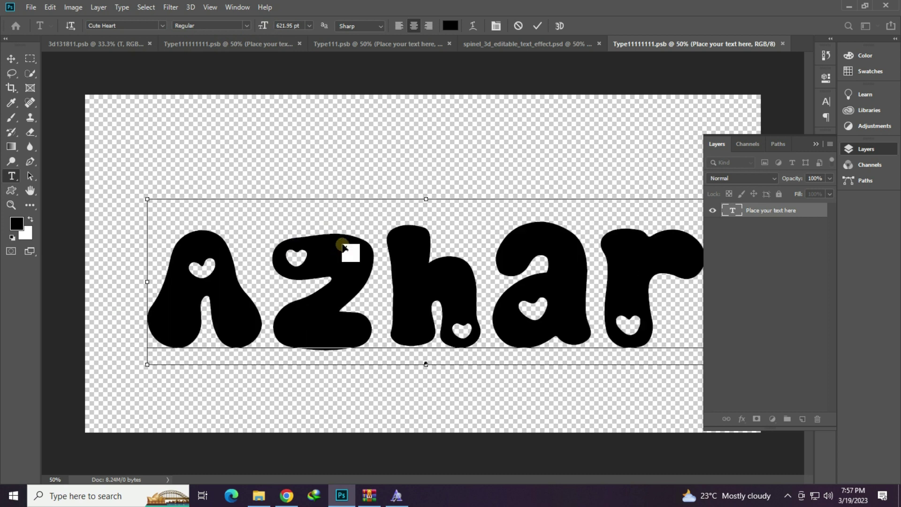
{"action": "left_click_drag", "start_coordinate": [413, 265], "coordinate": [415, 254]}
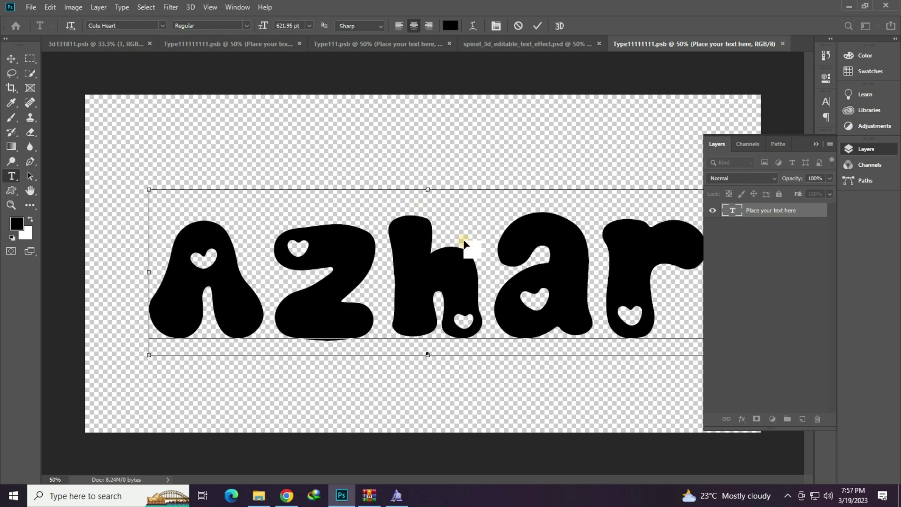
{"action": "left_click_drag", "start_coordinate": [463, 241], "coordinate": [459, 229]}
{"action": "left_click", "coordinate": [538, 29]}
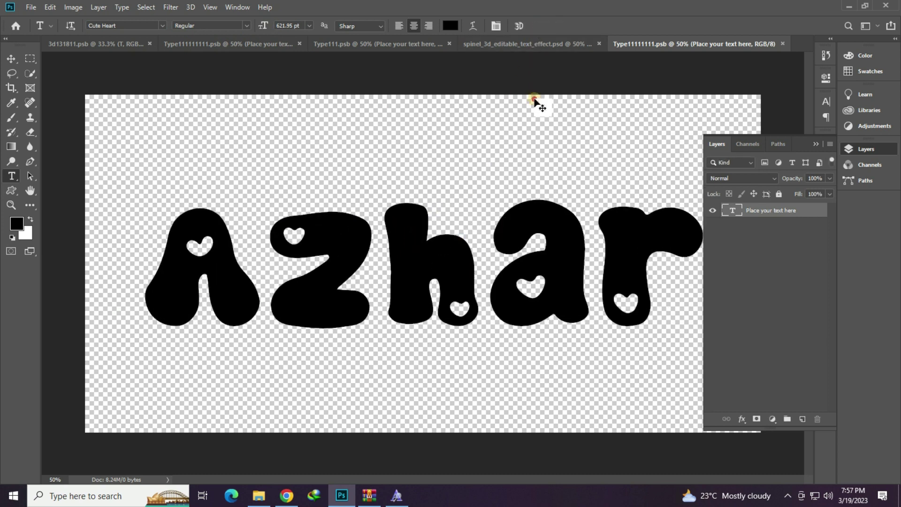
Step: Duplicate the Azhar layer above the original and set the copy in BonusHearts
{"action": "key", "text": "ctrl+j"}
{"action": "left_click_drag", "start_coordinate": [508, 217], "coordinate": [479, 177]}
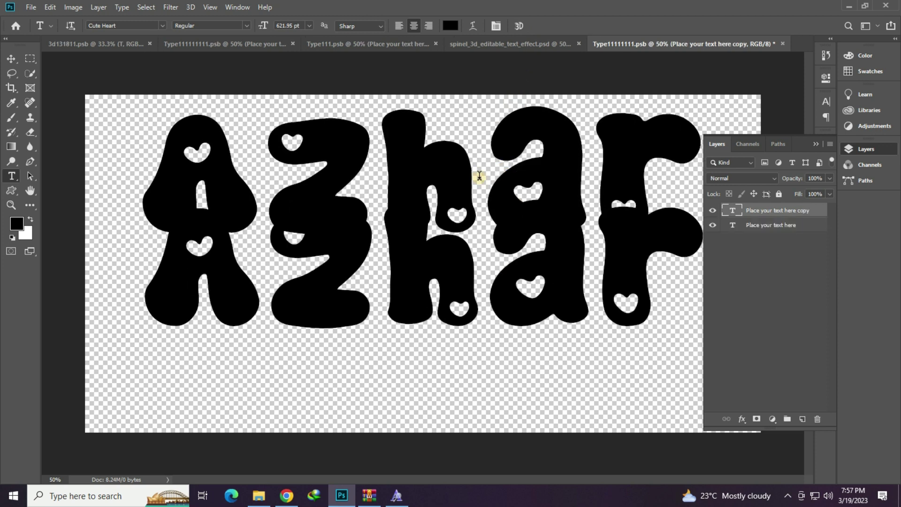
{"action": "left_click", "coordinate": [460, 171]}
{"action": "key", "text": "ctrl+a"}
{"action": "left_click", "coordinate": [126, 26]}
{"action": "type", "text": "bonus"}
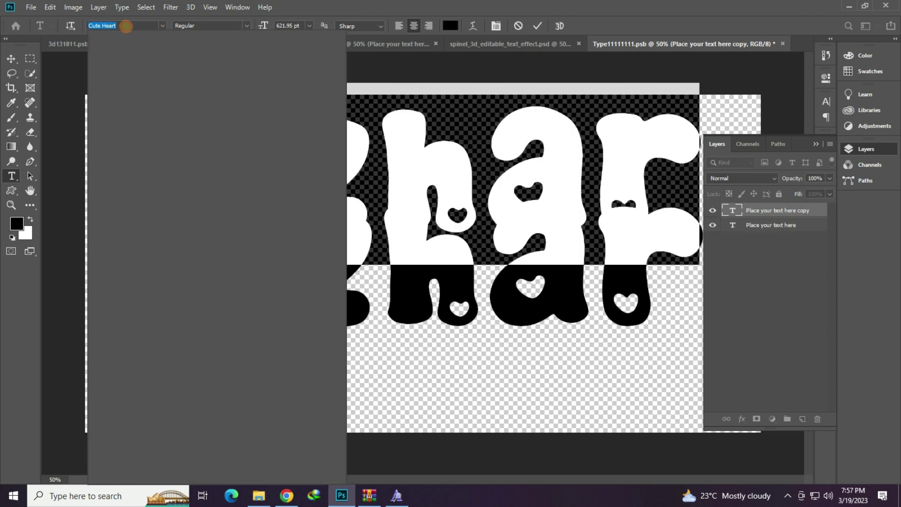
{"action": "left_click", "coordinate": [304, 61]}
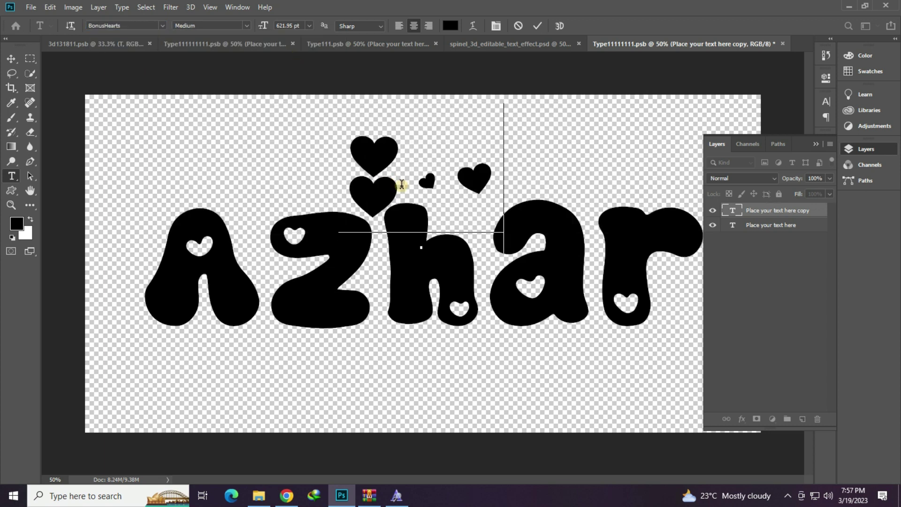
Step: Position the small heart glyphs above the A and delete the two large hearts
{"action": "left_click_drag", "start_coordinate": [478, 178], "coordinate": [237, 177]}
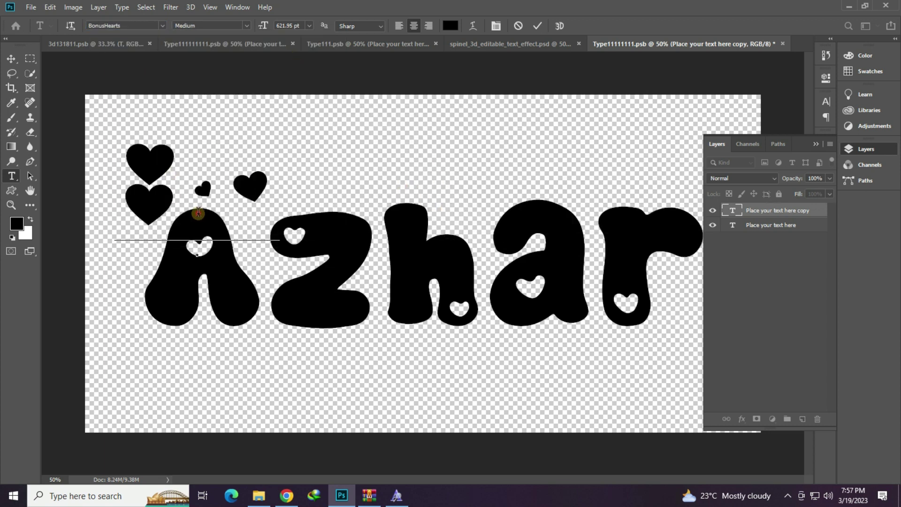
{"action": "left_click_drag", "start_coordinate": [190, 193], "coordinate": [104, 195]}
{"action": "key", "text": "BackSpace"}
{"action": "left_click", "coordinate": [533, 51]}
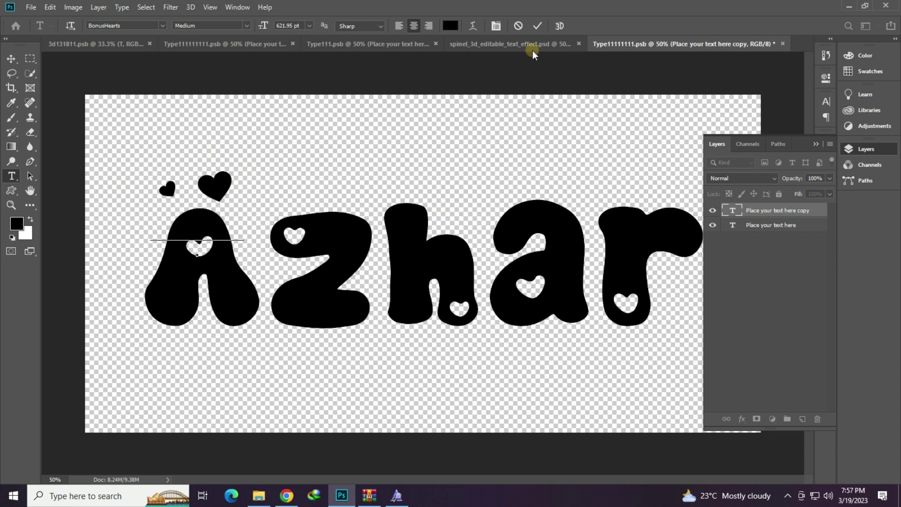
{"action": "left_click", "coordinate": [537, 26]}
Step: Place a copy of the hearts below the r and save the smart object
{"action": "left_click", "coordinate": [857, 148]}
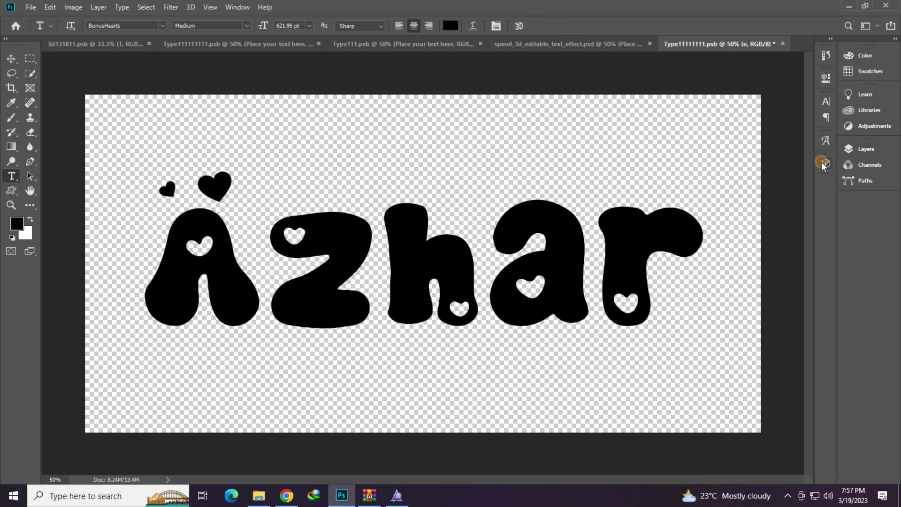
{"action": "key", "text": "ctrl+j"}
{"action": "mouse_move", "coordinate": [213, 195]}
{"action": "left_mouse_down"}
{"action": "mouse_move", "coordinate": [804, 225]}
{"action": "mouse_move", "coordinate": [642, 366]}
{"action": "left_mouse_up"}
{"action": "key", "text": "ctrl+s"}
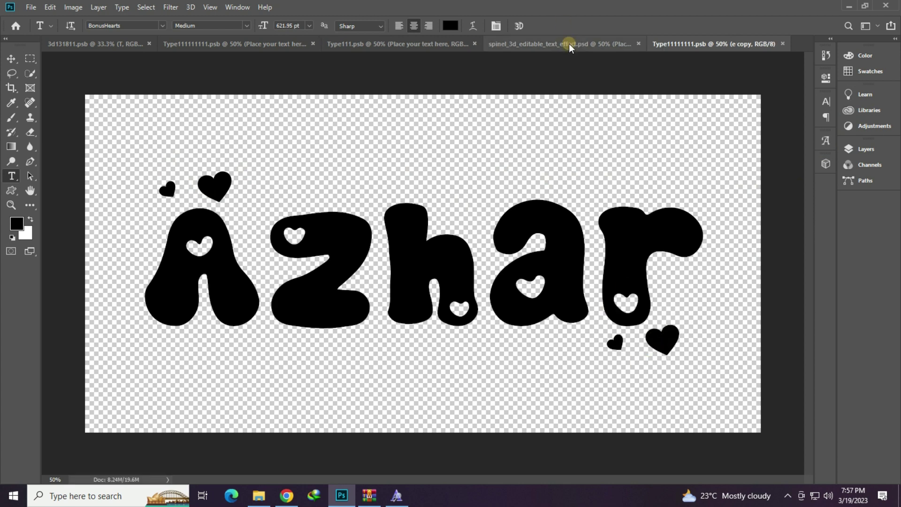
{"action": "left_click_drag", "start_coordinate": [570, 46], "coordinate": [559, 81]}
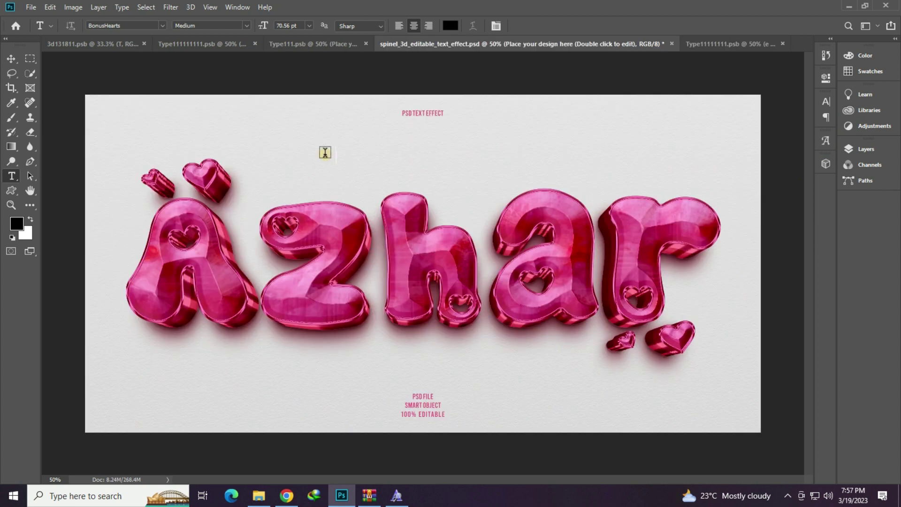
Step: Zoom in and out to check the pink Azhar artwork, then close the Spinel template
{"action": "left_click", "coordinate": [11, 205]}
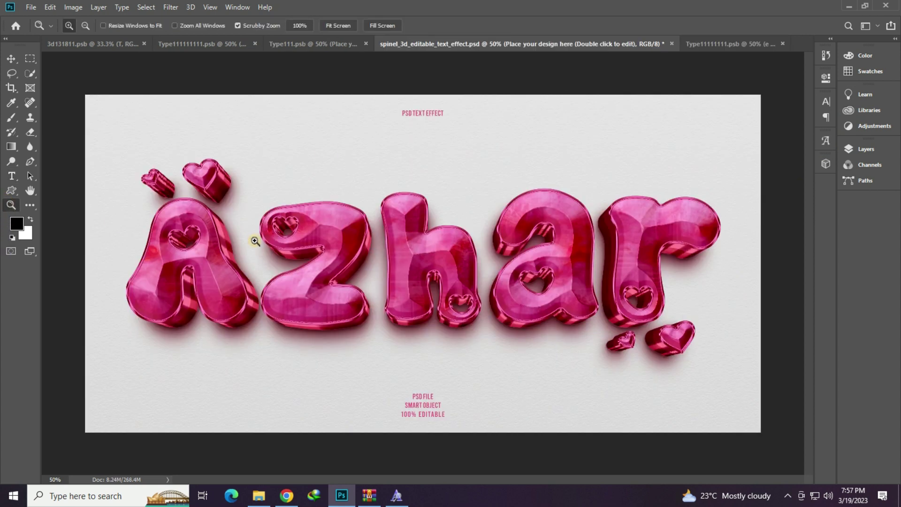
{"action": "left_click", "coordinate": [255, 240]}
{"action": "left_click_drag", "start_coordinate": [169, 224], "coordinate": [177, 225]}
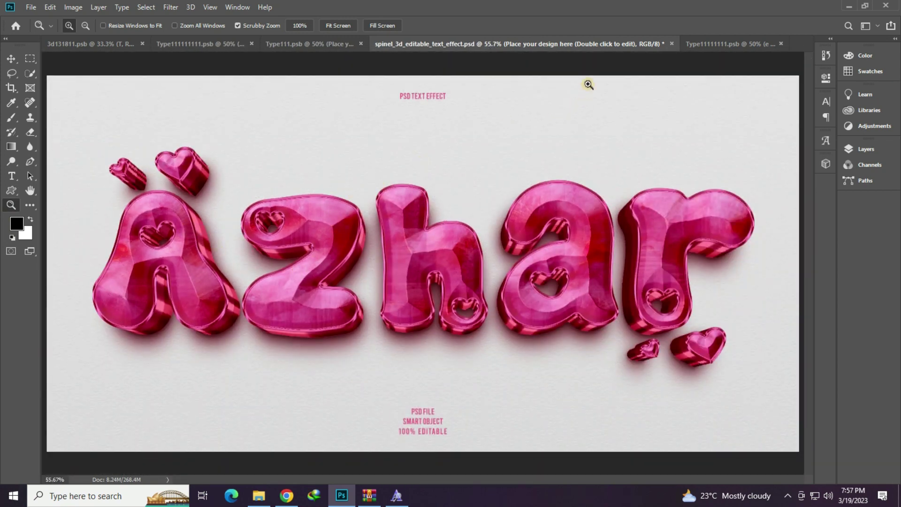
{"action": "left_click", "coordinate": [672, 44]}
{"action": "left_click", "coordinate": [447, 196]}
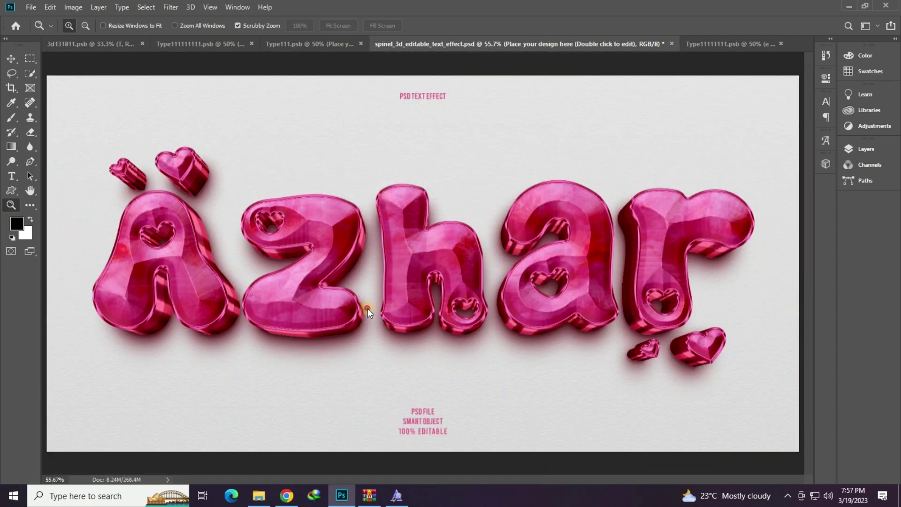
Step: Preview the stab template image, then open suite_3d_editable_text_effect.psd
{"action": "left_click", "coordinate": [271, 501]}
{"action": "double_click", "coordinate": [785, 300]}
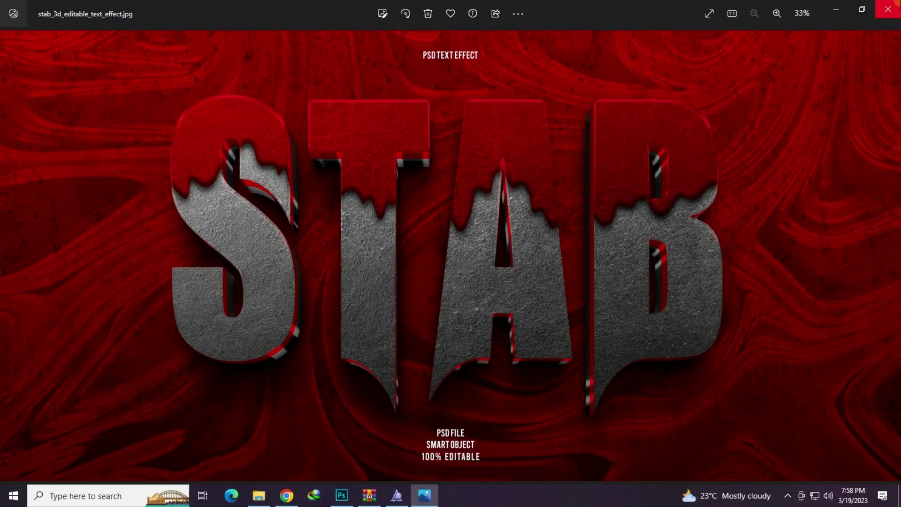
{"action": "left_click", "coordinate": [888, 9]}
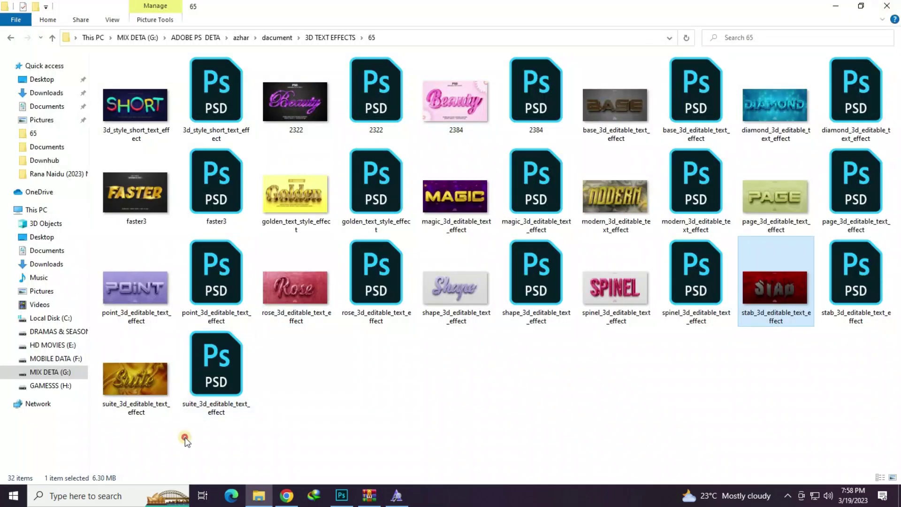
{"action": "double_click", "coordinate": [231, 359]}
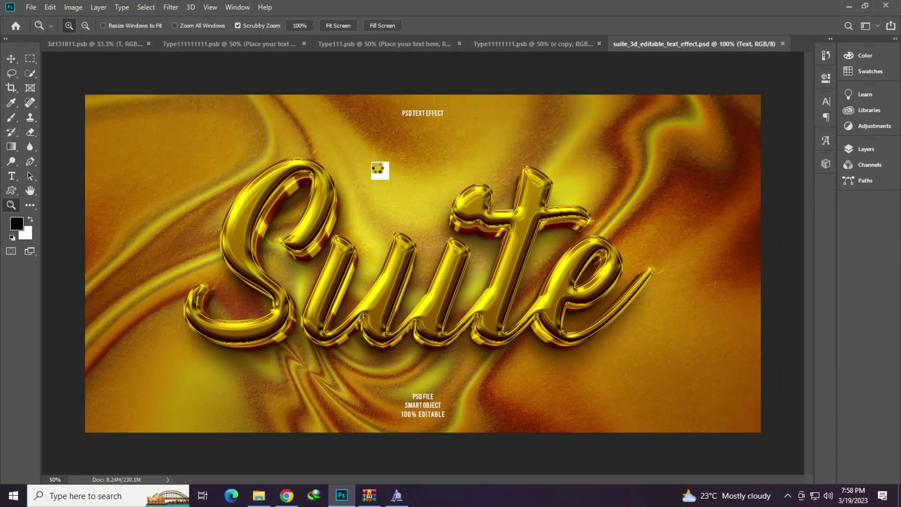
Step: Open the Suite smart object, dismiss the update and missing-fonts prompts, and type Azhar
{"action": "left_click", "coordinate": [865, 149]}
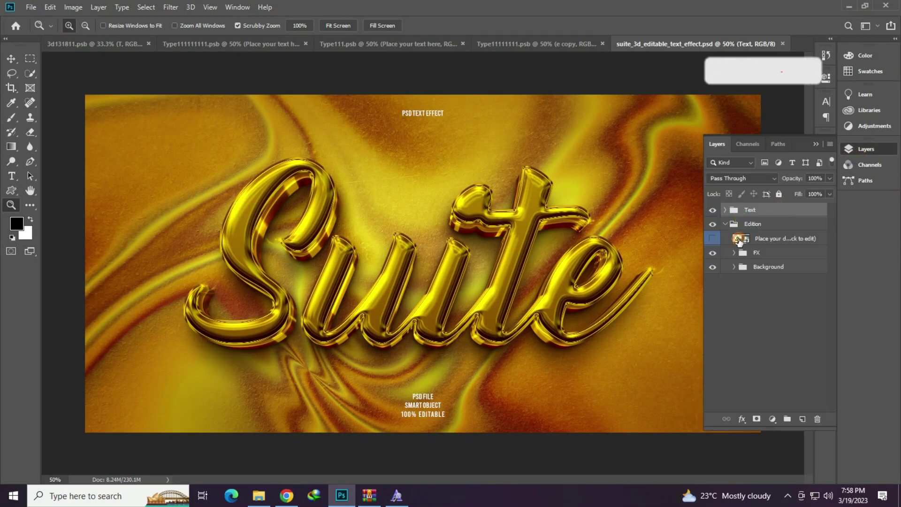
{"action": "double_click", "coordinate": [747, 238]}
{"action": "left_click", "coordinate": [476, 196]}
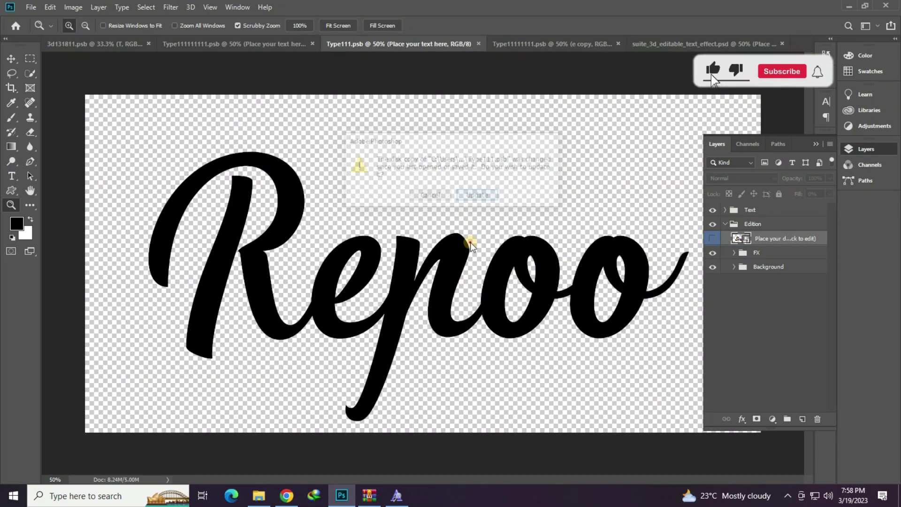
{"action": "left_click", "coordinate": [500, 271]}
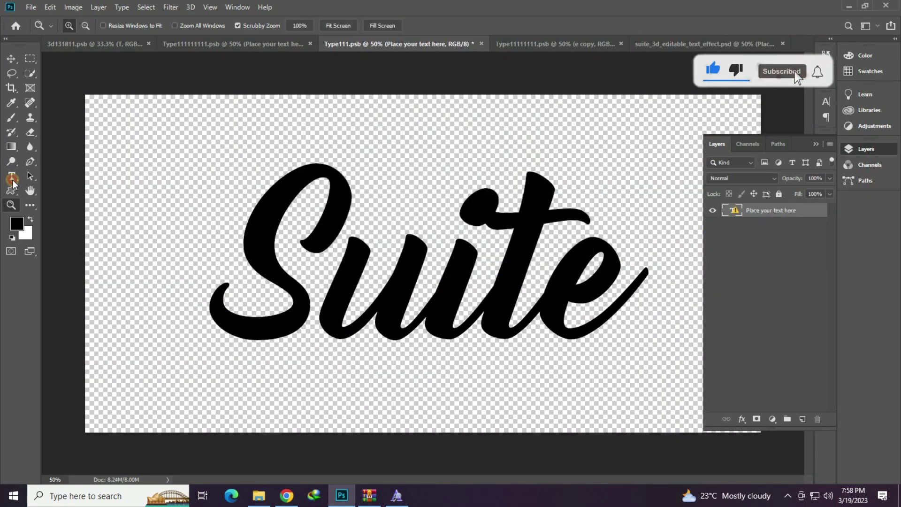
{"action": "left_click", "coordinate": [406, 286]}
{"action": "left_click", "coordinate": [451, 213]}
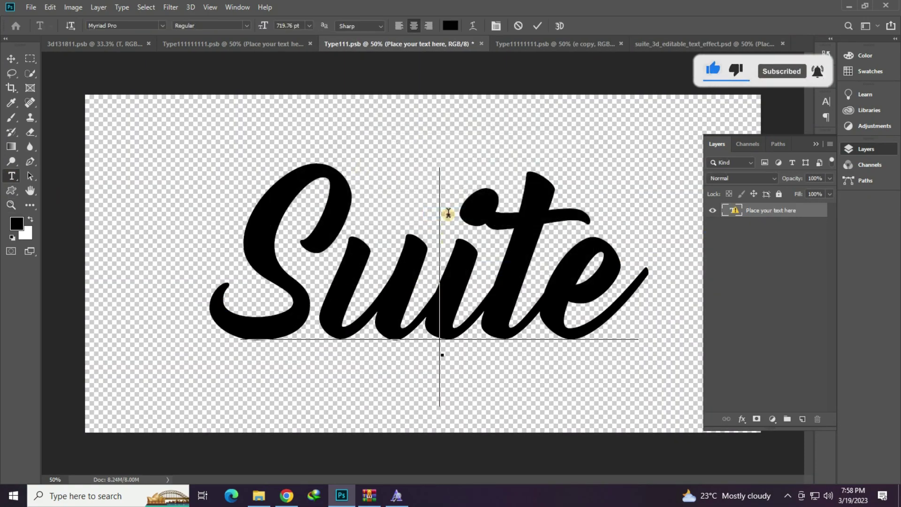
{"action": "type", "text": "Azhar"}
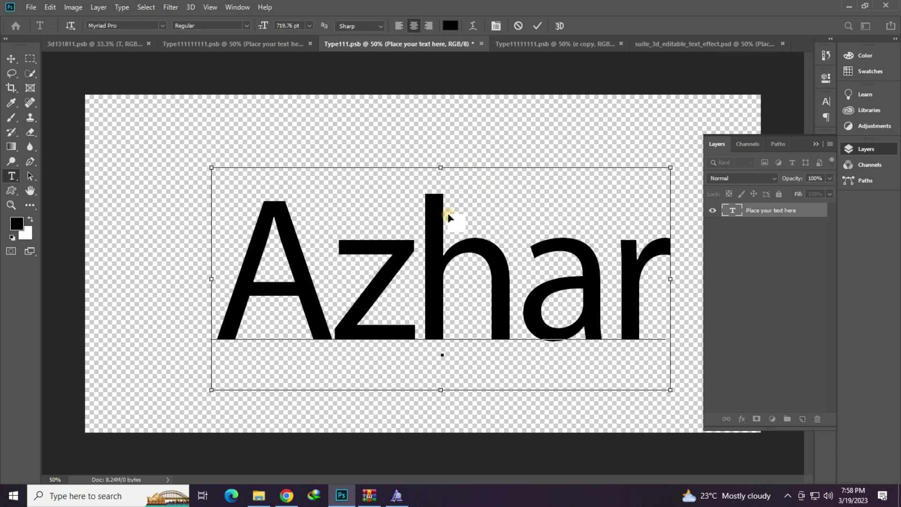
Step: Set Azhar in the Motion Picture Personal script font, then commit and save
{"action": "key", "text": "ctrl+a"}
{"action": "left_click", "coordinate": [130, 26]}
{"action": "key", "text": "Up"}
{"action": "key", "text": "Up"}
{"action": "key", "text": "Up"}
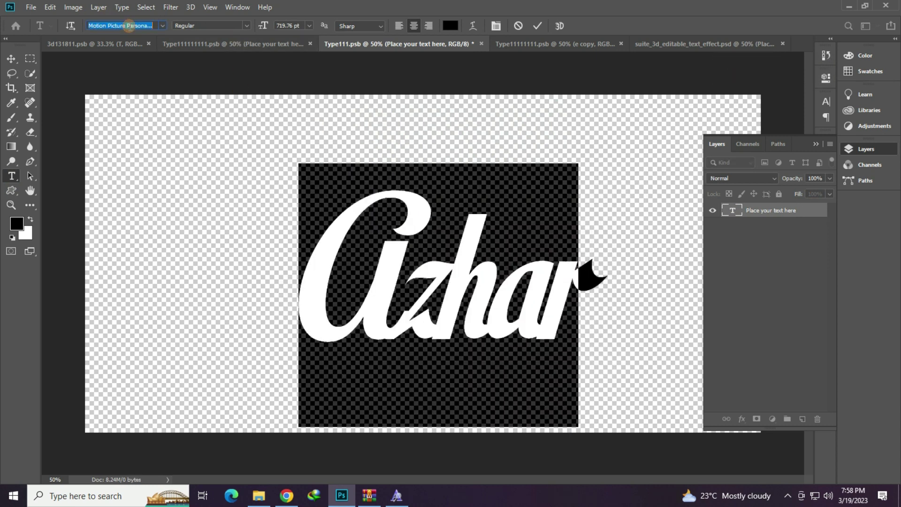
{"action": "left_click", "coordinate": [338, 284]}
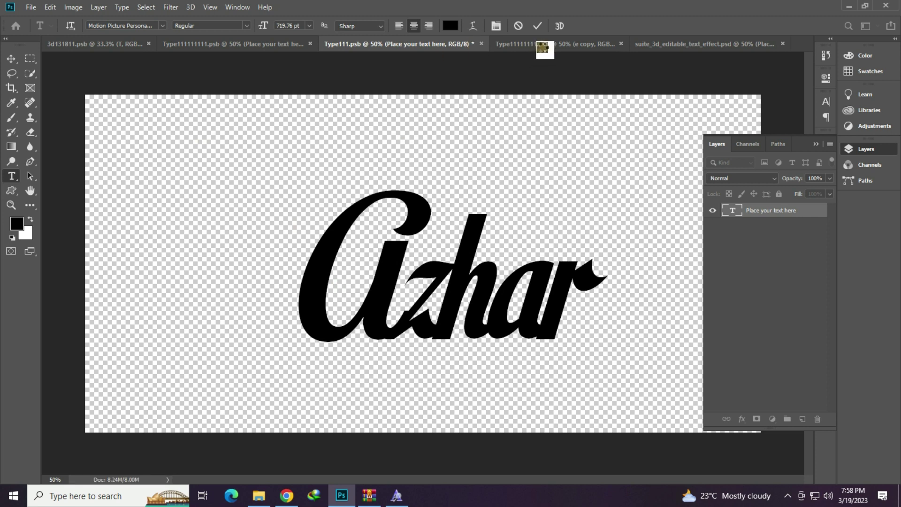
{"action": "left_click", "coordinate": [600, 172]}
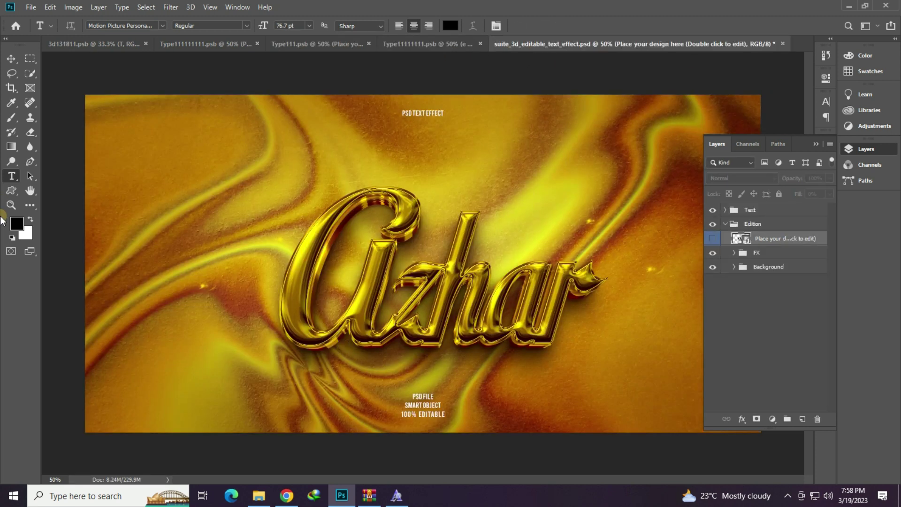
Step: Zoom in on the gold Azhar lettering, then fit the whole artwork on screen
{"action": "left_click", "coordinate": [11, 206]}
{"action": "left_click", "coordinate": [448, 285]}
{"action": "right_click", "coordinate": [251, 215]}
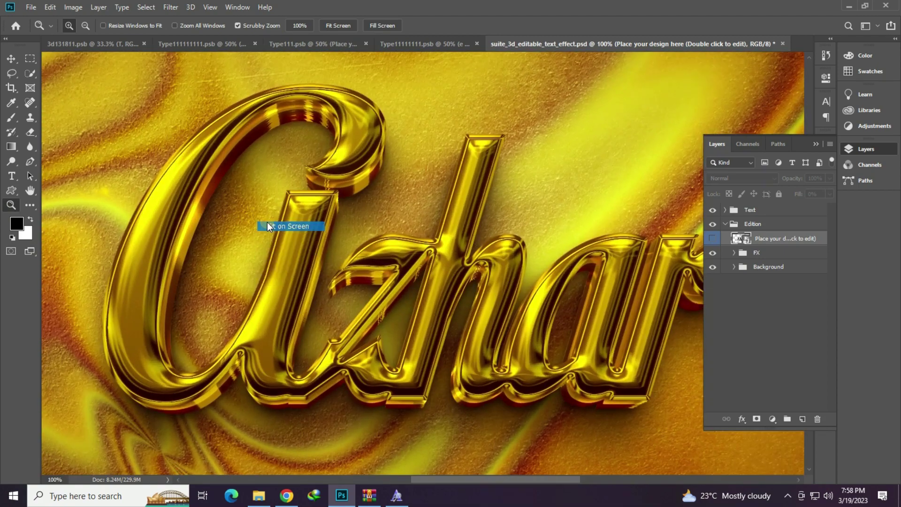
{"action": "left_click", "coordinate": [269, 227]}
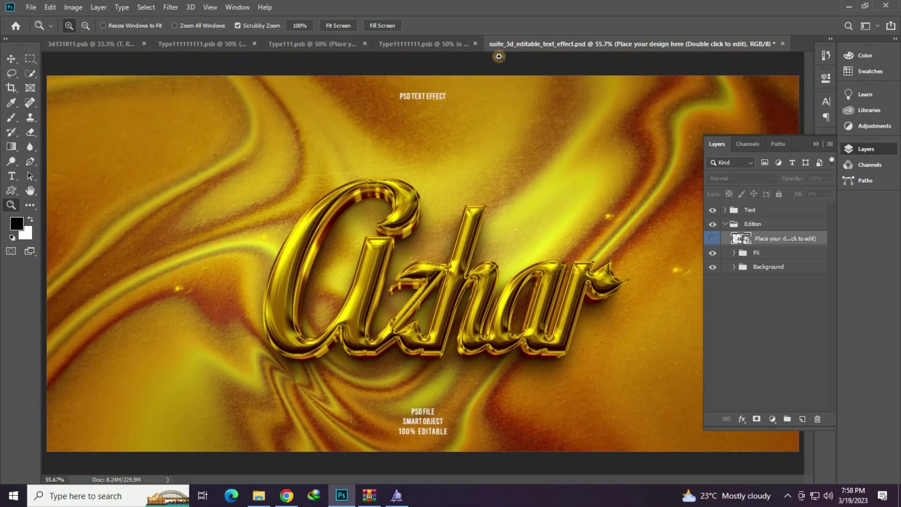
{"action": "left_click", "coordinate": [258, 495]}
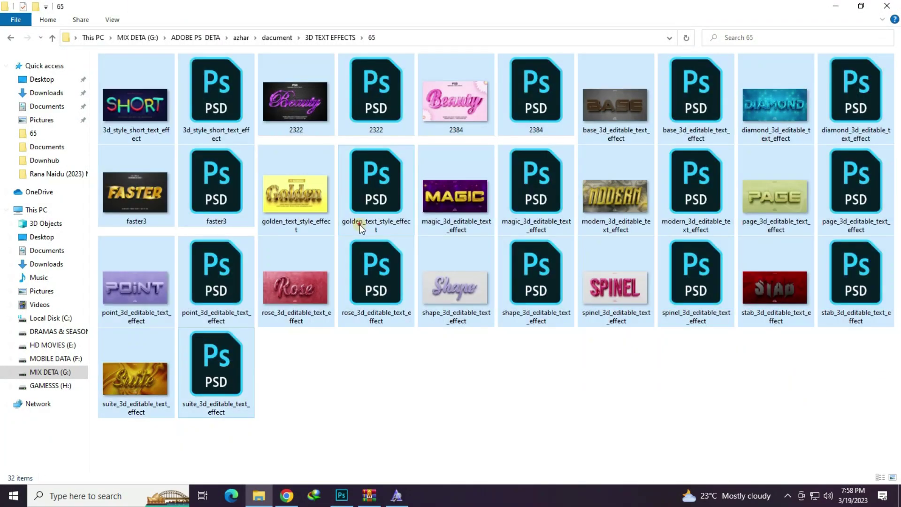
Step: Select all 32 template files and open their combined Properties, showing 525 MB total
{"action": "right_click", "coordinate": [360, 224]}
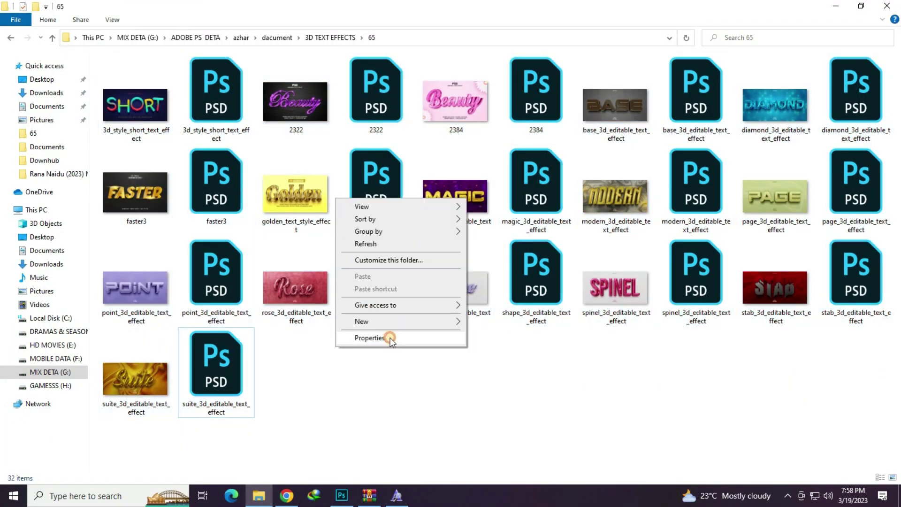
{"action": "key", "text": "Escape"}
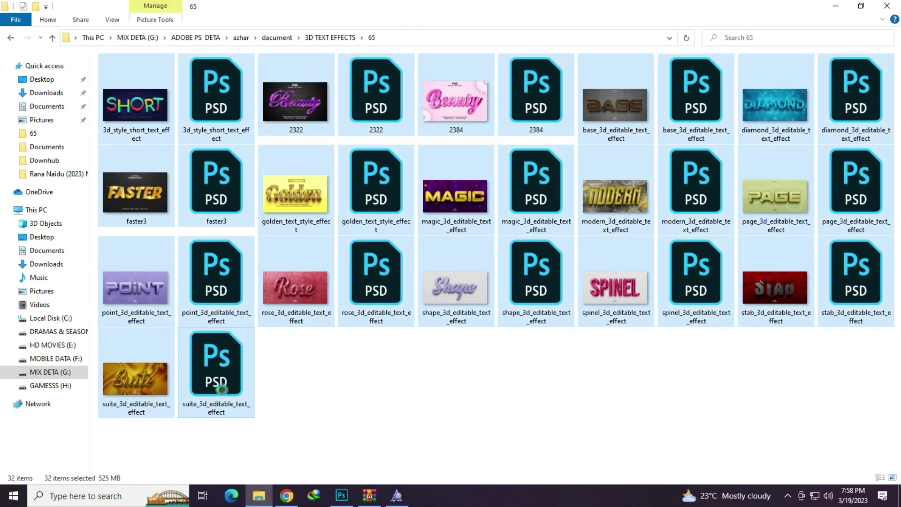
{"action": "right_click", "coordinate": [221, 389]}
{"action": "left_click", "coordinate": [241, 390]}
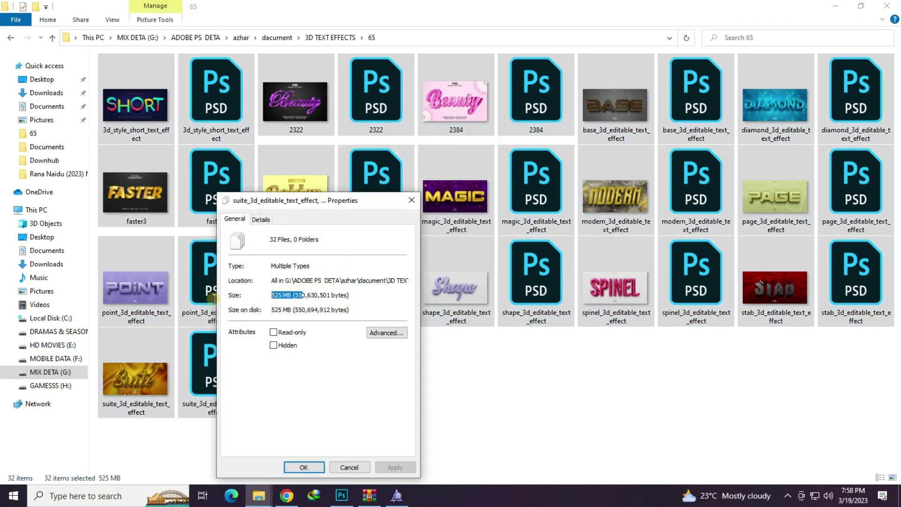